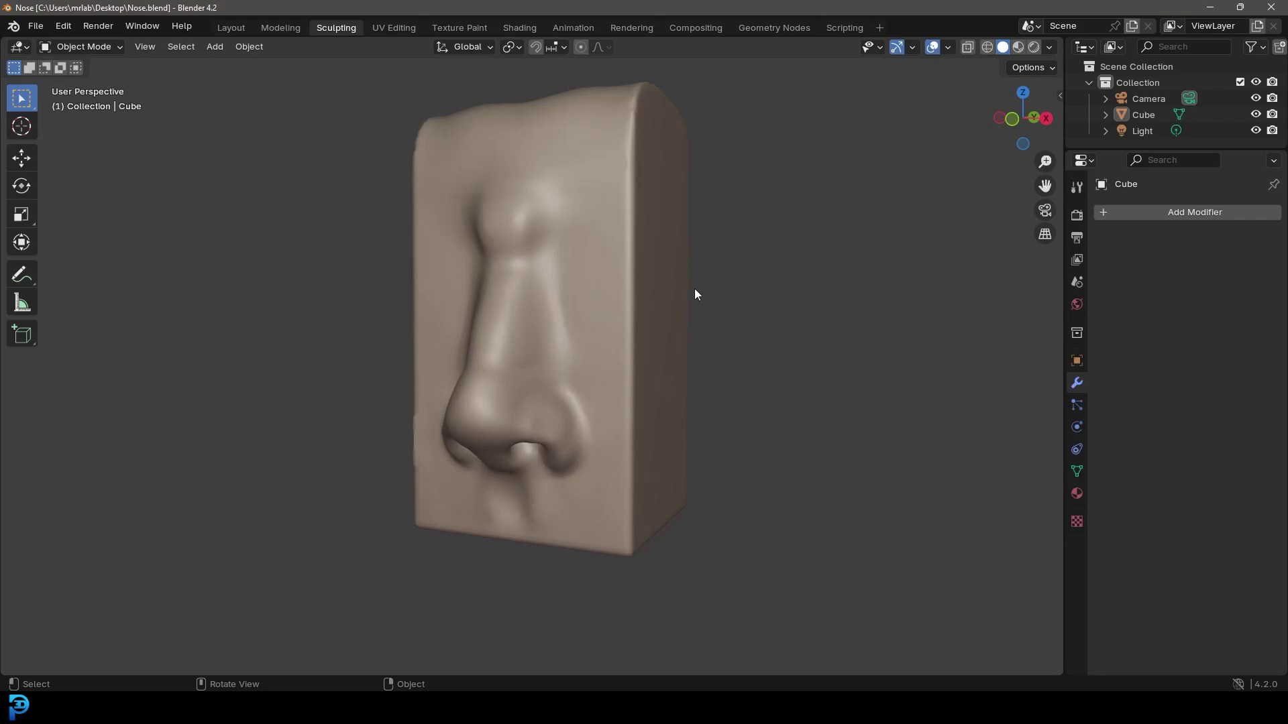
Examine the finished nose sculpture from the front, both sides and other angles
mouse_move(575, 325)
middle_down()
mouse_move(569, 280)
mouse_move(560, 310)
middle_up()
scroll(664, 303, up, 1)
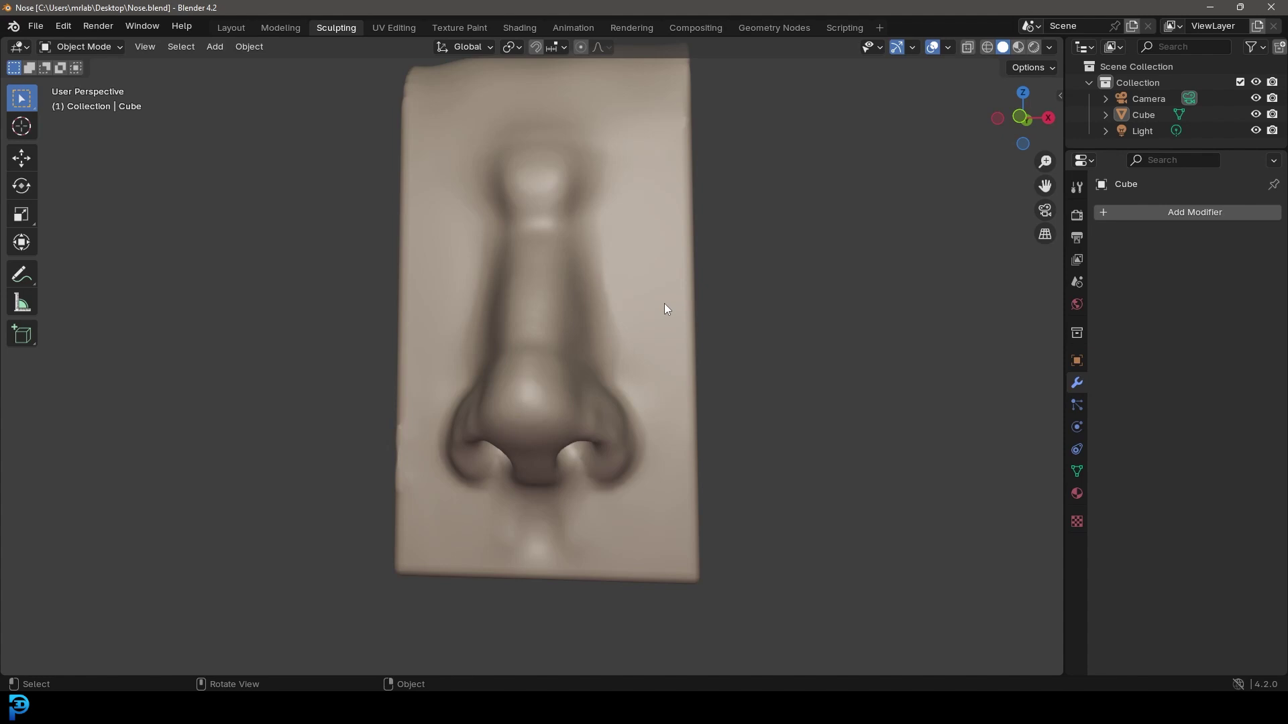
middle_drag(660, 316, 703, 318)
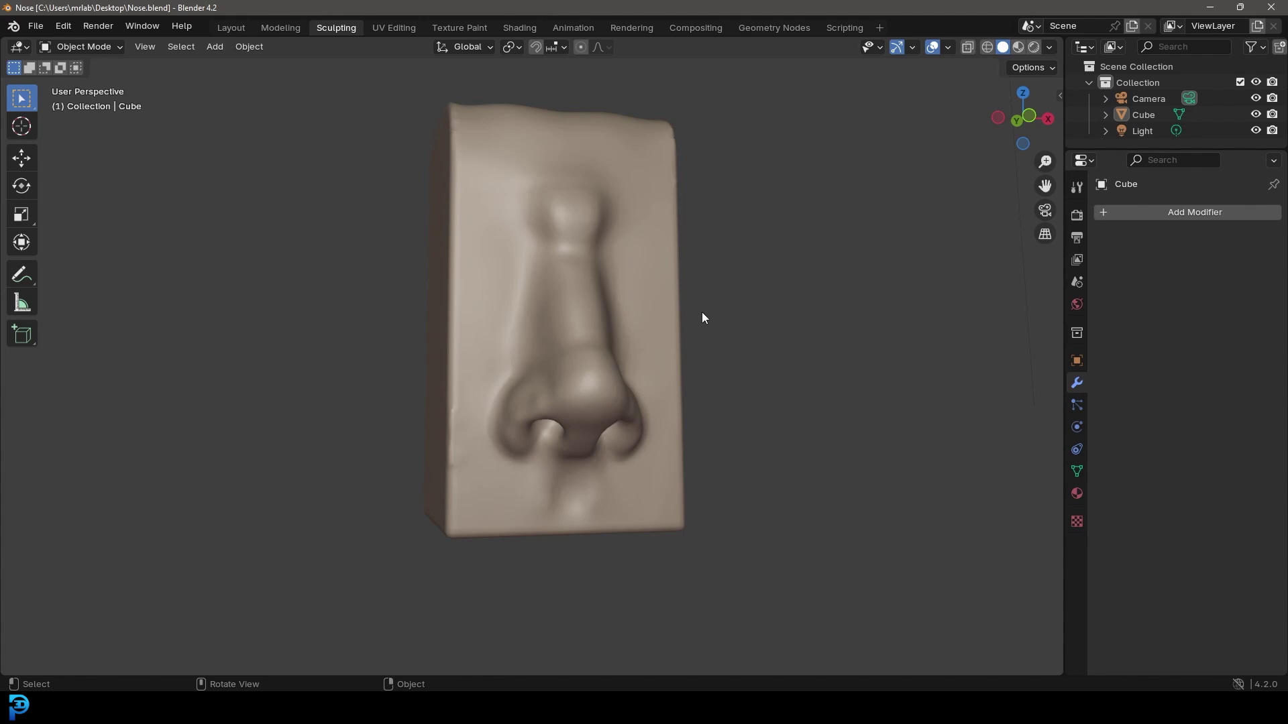
middle_drag(692, 315, 670, 405)
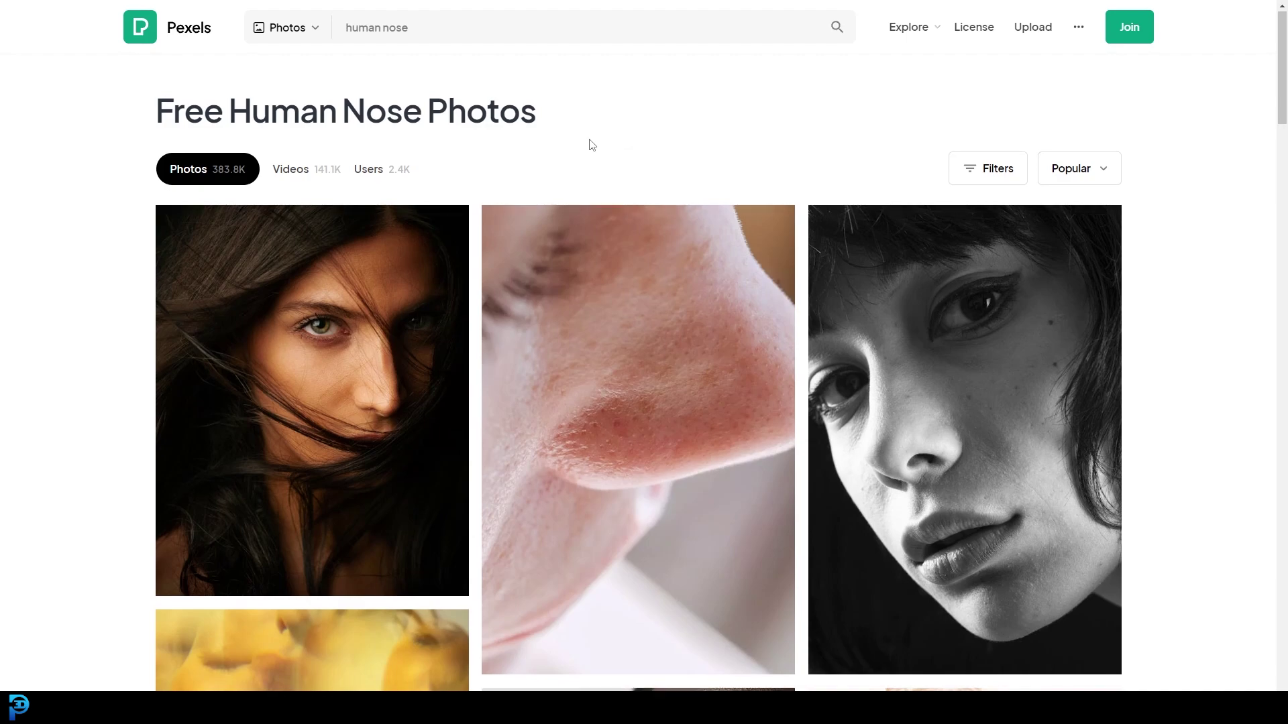
Look through the Pexels human nose photos for front, three-quarter and profile references
scroll(592, 145, down, 3)
scroll(553, 186, down, 4)
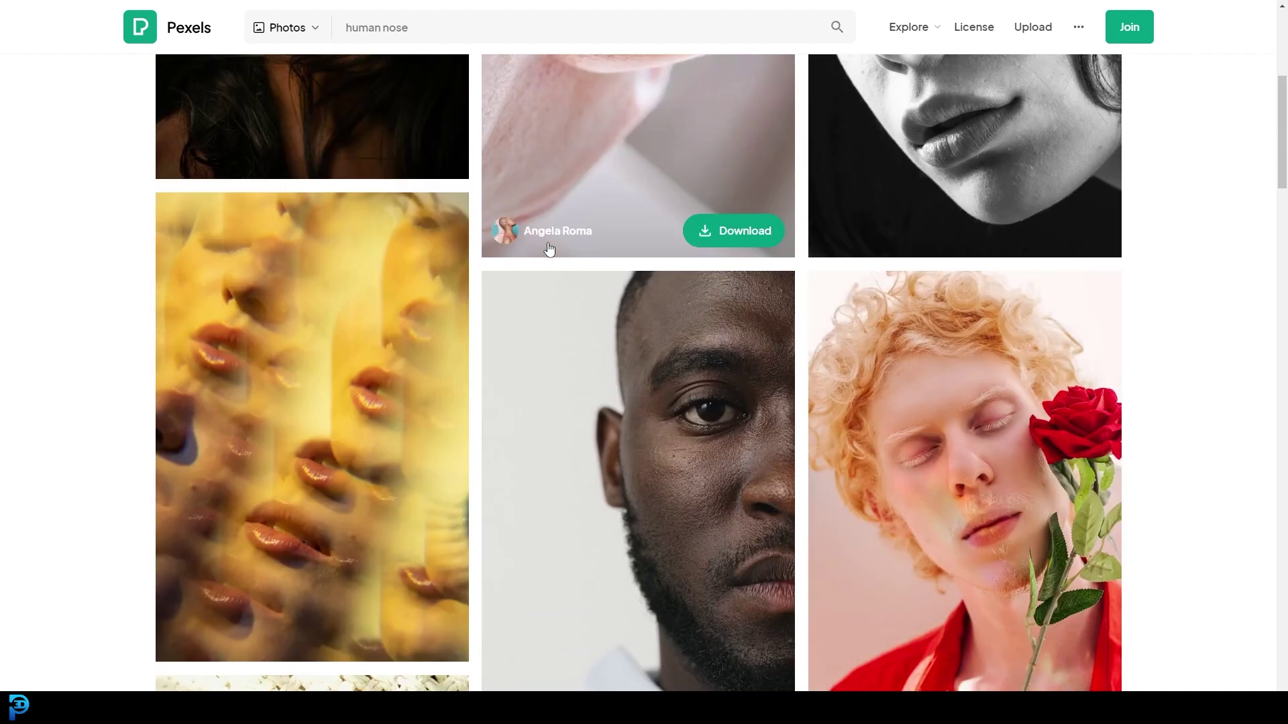
scroll(575, 195, down, 2)
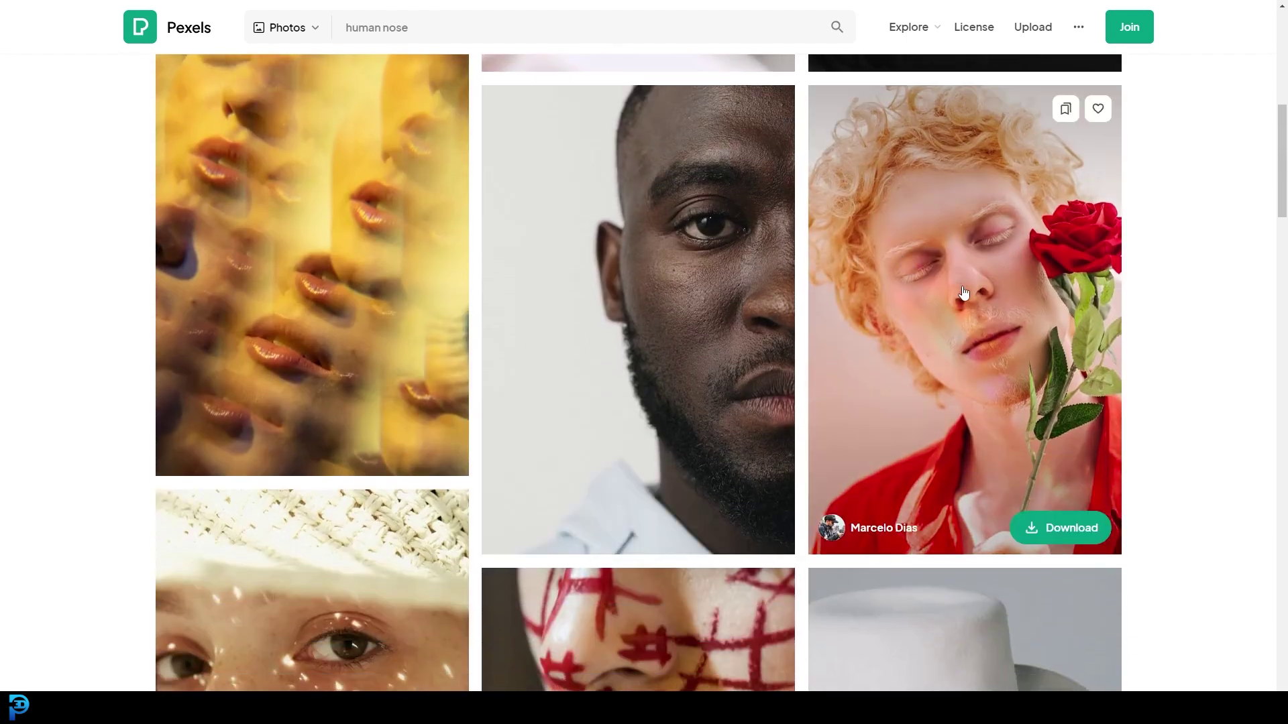
scroll(977, 310, down, 2)
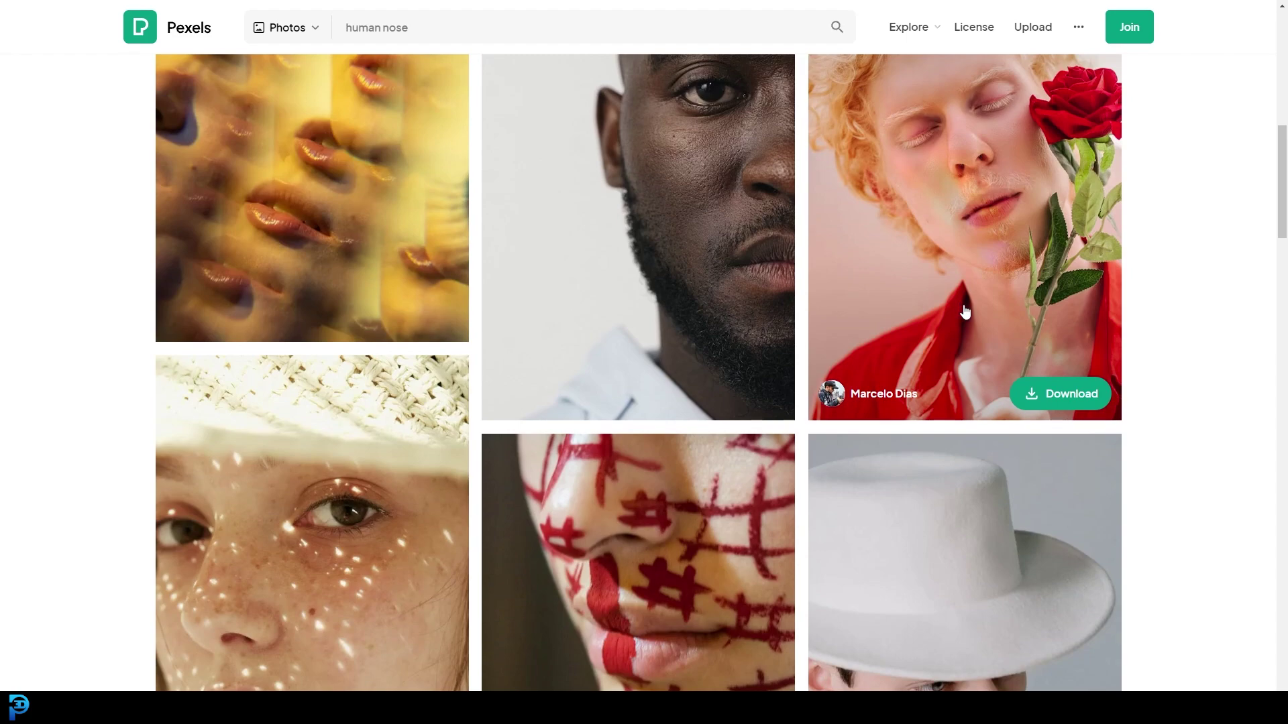
scroll(964, 312, down, 2)
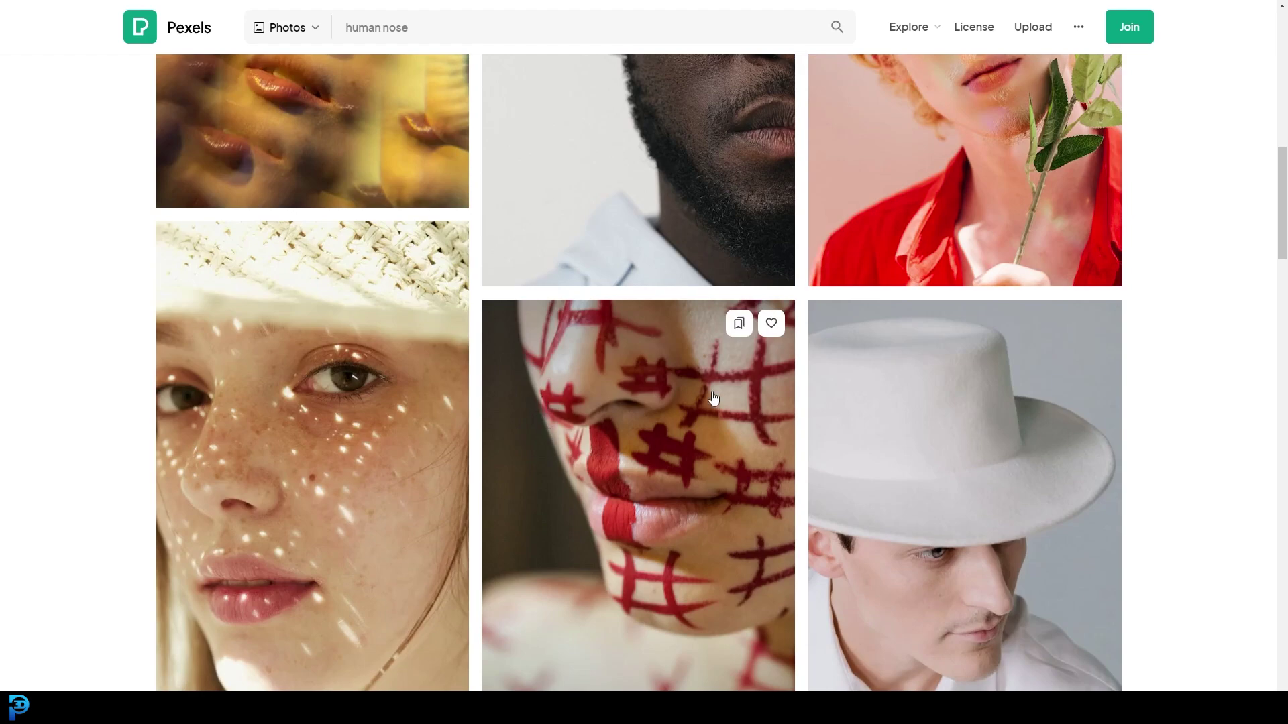
scroll(671, 453, down, 3)
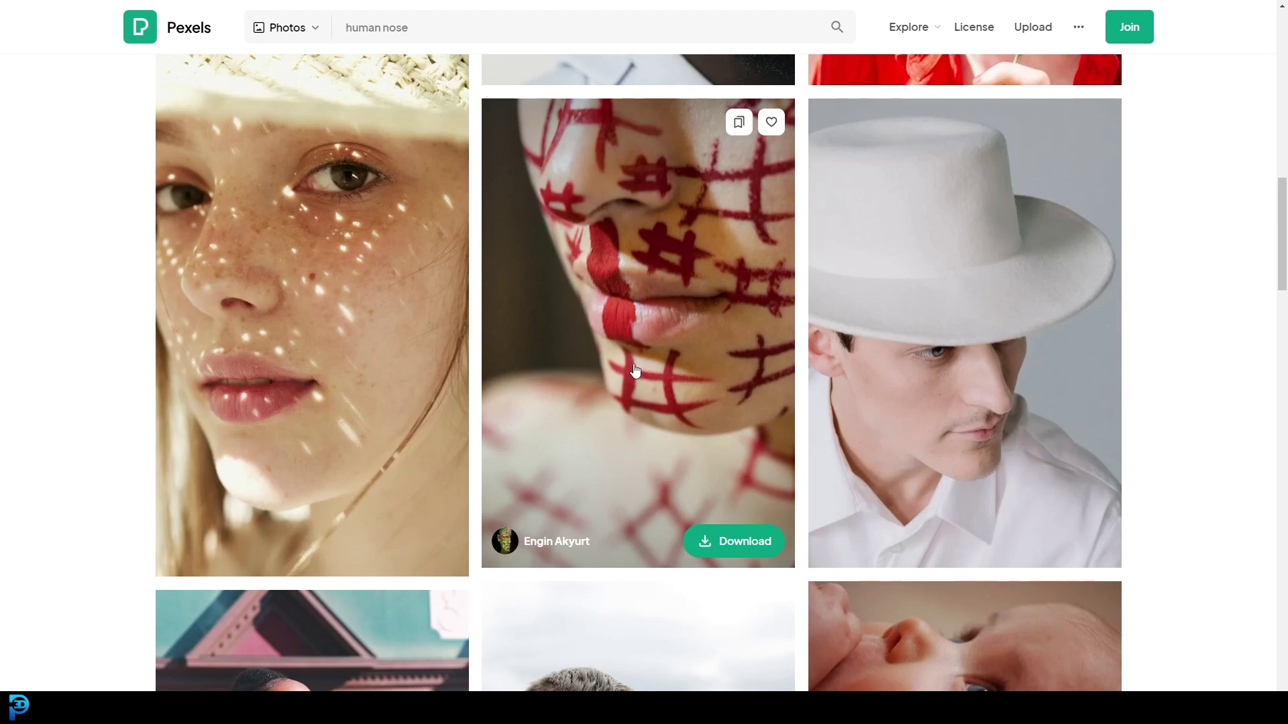
scroll(634, 370, down, 1)
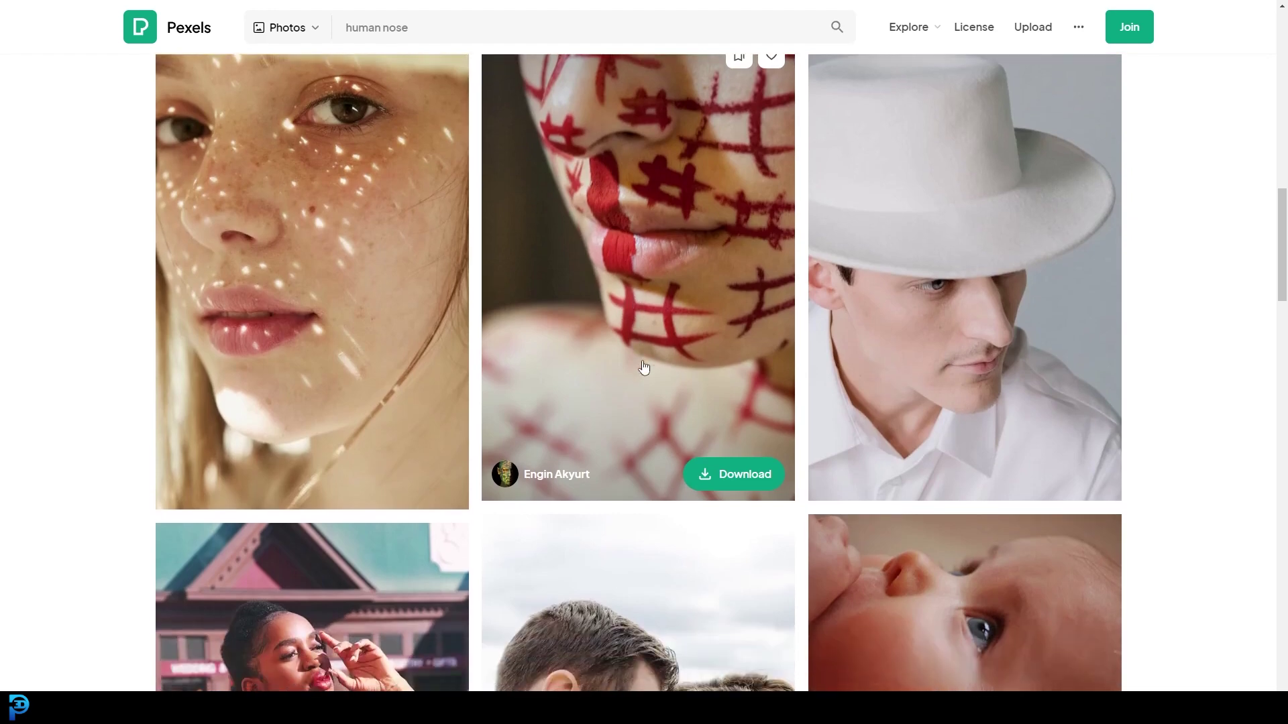
scroll(727, 364, down, 2)
scroll(721, 355, down, 3)
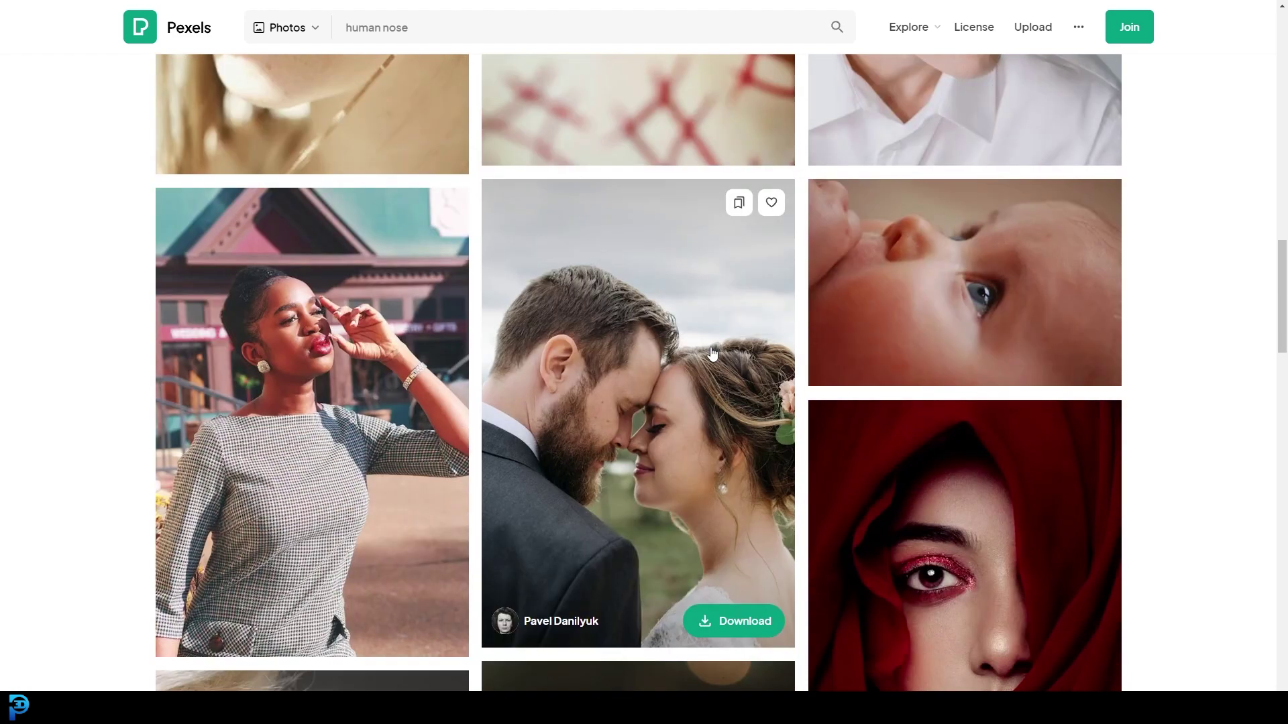
scroll(714, 352, up, 5)
scroll(300, 242, up, 1)
scroll(322, 251, up, 2)
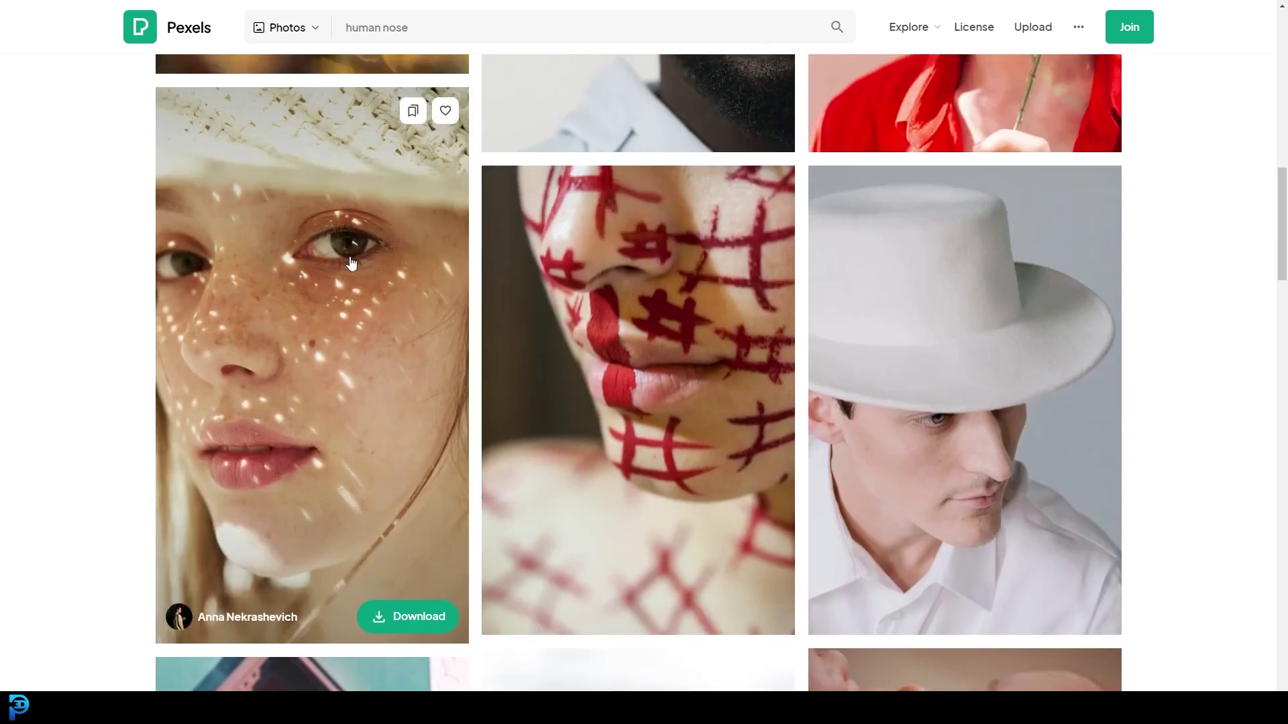
scroll(603, 281, up, 3)
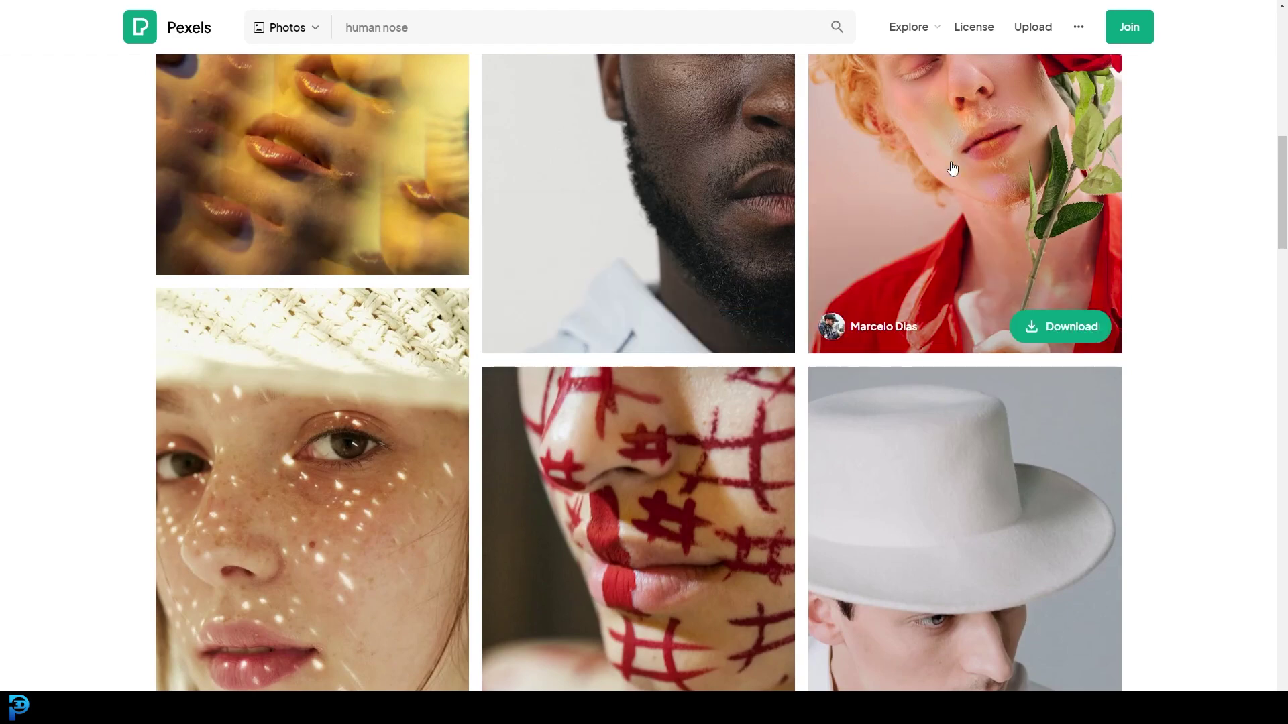
scroll(905, 298, down, 10)
scroll(679, 422, down, 9)
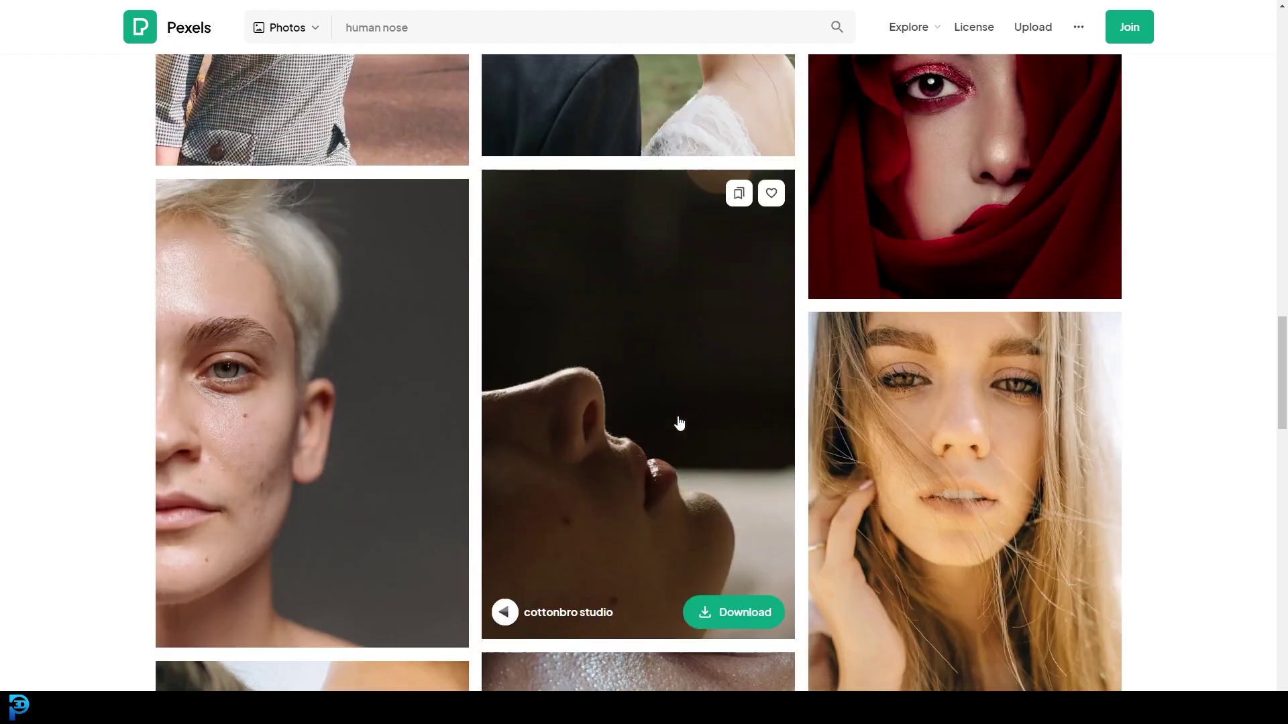
scroll(679, 414, down, 6)
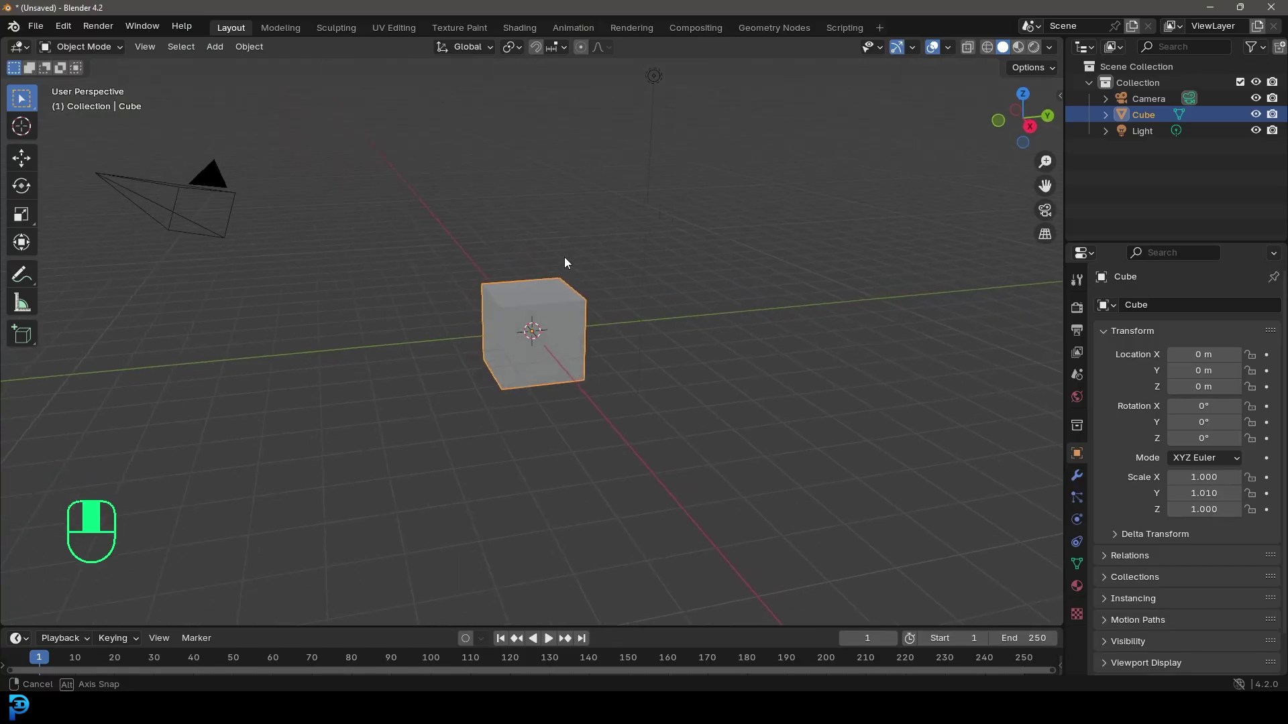
Thin the default cube along Y and stretch it along Z into a tall, upright slab
shift+middle_drag(567, 265, 591, 337)
scroll(586, 335, up, 3)
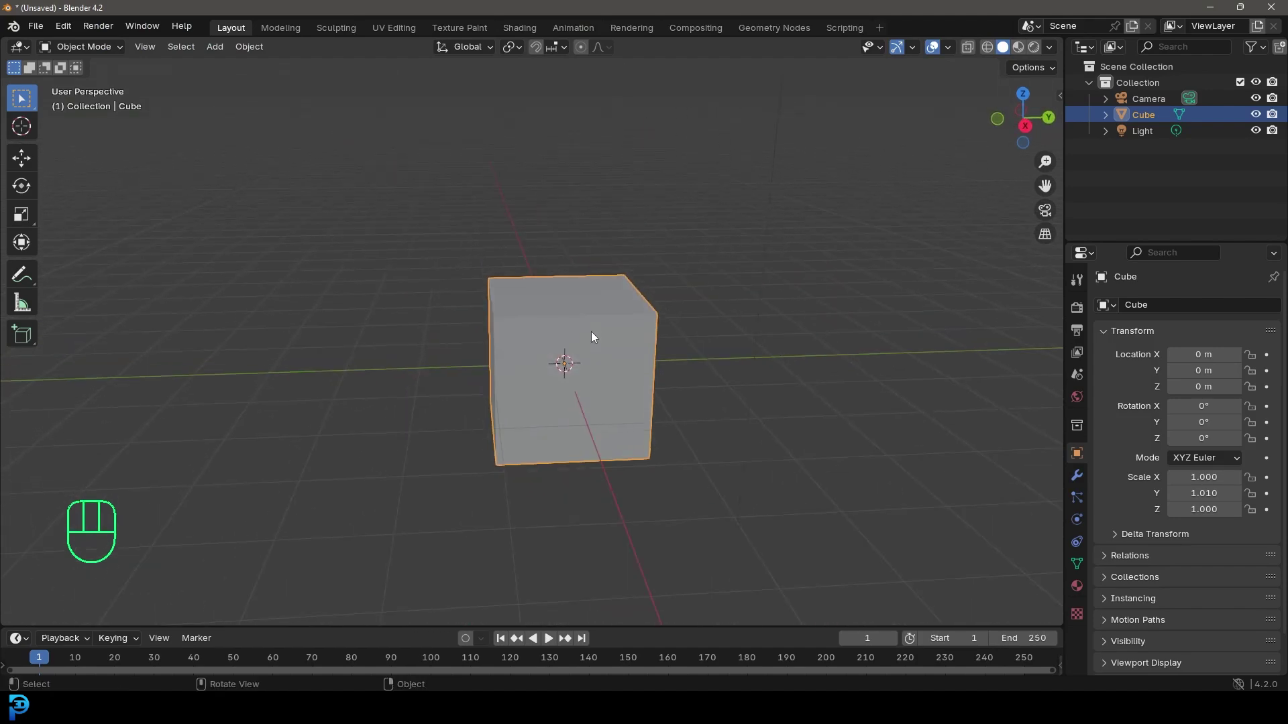
key(KP_3)
key(s)
key(y)
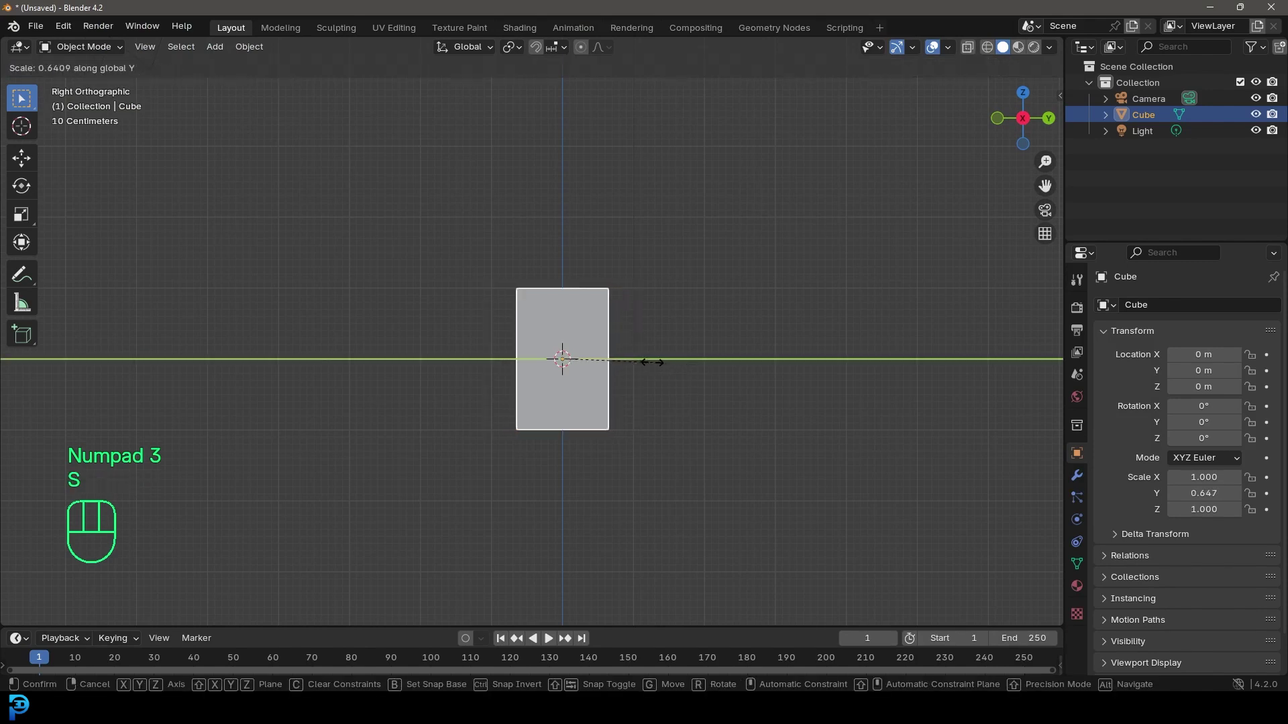
click(631, 367)
key(s)
key(z)
click(637, 481)
Apply the scale of the reshaped slab
middle_drag(535, 377, 640, 389)
scroll(536, 321, up, 3)
middle_drag(574, 316, 627, 294)
key(ctrl+a)
click(633, 312)
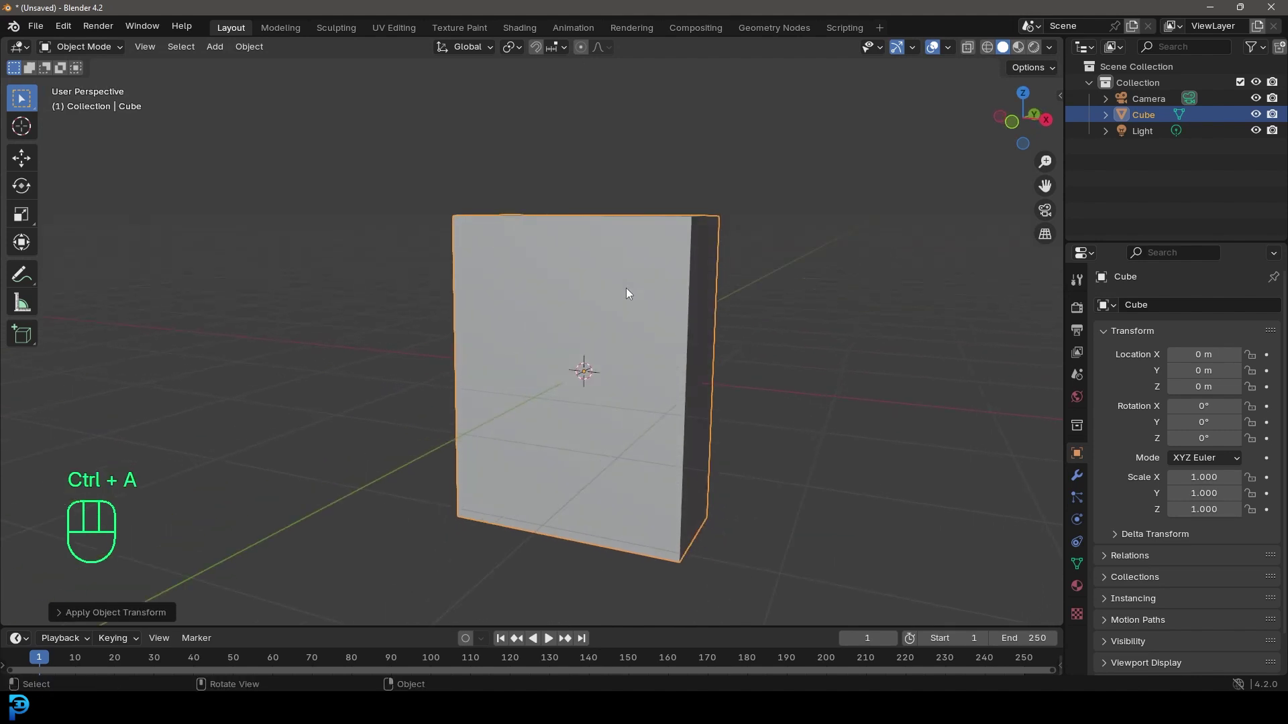
Switch to the Sculpting workspace and enable Dyntopo with a detail size of 4 px
click(343, 33)
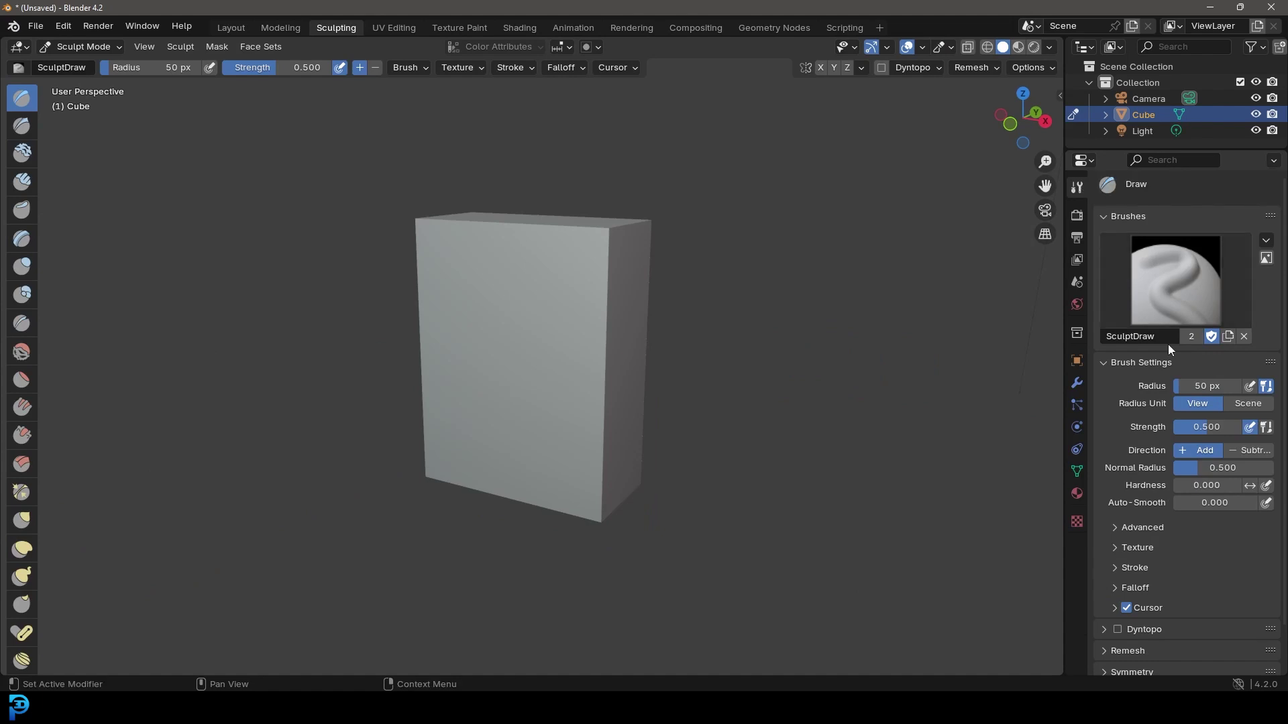
scroll(1156, 482, down, 2)
click(1117, 581)
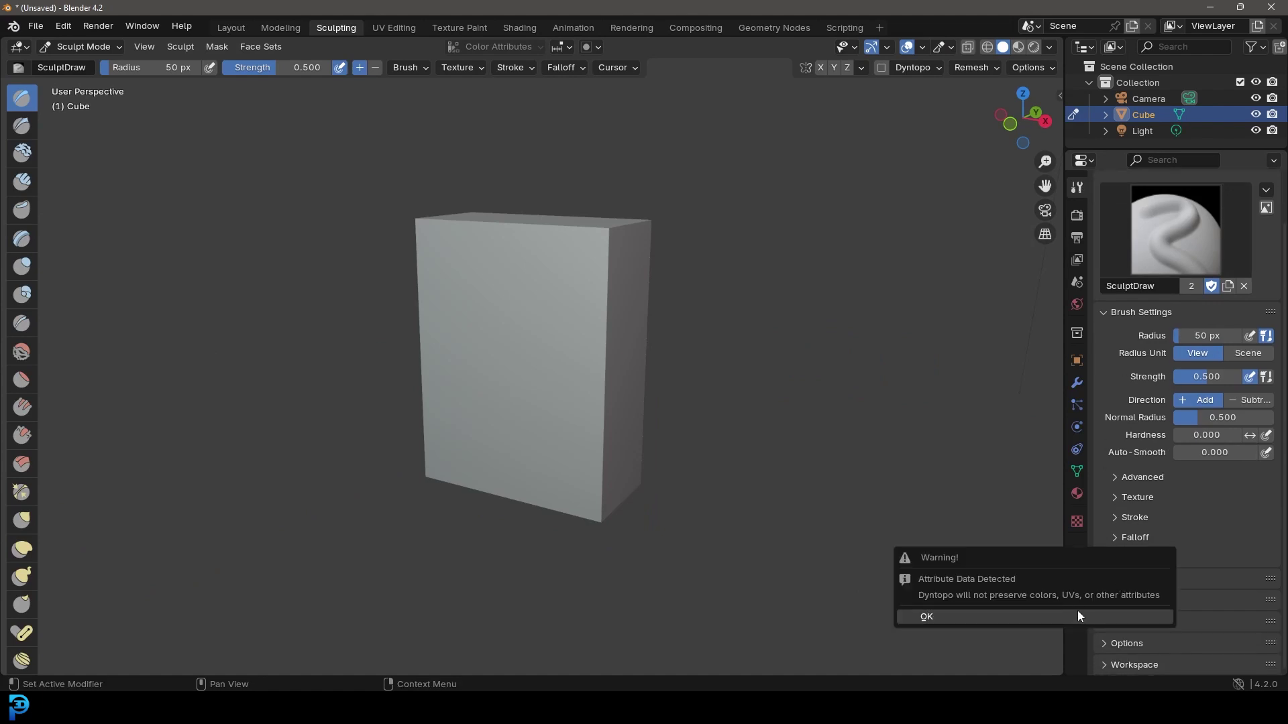
click(1076, 609)
click(1104, 599)
scroll(1104, 602, down, 3)
click(1209, 539)
text(4)
key(Return)
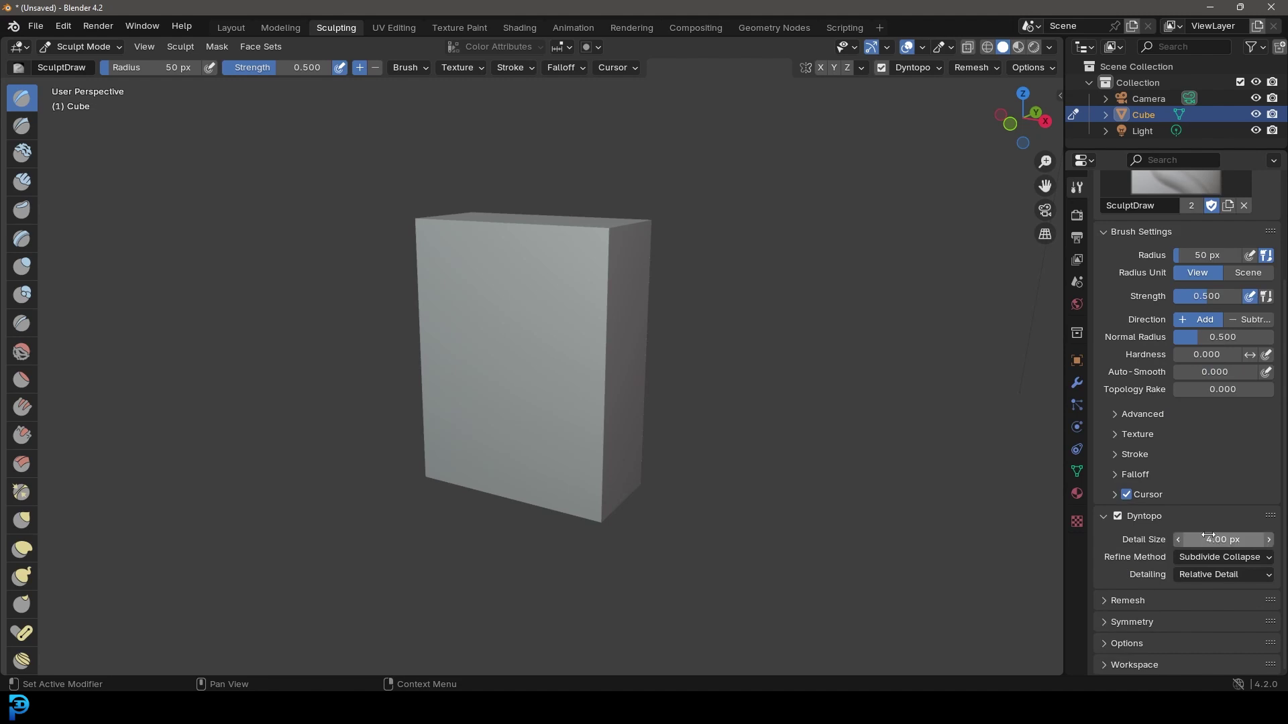
Show the slab in front orthographic view and enable sculpt mirroring on the X axis
key(KP_1)
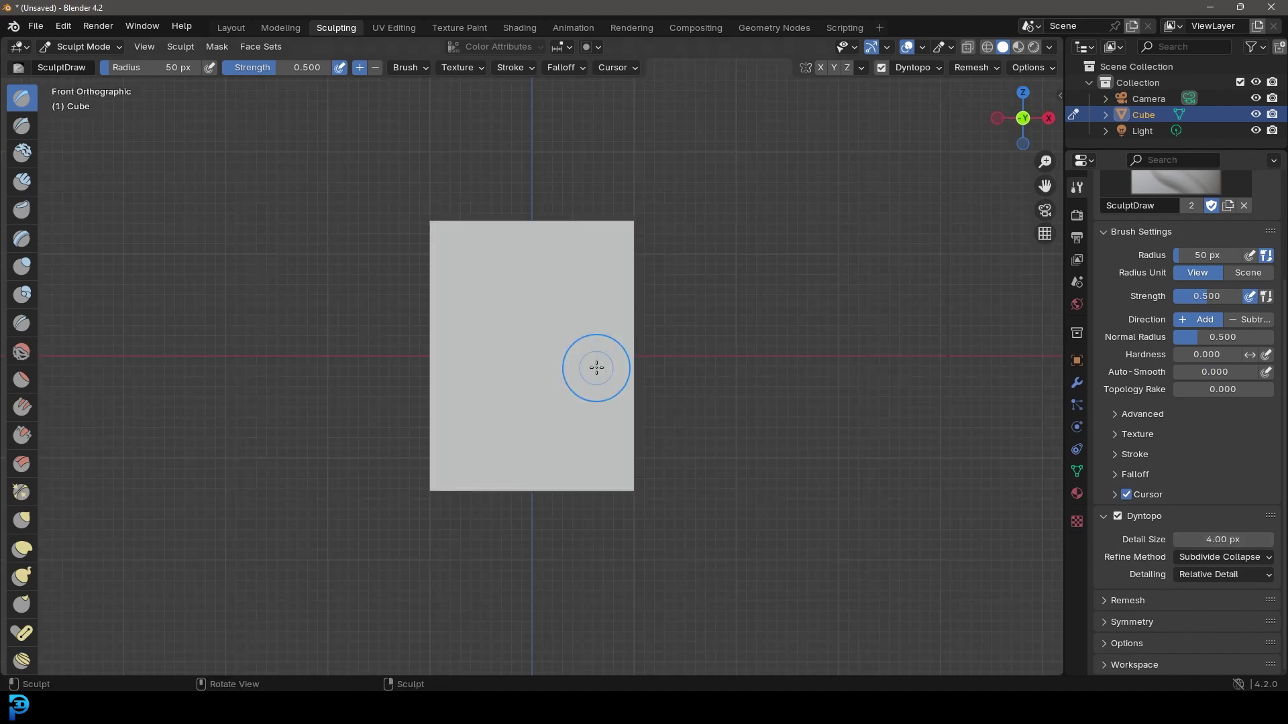
scroll(566, 370, up, 3)
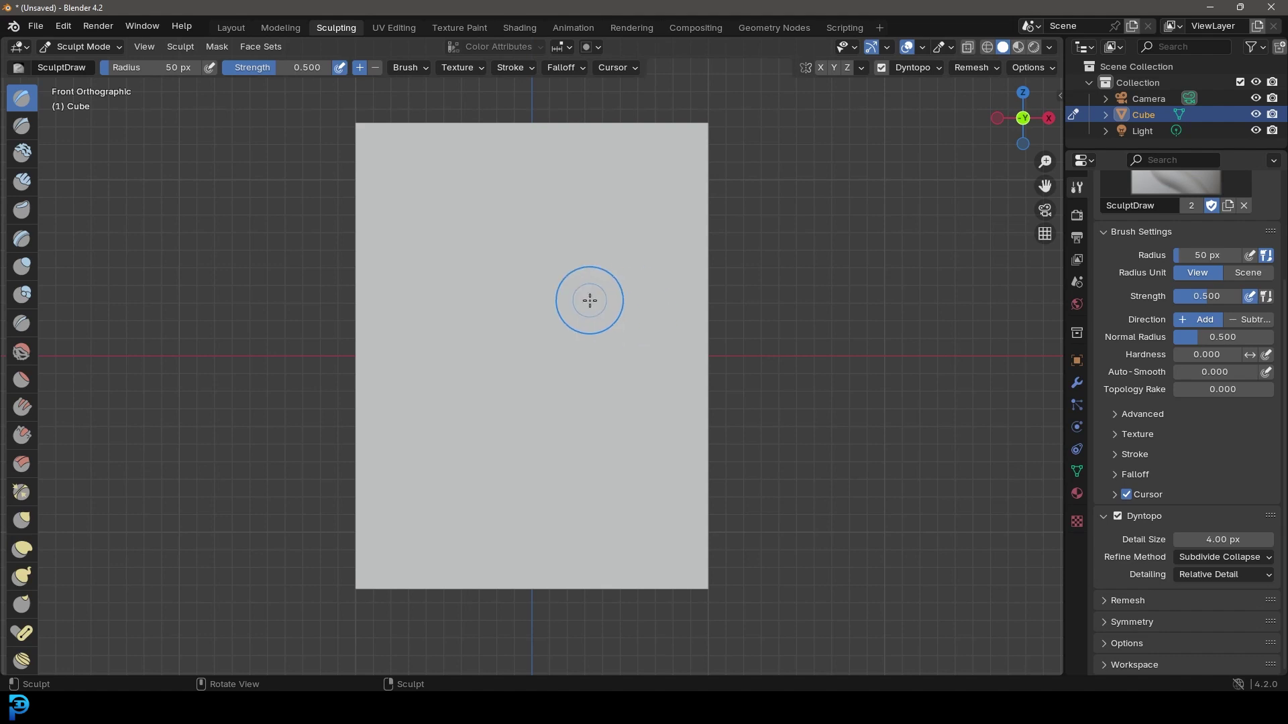
click(1112, 622)
scroll(1119, 634, down, 3)
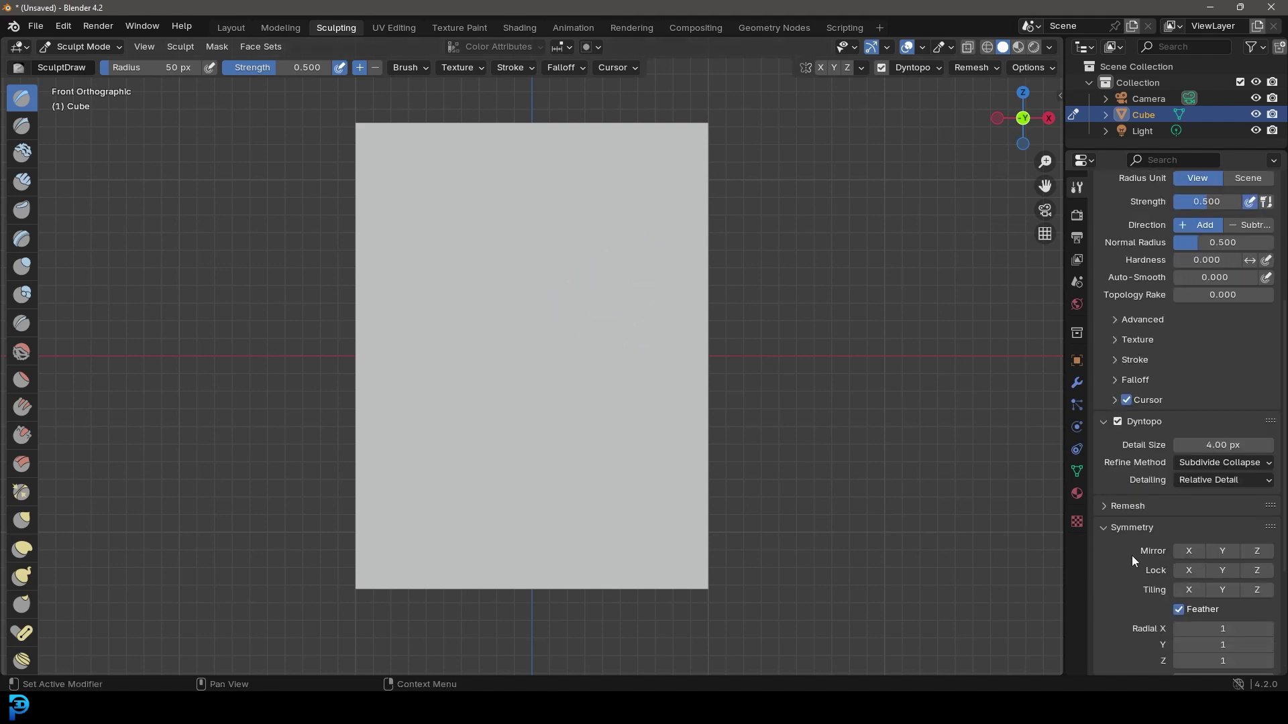
scroll(583, 310, up, 1)
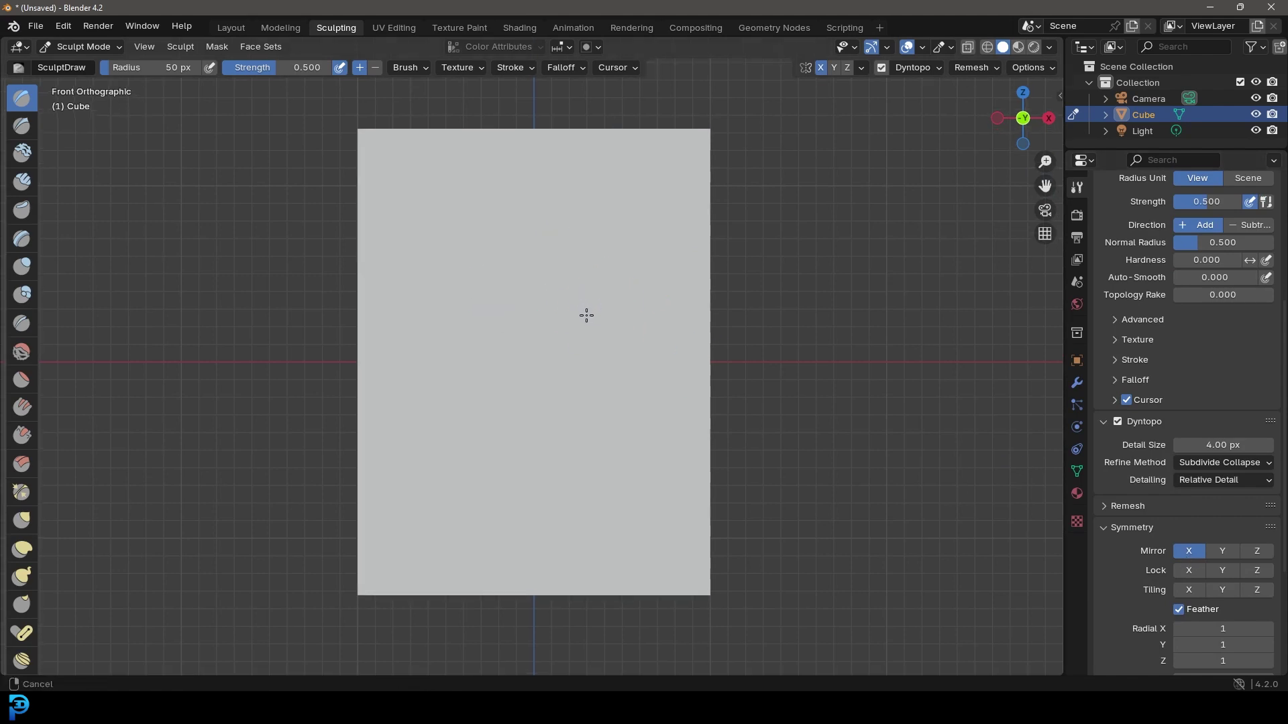
Build a vertical nose ridge down the centre of the slab's front with Clay Strips at strength 1.000
click(22, 182)
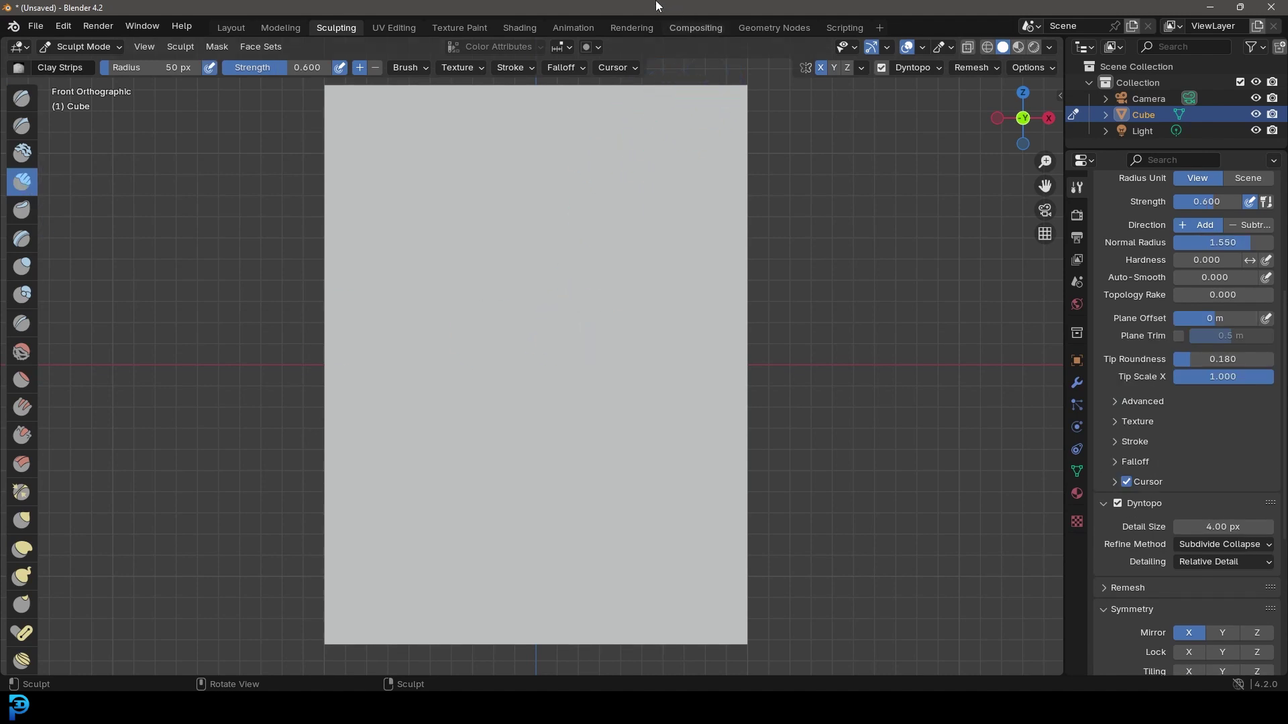
drag(244, 69, 295, 69)
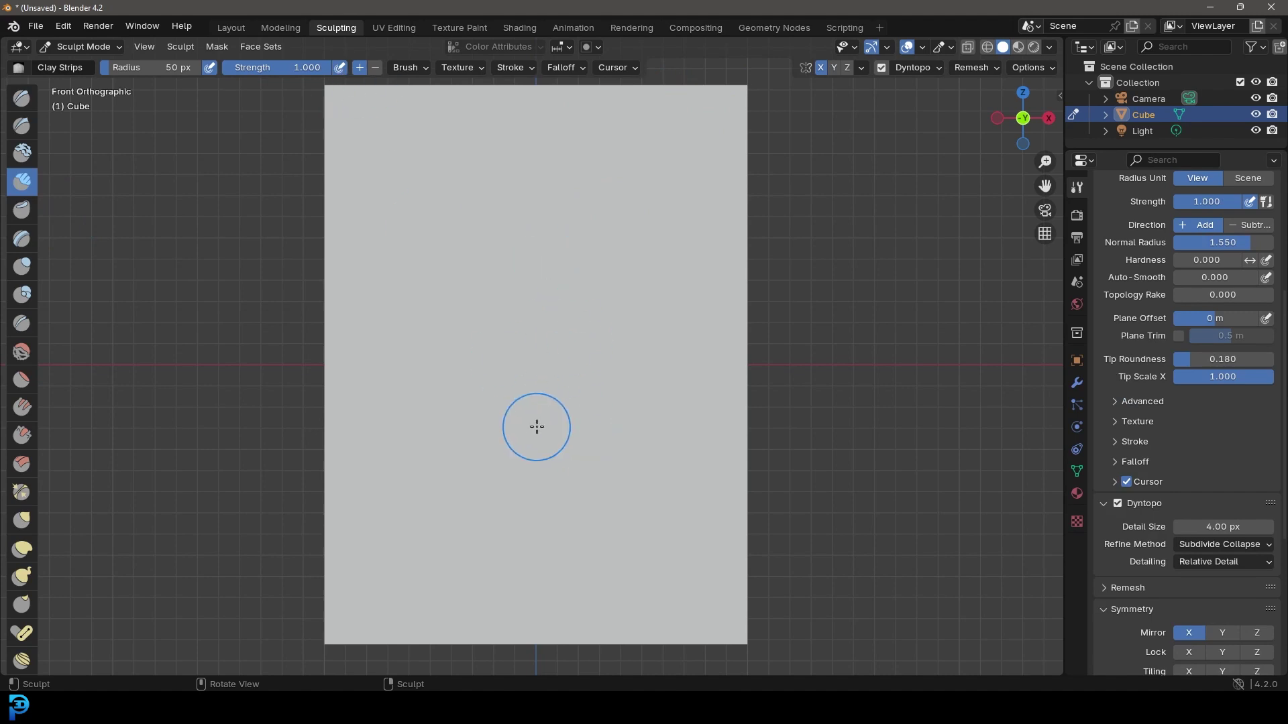
shift+middle_drag(538, 340, 530, 308)
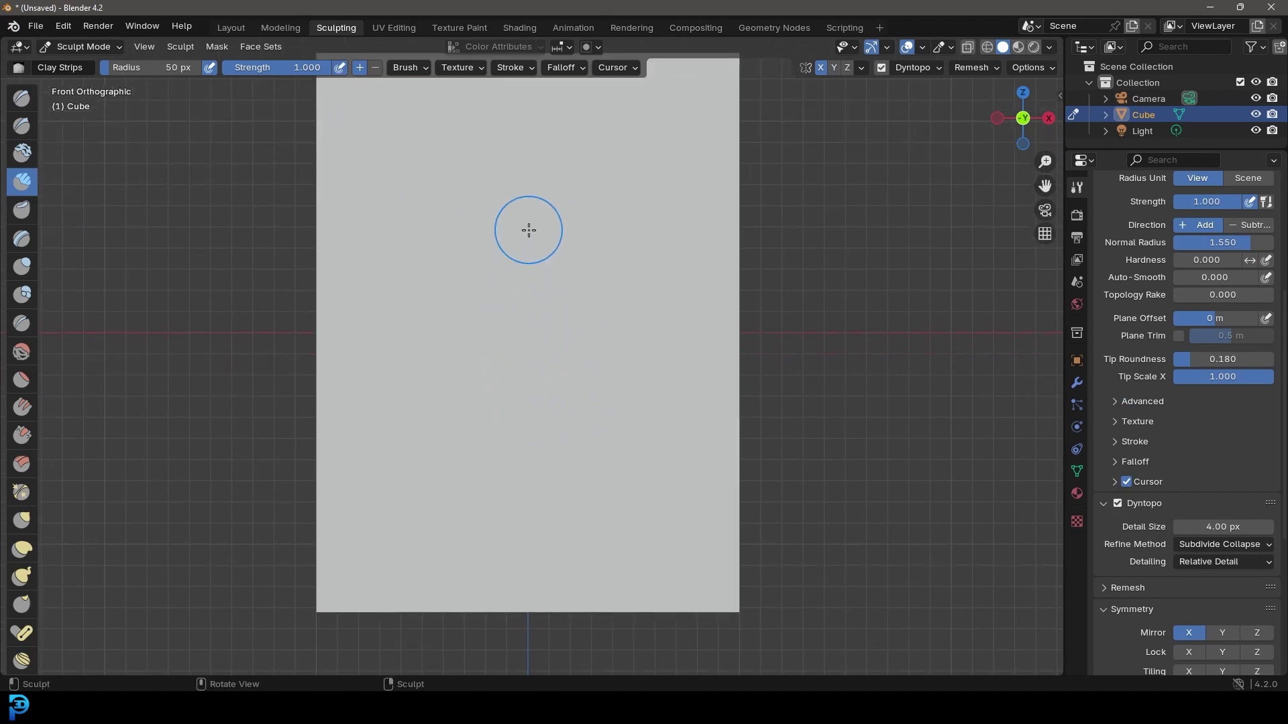
drag(520, 213, 522, 408)
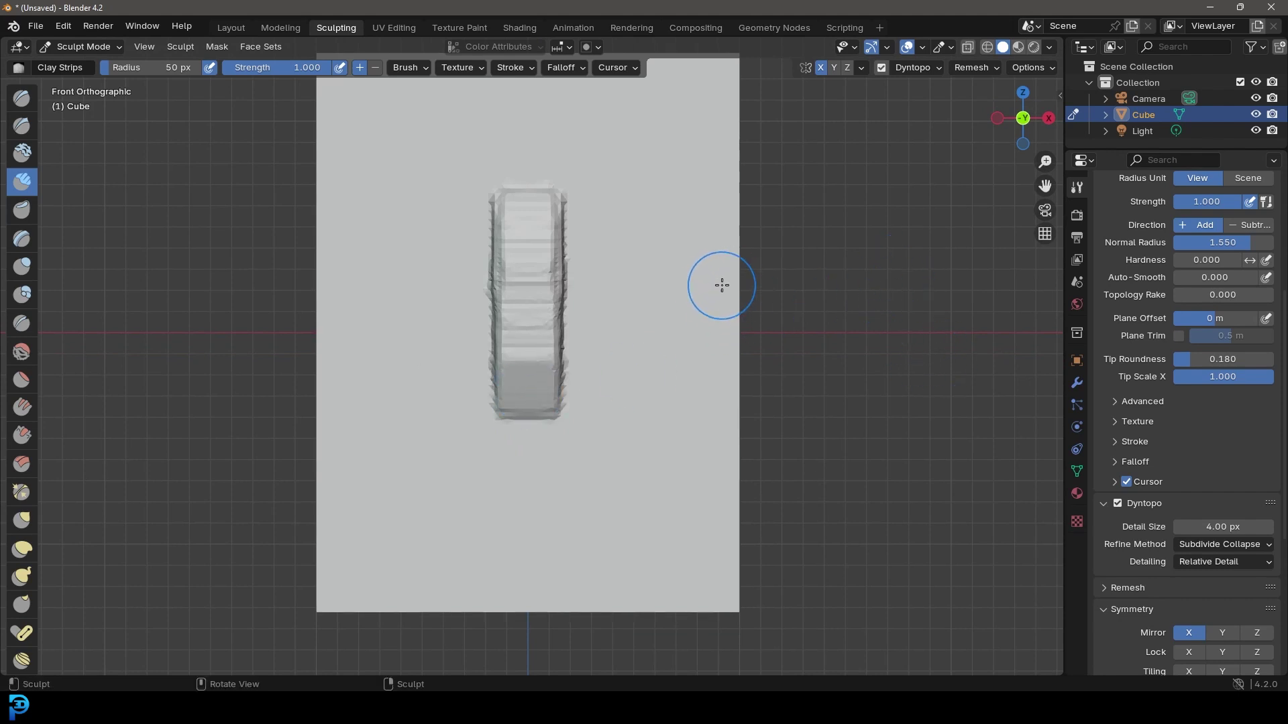
Add more clay over the ridge to raise the bridge and form a bulging nose tip at its lower end
scroll(724, 288, down, 4)
middle_drag(724, 292, 623, 336)
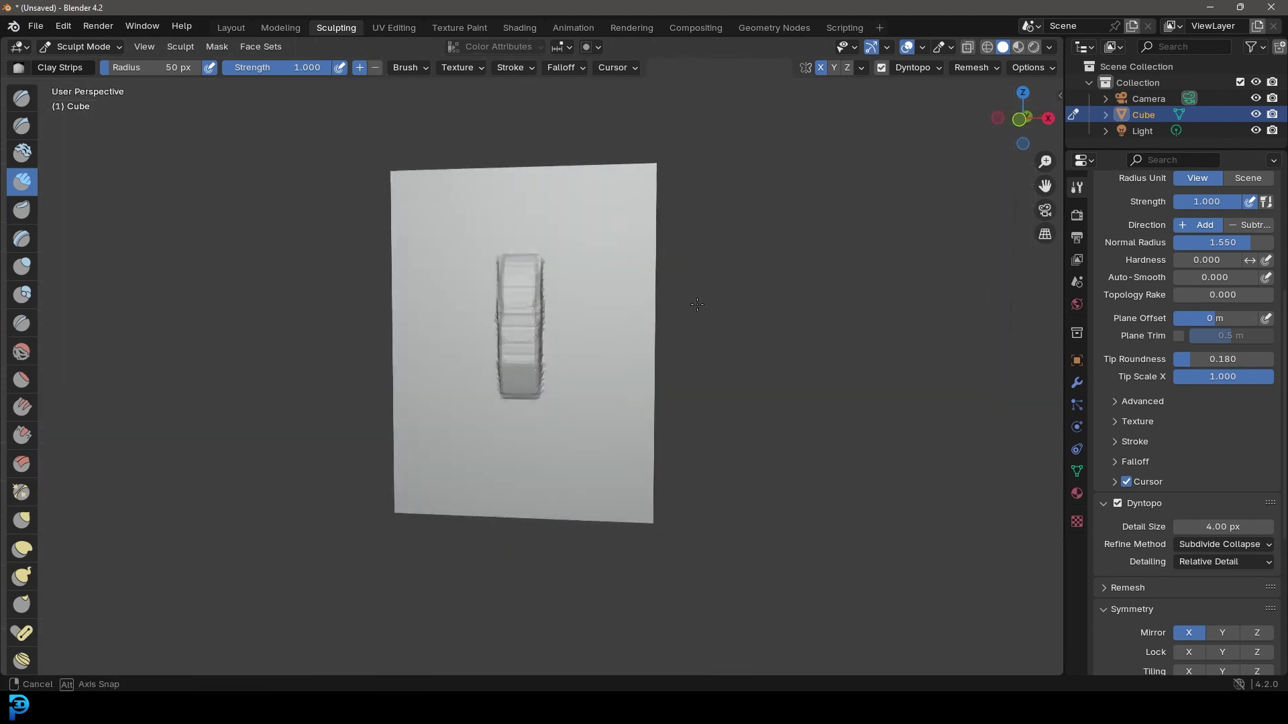
scroll(537, 325, up, 5)
drag(540, 247, 540, 292)
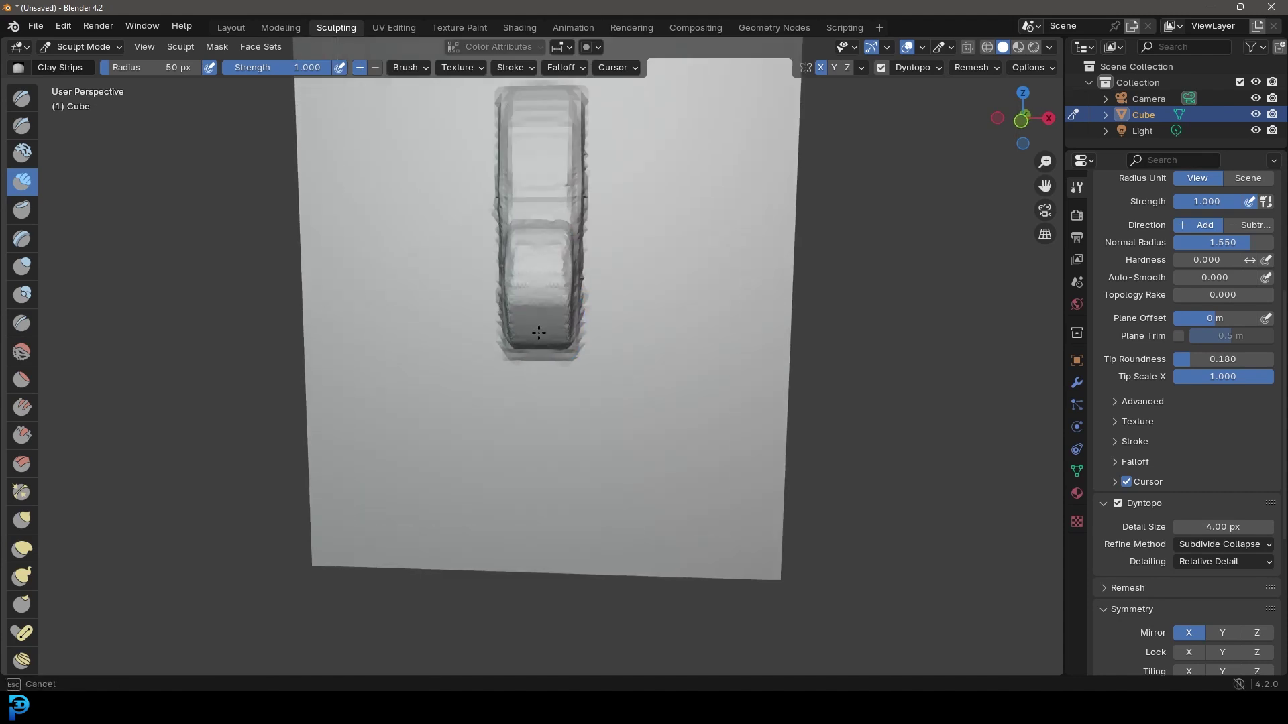
scroll(544, 288, down, 5)
mouse_move(544, 287)
middle_down()
mouse_move(546, 342)
mouse_move(496, 358)
mouse_move(577, 364)
mouse_move(520, 335)
mouse_move(560, 330)
mouse_move(576, 359)
mouse_move(512, 311)
mouse_move(477, 311)
mouse_move(475, 363)
mouse_move(730, 354)
mouse_move(666, 356)
middle_up()
scroll(577, 364, up, 6)
scroll(550, 346, down, 2)
scroll(475, 363, down, 6)
scroll(630, 296, up, 3)
shift+middle_drag(630, 297, 569, 322)
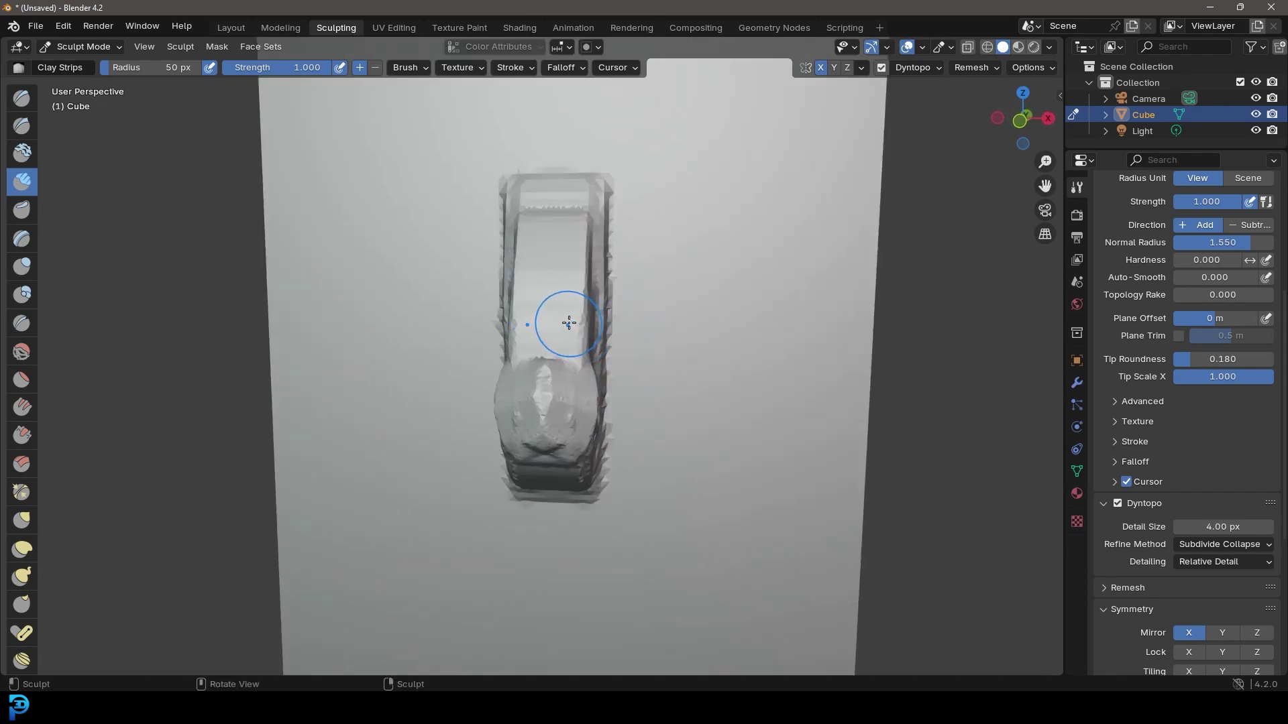
Enlarge the brush radius to 122 px and smooth the bridge, tip and sides of the nose into the slab
key(f)
click(616, 372)
mouse_move(750, 291)
middle_down()
mouse_move(733, 284)
mouse_move(753, 293)
middle_up()
mouse_move(613, 208)
shift+mouse_down()
mouse_move(596, 184)
mouse_move(561, 178)
mouse_move(570, 299)
shift+mouse_up()
mouse_move(541, 390)
shift+mouse_down()
mouse_move(505, 376)
mouse_move(546, 423)
mouse_move(502, 469)
mouse_move(566, 469)
shift+mouse_up()
scroll(630, 275, down, 5)
mouse_move(637, 289)
middle_down()
mouse_move(661, 336)
mouse_move(704, 331)
mouse_move(572, 342)
mouse_move(526, 319)
middle_up()
scroll(572, 342, up, 5)
mouse_move(526, 319)
shift+mouse_down()
mouse_move(549, 216)
mouse_move(535, 281)
shift+mouse_up()
scroll(604, 293, down, 4)
middle_drag(507, 315, 580, 321)
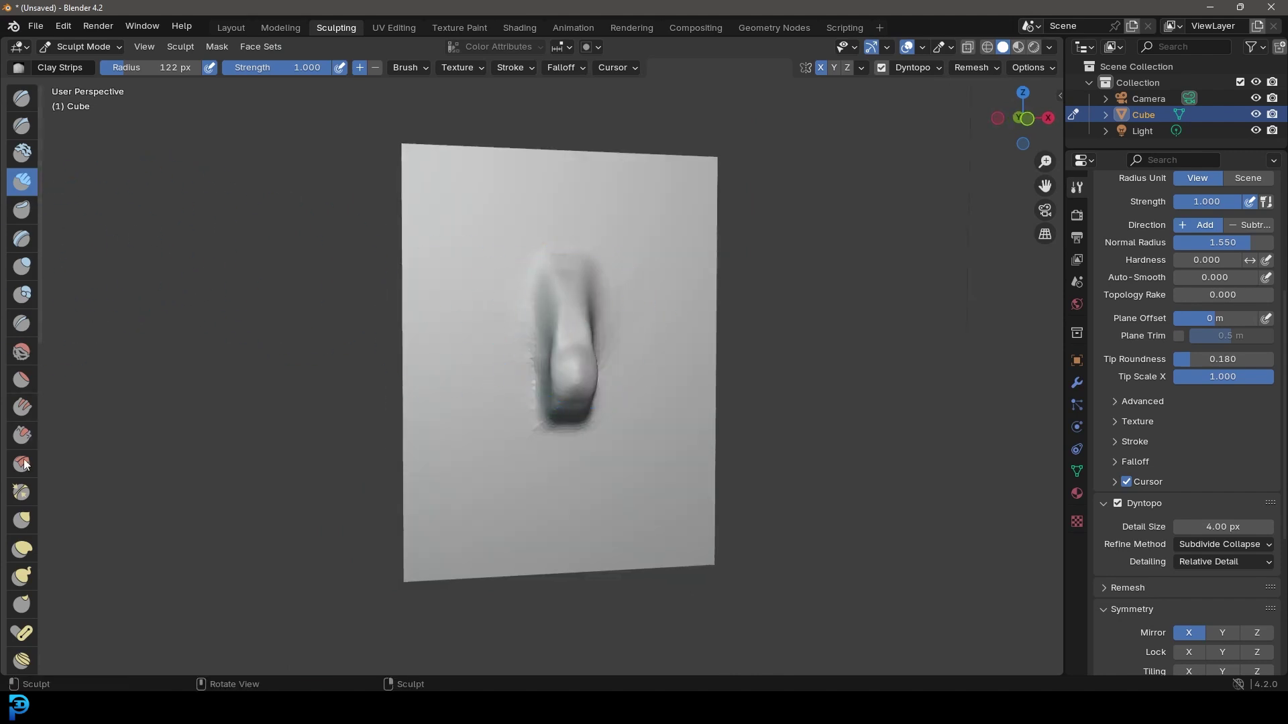
Widen the lower sides of the nose around the tip using the Grab brush with a 148 px radius
click(21, 519)
scroll(632, 394, up, 4)
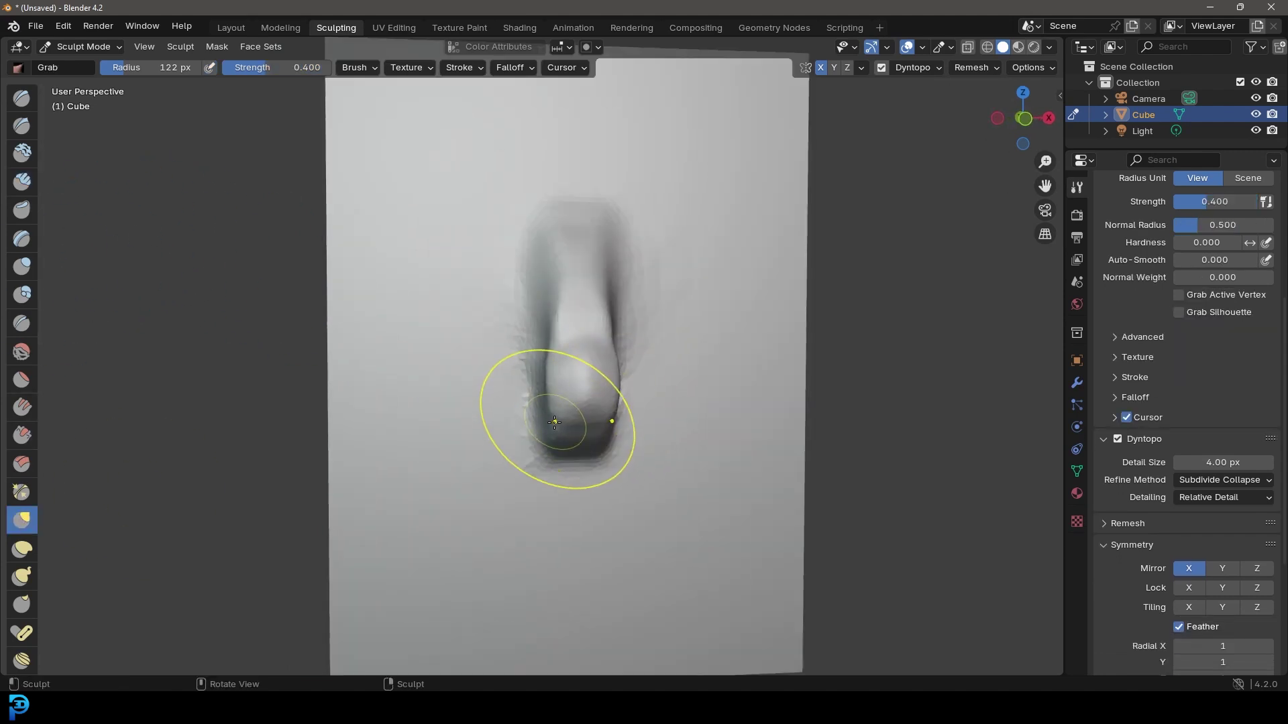
mouse_move(603, 412)
middle_down()
mouse_move(546, 411)
mouse_move(610, 409)
mouse_move(575, 403)
mouse_move(601, 401)
middle_up()
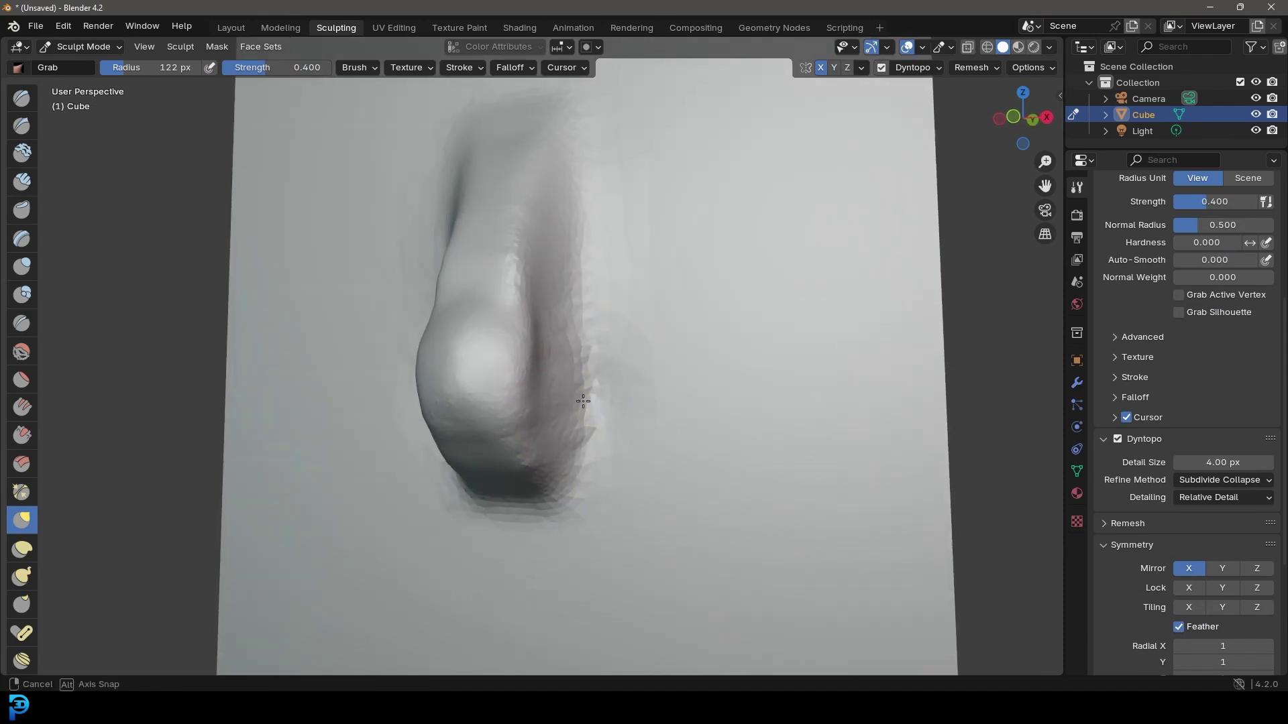
key(f)
click(610, 409)
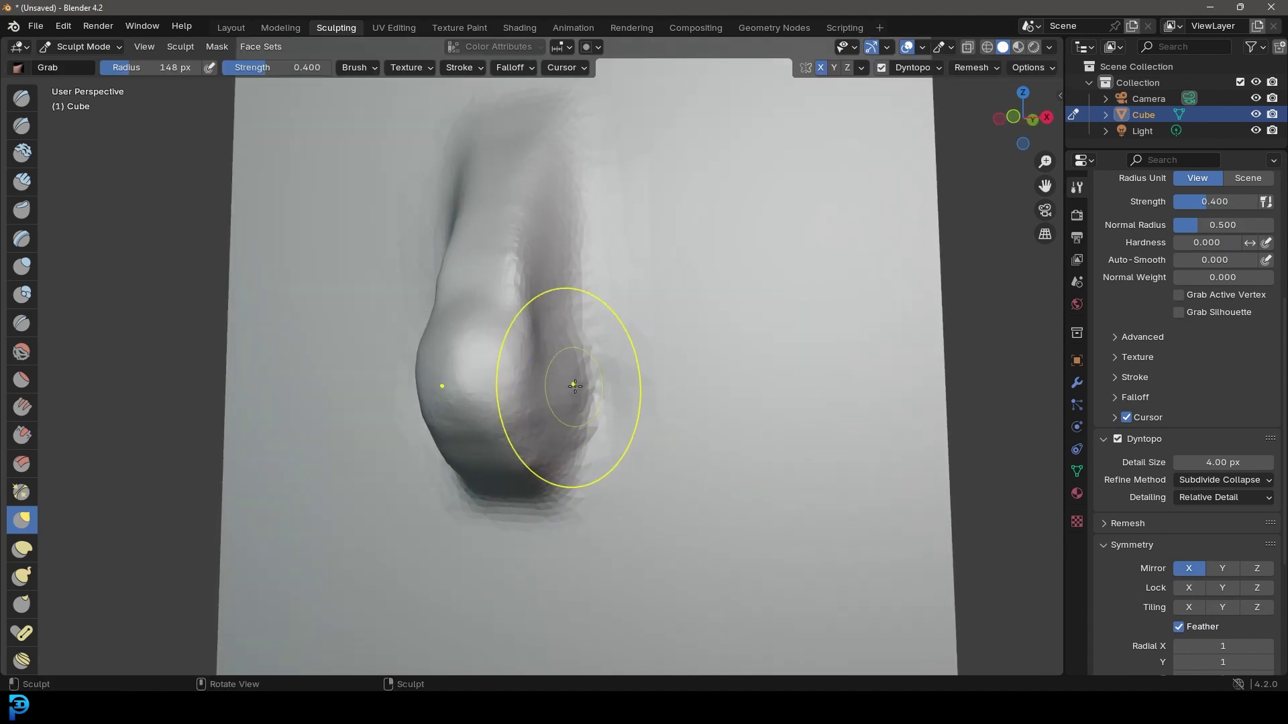
mouse_move(572, 310)
middle_down()
mouse_move(594, 365)
mouse_move(578, 358)
mouse_move(604, 351)
middle_up()
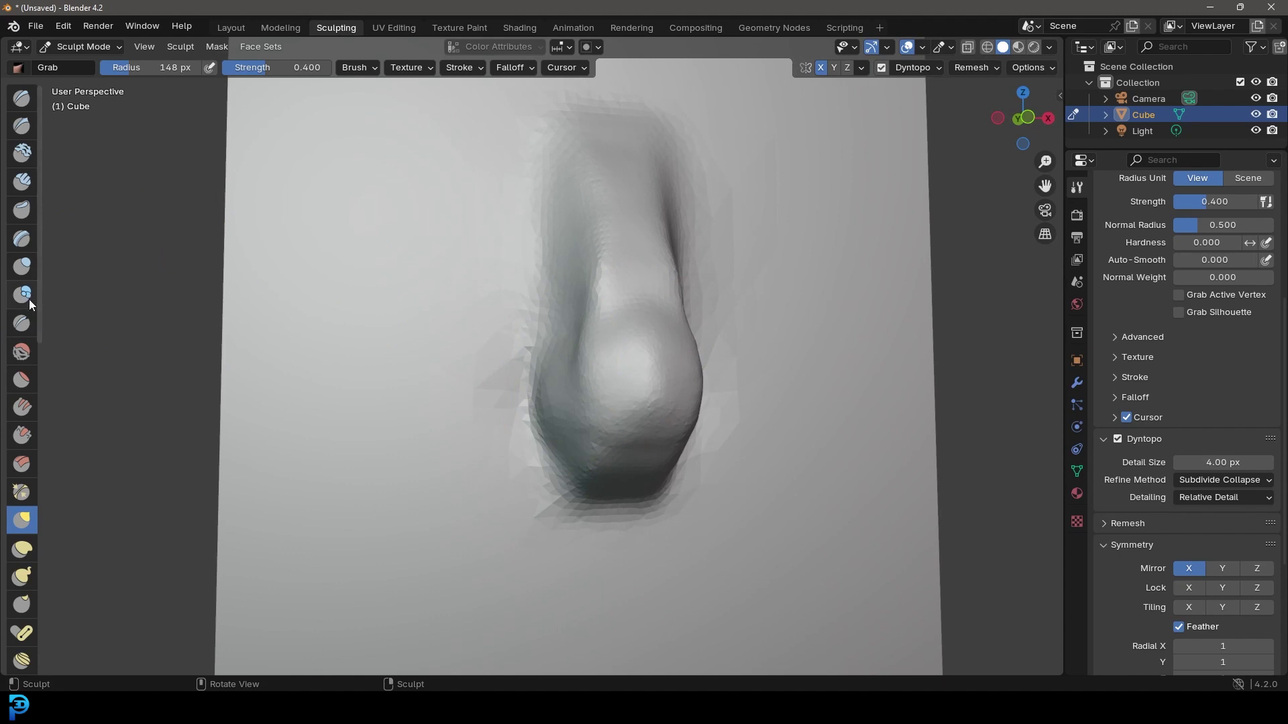
Carve the lower edge and side of the nose tip with the Crease brush at a 94 px radius and strength 0.250
click(29, 321)
mouse_move(661, 499)
shift+middle_down()
mouse_move(624, 471)
mouse_move(635, 483)
shift+middle_up()
key(f)
click(712, 469)
scroll(635, 483, up, 4)
shift+middle_drag(731, 576, 721, 488)
mouse_move(721, 489)
mouse_down()
mouse_move(772, 462)
mouse_move(521, 410)
mouse_up()
mouse_move(508, 368)
middle_down()
mouse_move(513, 249)
mouse_move(523, 261)
middle_up()
middle_drag(571, 329, 572, 335)
drag(540, 315, 546, 388)
scroll(570, 349, down, 8)
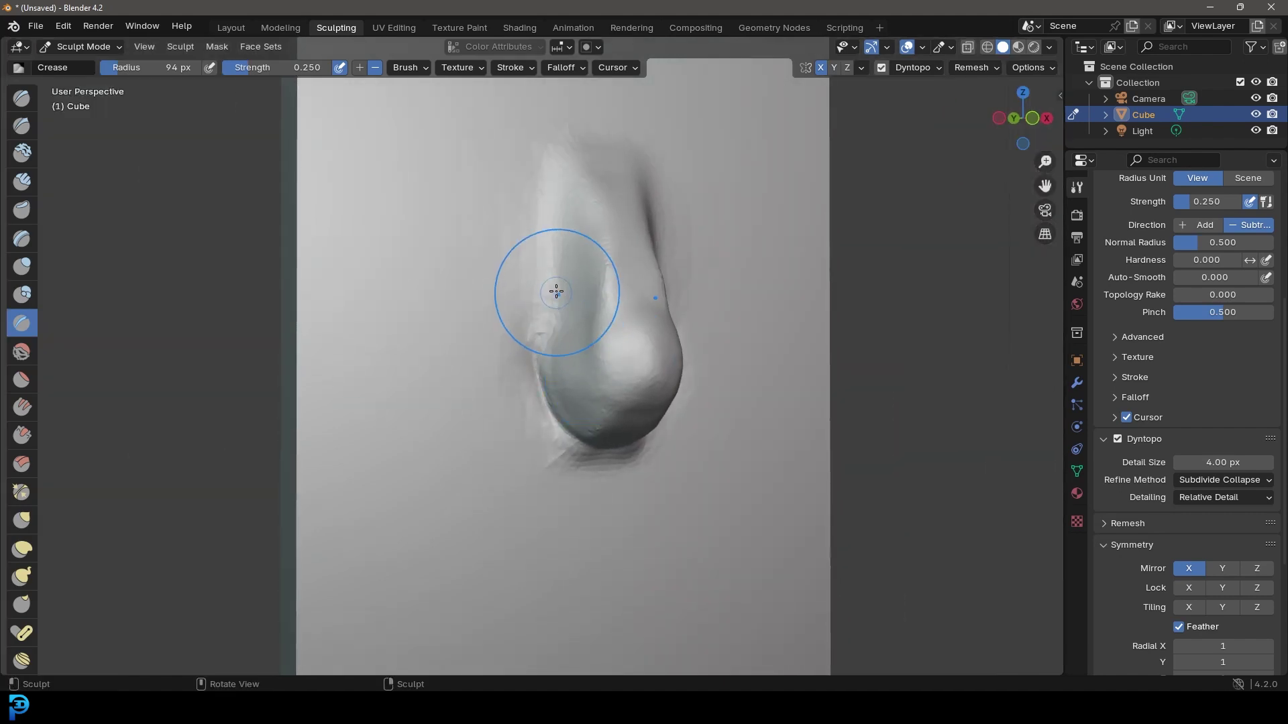
Smooth the side of the nose from the lower bridge down to the tip
scroll(570, 356, up, 2)
scroll(571, 397, up, 2)
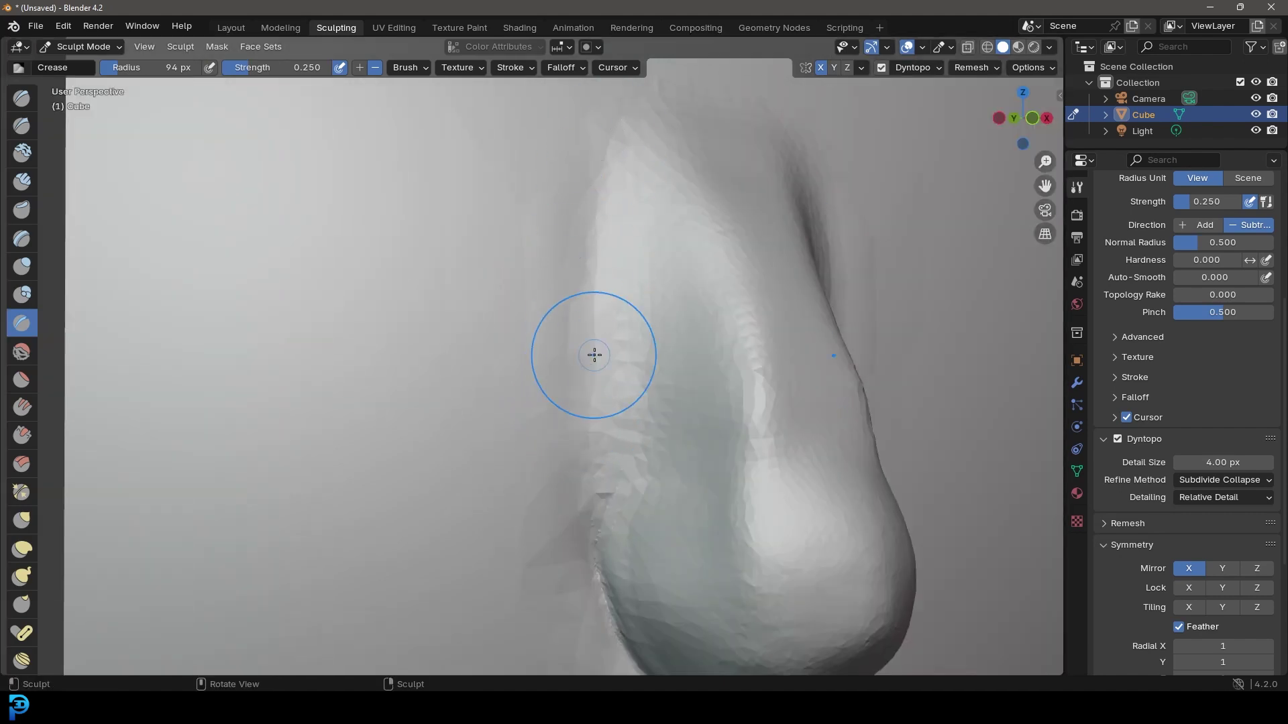
scroll(650, 187, down, 8)
middle_drag(650, 187, 611, 282)
scroll(611, 287, up, 2)
middle_drag(612, 287, 624, 315)
scroll(623, 317, up, 1)
scroll(623, 317, up, 2)
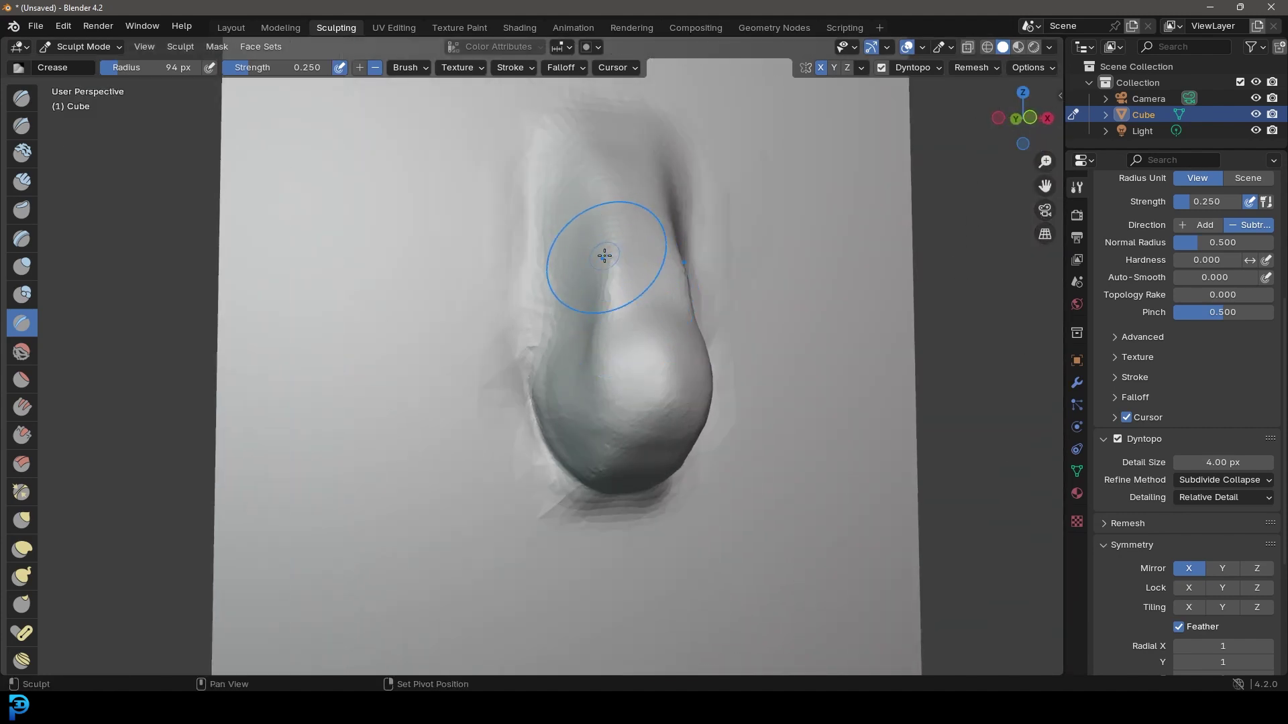
mouse_move(588, 290)
shift+mouse_down()
mouse_move(601, 179)
mouse_move(606, 374)
mouse_move(650, 378)
mouse_move(622, 464)
shift+mouse_up()
scroll(695, 450, down, 1)
mouse_move(695, 450)
middle_down()
mouse_move(600, 459)
mouse_move(709, 448)
middle_up()
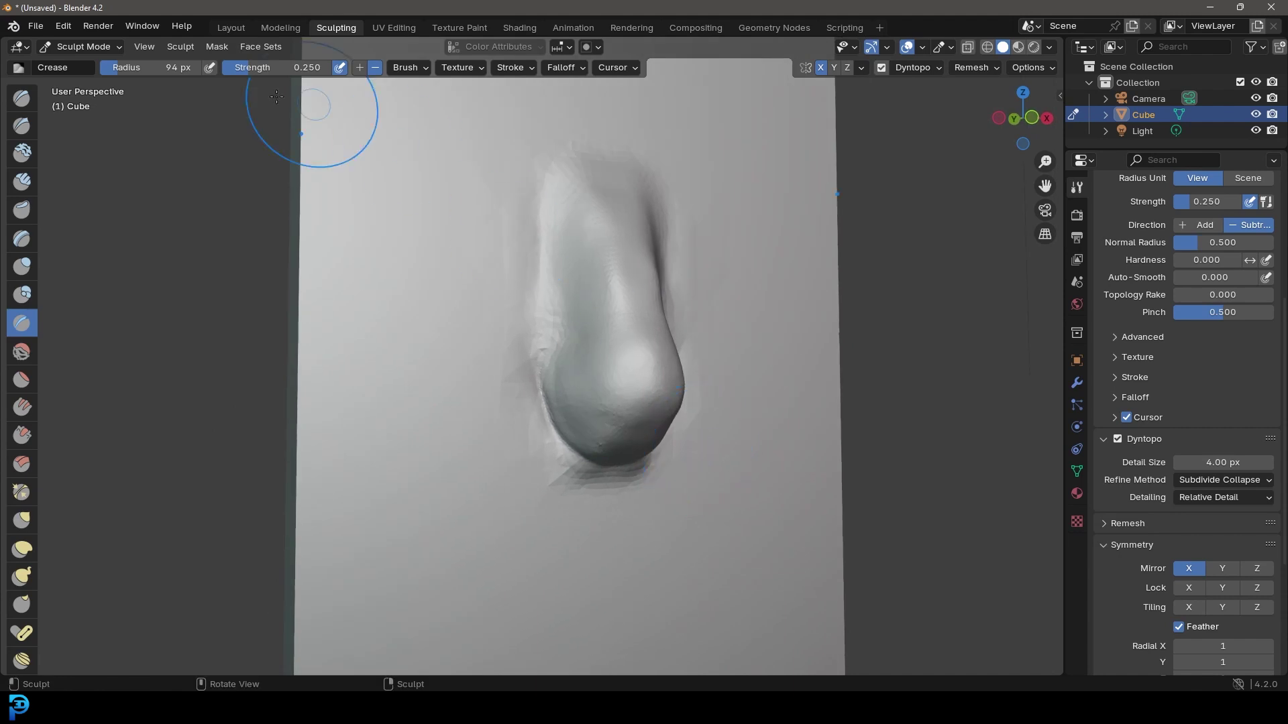
Build mirrored nostril wings curving from the nose tip to the slab with Clay Strips at a 57 px radius
click(22, 181)
mouse_move(664, 375)
middle_down()
mouse_move(675, 374)
mouse_move(617, 370)
middle_up()
key(f)
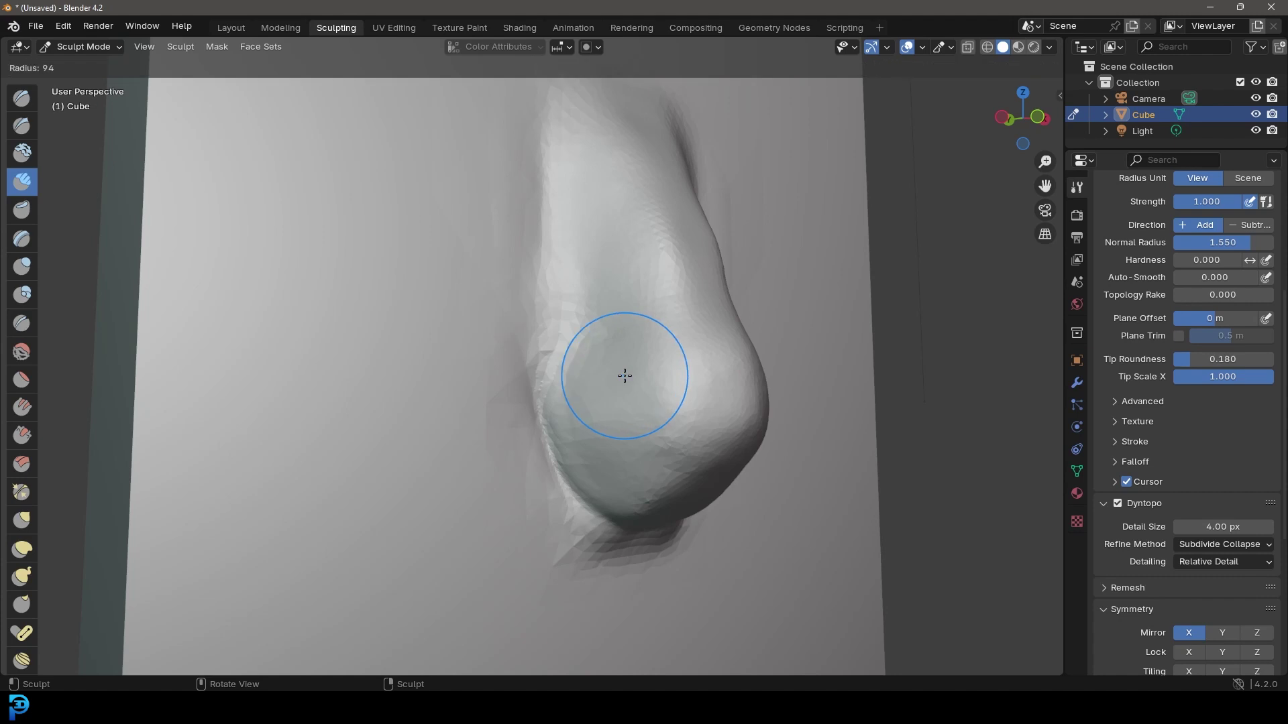
click(589, 373)
middle_drag(671, 422, 653, 422)
mouse_move(652, 423)
mouse_down()
mouse_move(589, 426)
mouse_move(534, 451)
mouse_move(517, 499)
mouse_move(569, 559)
mouse_up()
mouse_move(569, 559)
middle_down()
mouse_move(504, 495)
mouse_move(541, 505)
middle_up()
scroll(506, 414, up, 3)
drag(486, 436, 602, 392)
drag(451, 450, 601, 394)
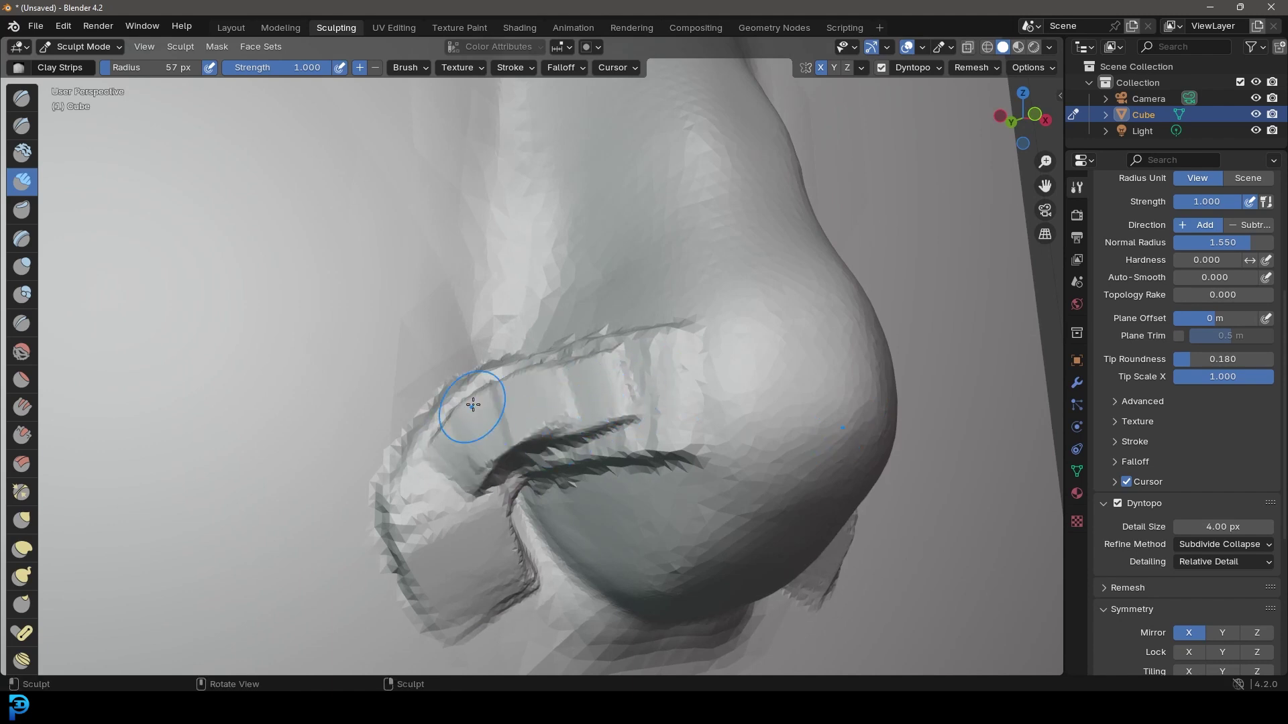
Thicken the nostril wings with more clay along their upper curve and outer side
drag(473, 405, 563, 395)
drag(473, 429, 621, 392)
shift+middle_drag(481, 504, 481, 379)
mouse_move(481, 379)
mouse_down()
mouse_move(519, 483)
mouse_move(557, 469)
mouse_move(551, 477)
mouse_up()
mouse_move(472, 352)
mouse_down()
mouse_move(493, 354)
mouse_move(537, 456)
mouse_up()
scroll(629, 359, down, 6)
mouse_move(629, 359)
middle_down()
mouse_move(576, 369)
mouse_move(619, 384)
middle_up()
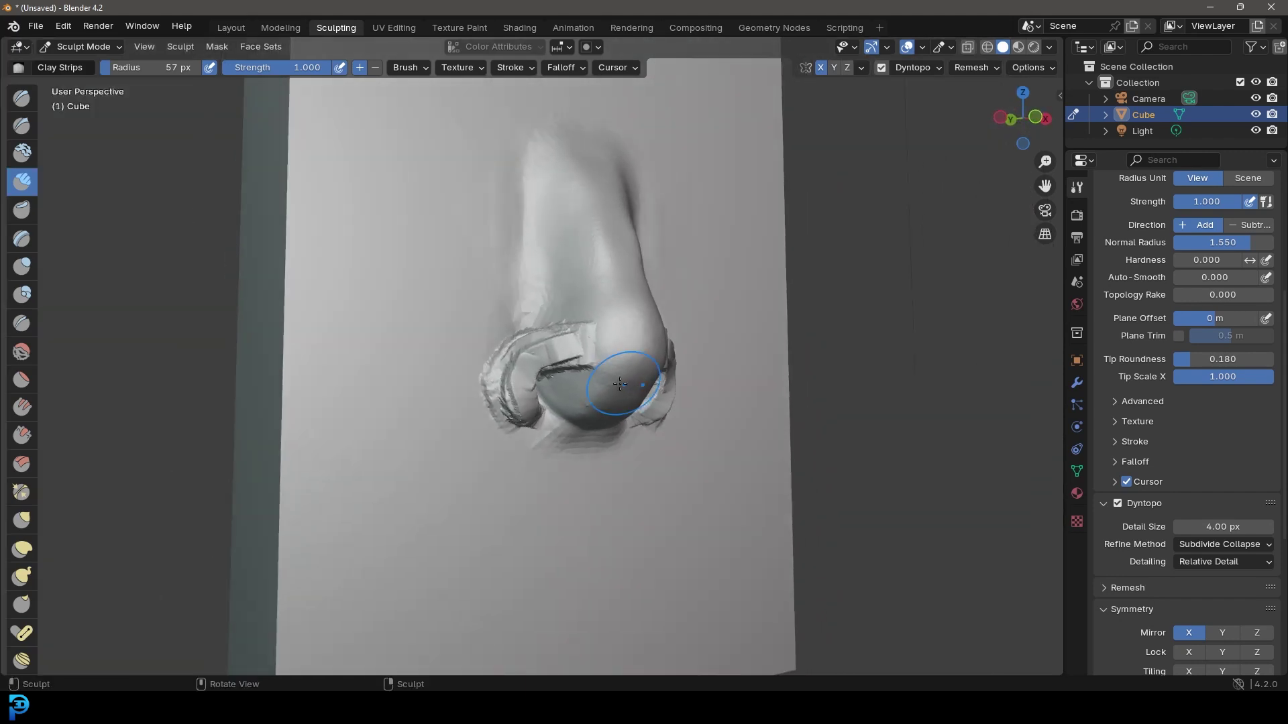
Enlarge the brush radius to 93 px and smooth the nostril wings into the nose and slab
scroll(582, 355, up, 1)
key(f)
click(634, 353)
mouse_move(588, 299)
shift+mouse_down()
mouse_move(533, 310)
mouse_move(536, 326)
mouse_move(511, 317)
shift+mouse_up()
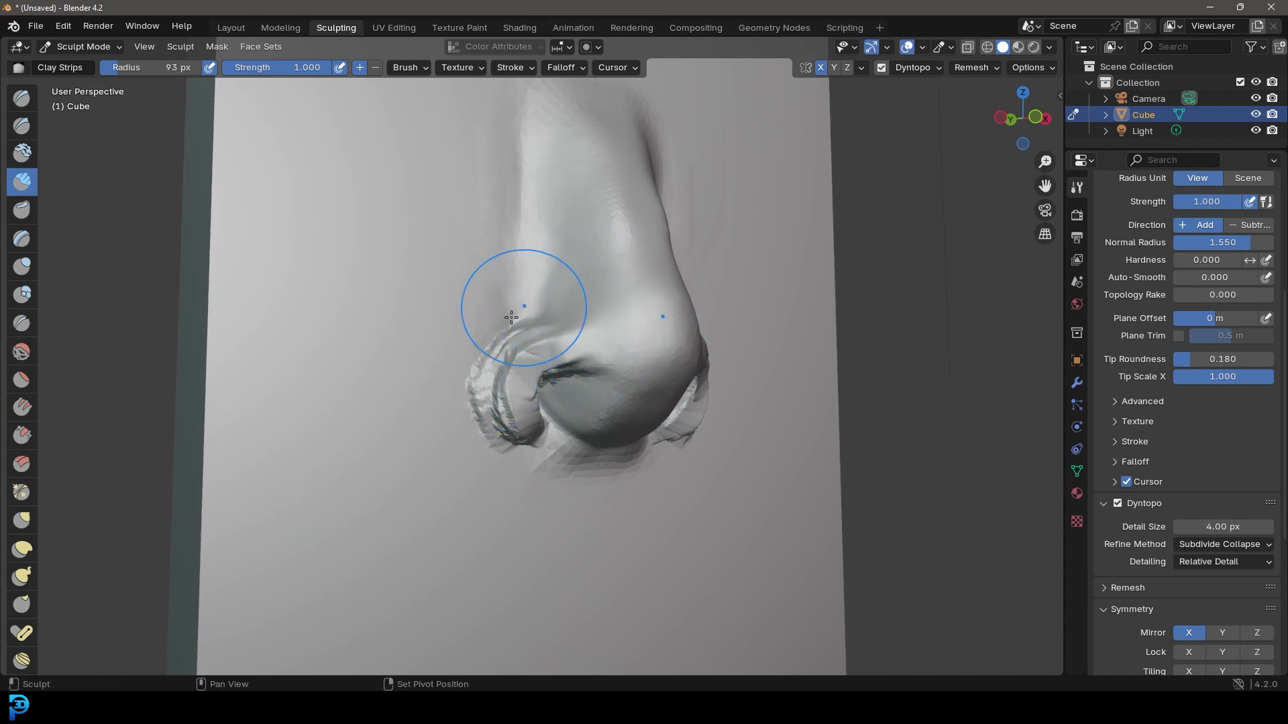
scroll(459, 446, up, 3)
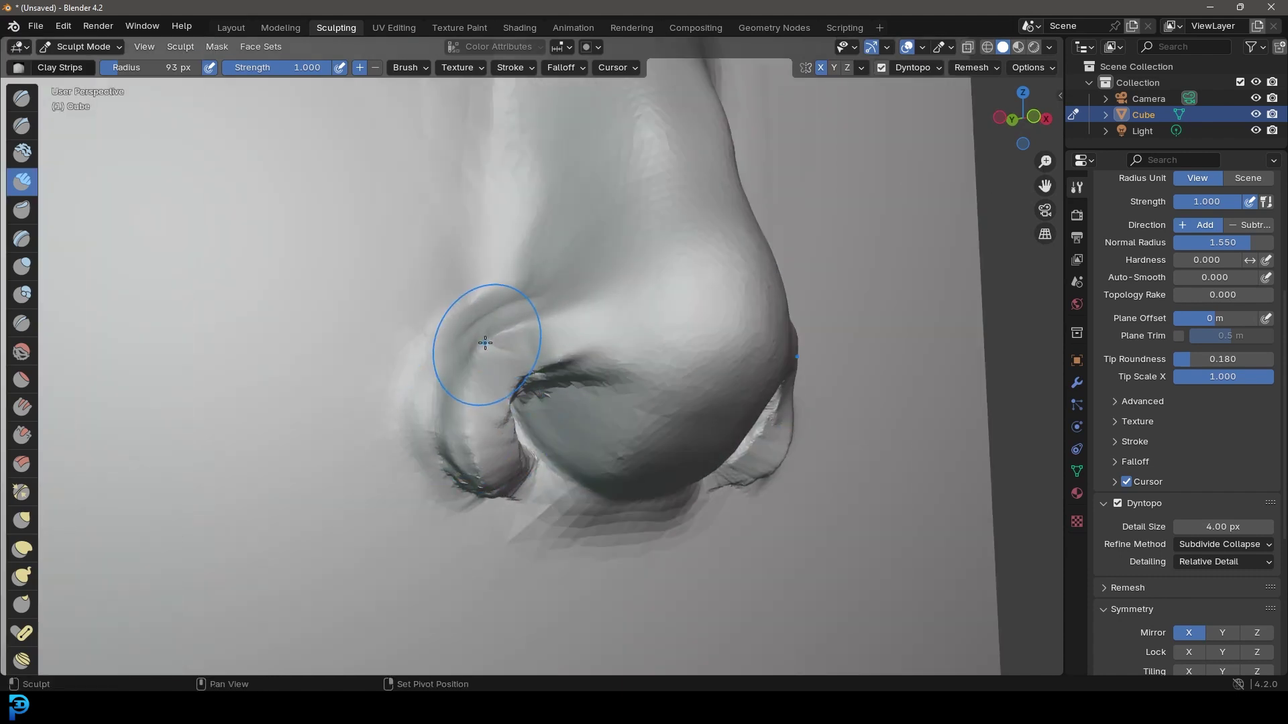
middle_drag(613, 407, 336, 402)
mouse_move(349, 397)
mouse_down()
mouse_move(463, 487)
mouse_move(436, 456)
mouse_up()
scroll(586, 452, down, 4)
mouse_move(586, 451)
middle_down()
mouse_move(503, 406)
mouse_move(477, 380)
mouse_move(513, 378)
mouse_move(490, 371)
middle_up()
scroll(497, 379, up, 2)
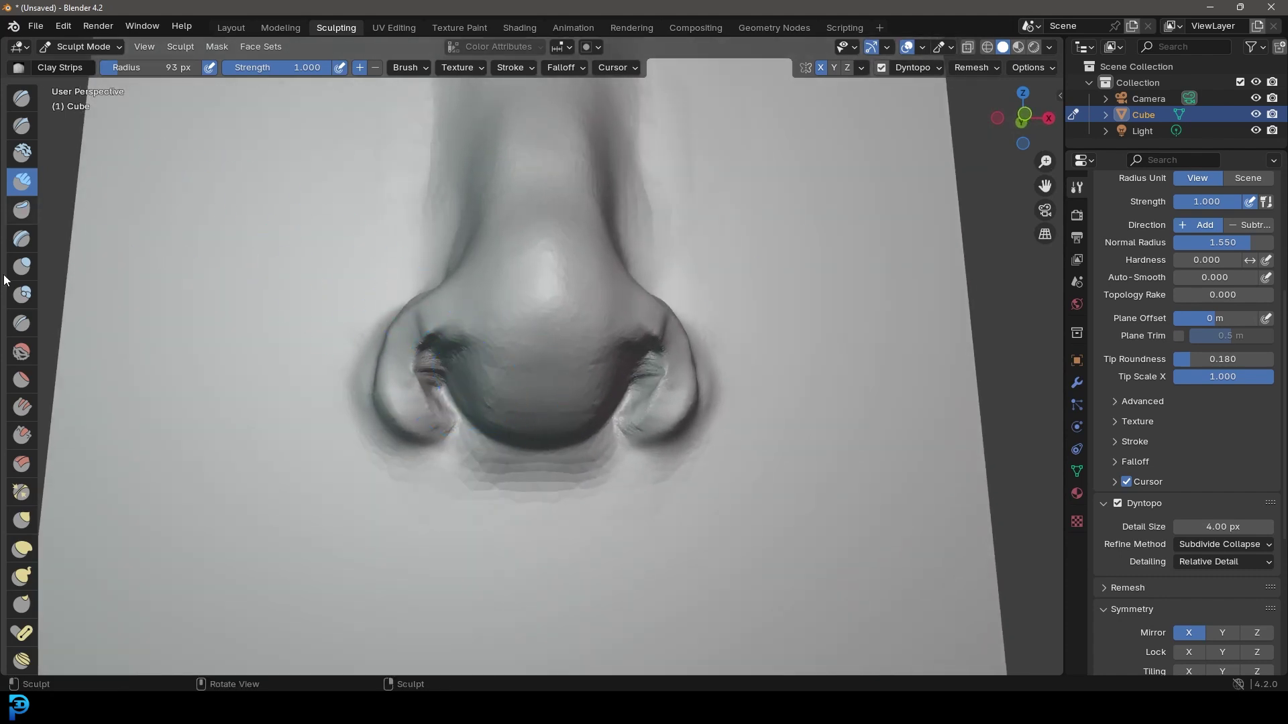
Reshape the side of the nose between wing and tip using the Grab brush at a 162 px radius
click(21, 518)
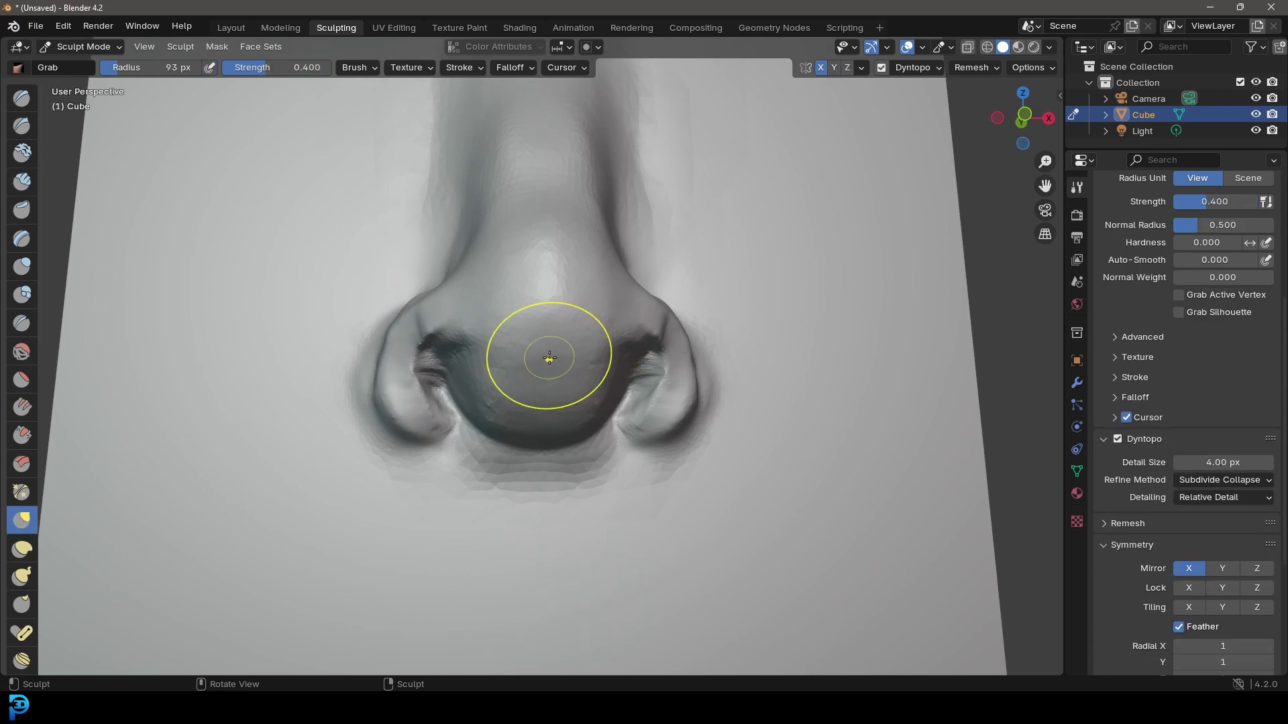
key(KP_1)
key(f)
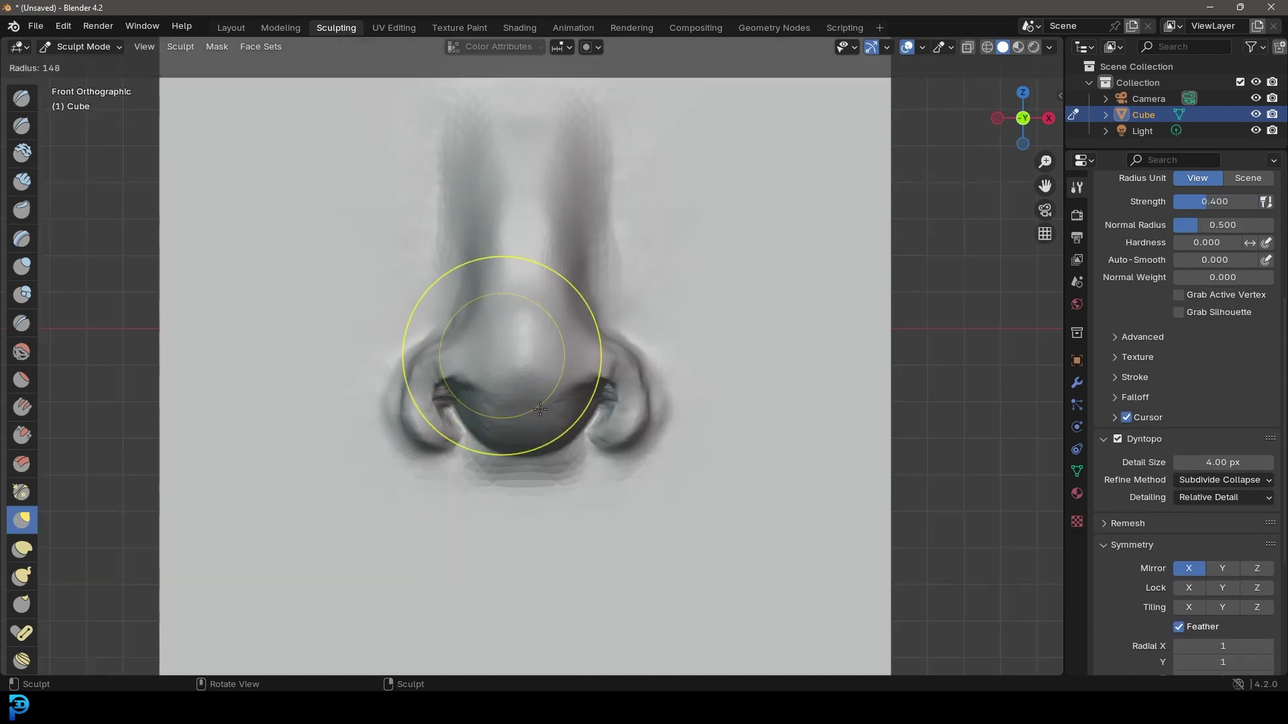
click(538, 406)
scroll(603, 443, up, 2)
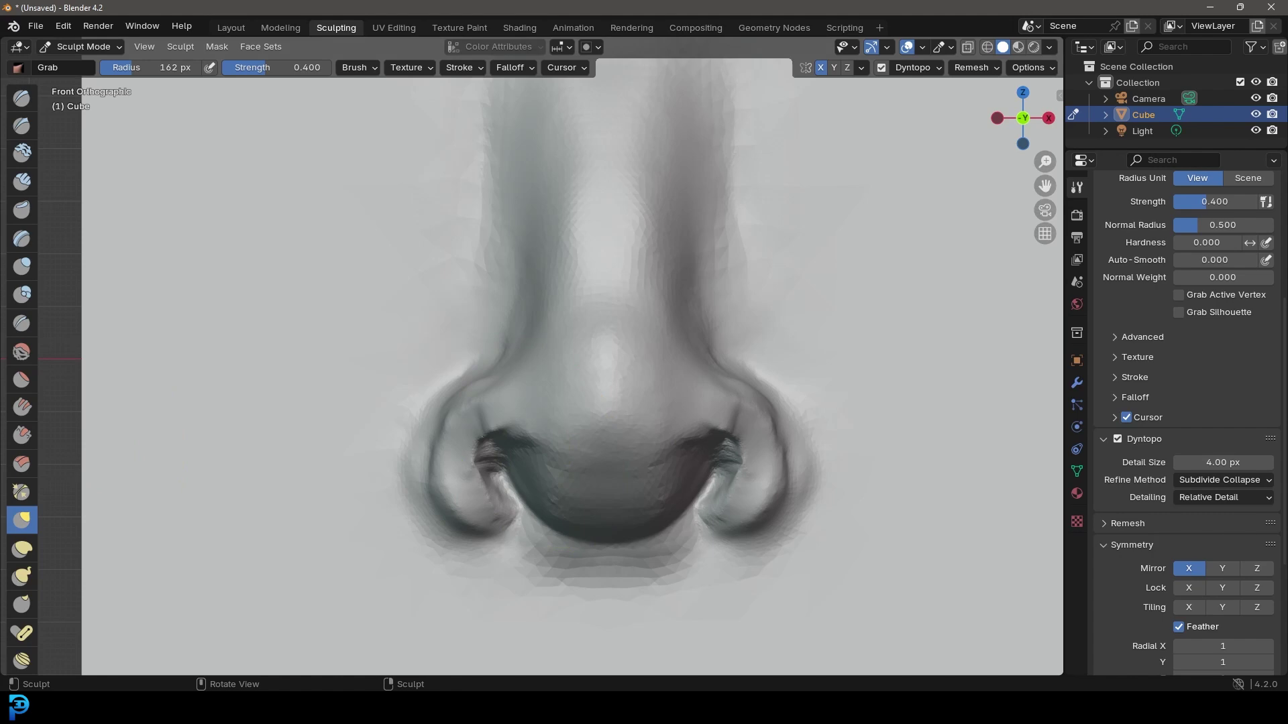
middle_drag(614, 456, 666, 461)
mouse_move(667, 461)
mouse_down()
mouse_move(613, 463)
mouse_move(724, 437)
mouse_up()
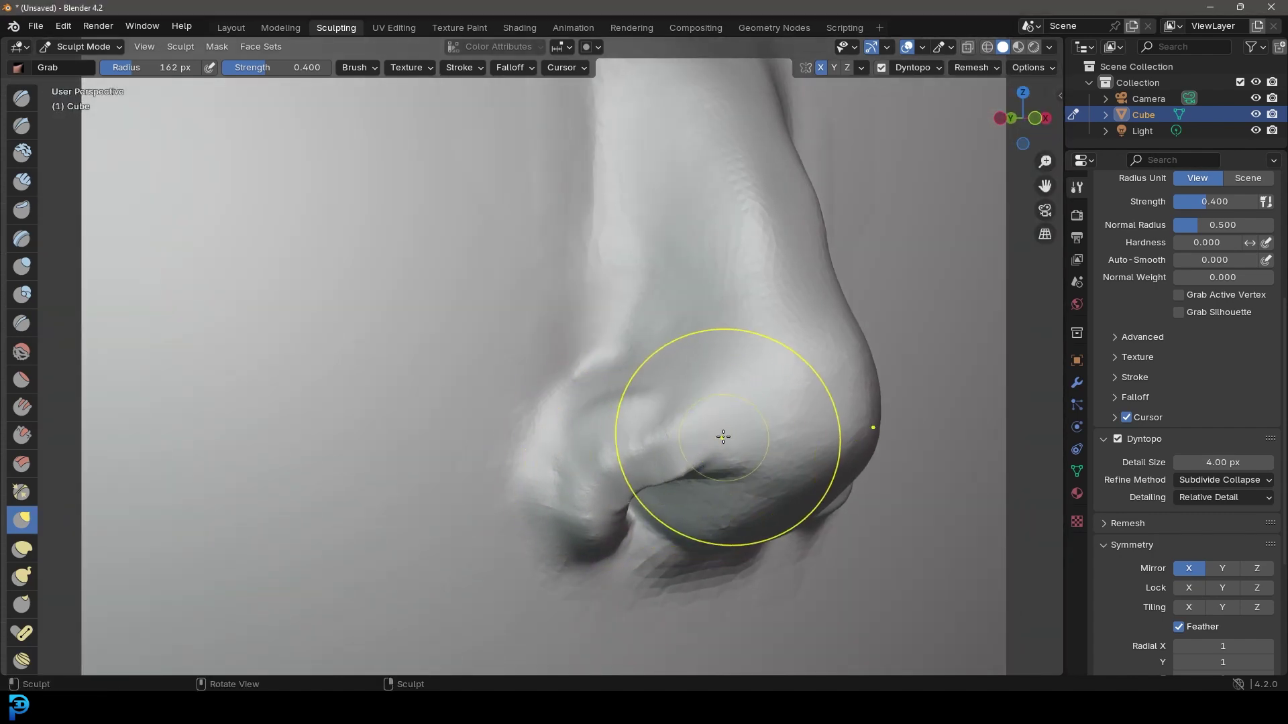
Adjust the contour of the nose tip and its underside with Grab, and smooth the reworked surface
scroll(758, 462, down, 5)
mouse_move(735, 488)
middle_down()
mouse_move(796, 477)
mouse_move(713, 489)
mouse_move(728, 480)
middle_up()
scroll(796, 477, up, 3)
scroll(792, 479, up, 2)
scroll(754, 481, down, 2)
scroll(751, 489, up, 3)
mouse_move(798, 523)
mouse_down()
mouse_move(810, 559)
mouse_move(825, 540)
mouse_up()
drag(856, 492, 860, 515)
mouse_move(805, 456)
ctrl+middle_down()
mouse_move(823, 488)
mouse_move(678, 436)
mouse_move(552, 358)
ctrl+middle_up()
mouse_move(643, 414)
shift+mouse_down()
mouse_move(718, 353)
mouse_move(738, 383)
mouse_move(793, 396)
mouse_move(643, 508)
shift+mouse_up()
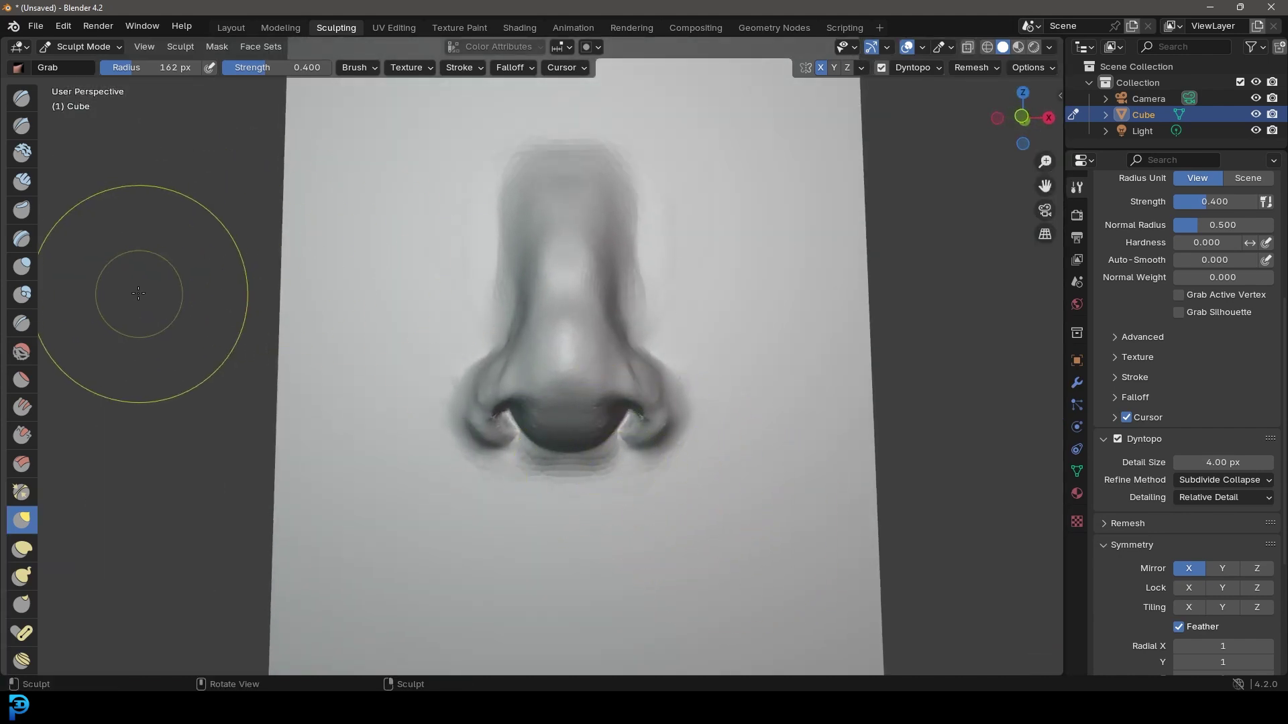
Crease the outer edge of the nostril wings with the Crease brush at a 33 px radius and strength 0.656
click(21, 323)
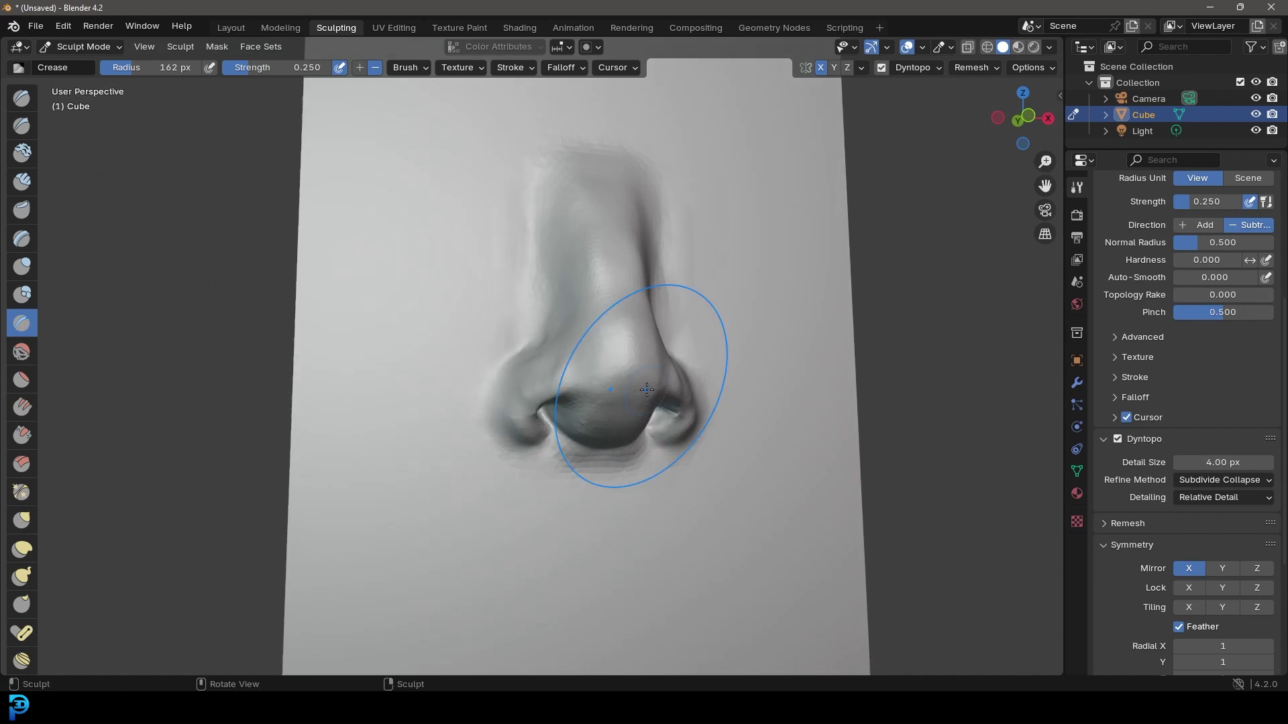
key(f)
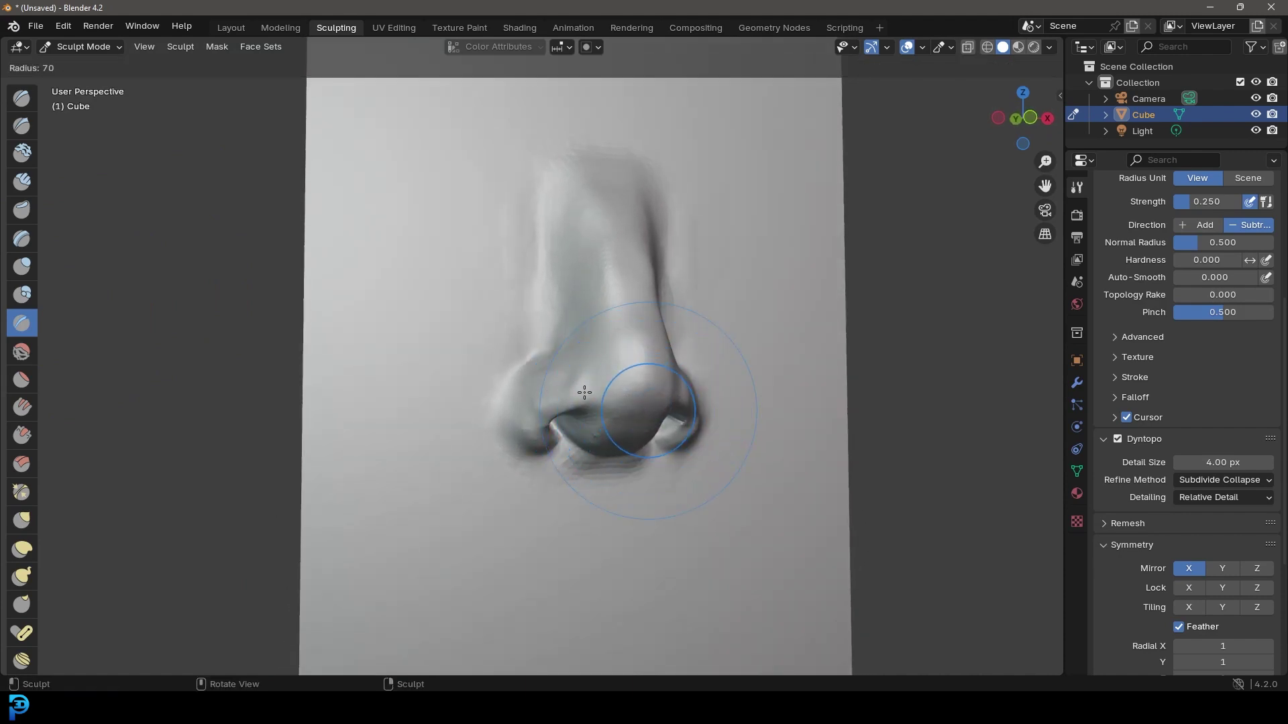
click(557, 394)
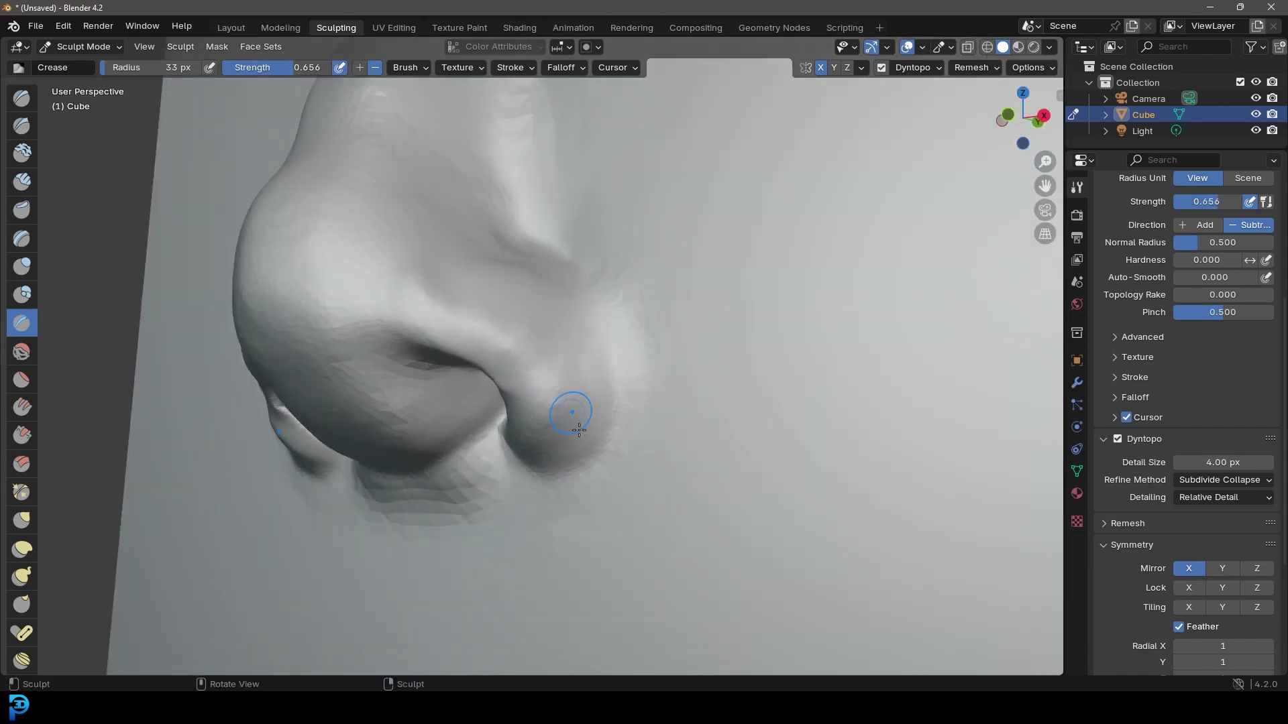
mouse_move(529, 486)
mouse_down()
mouse_move(557, 482)
mouse_move(607, 429)
mouse_move(600, 311)
mouse_up()
drag(545, 253, 547, 255)
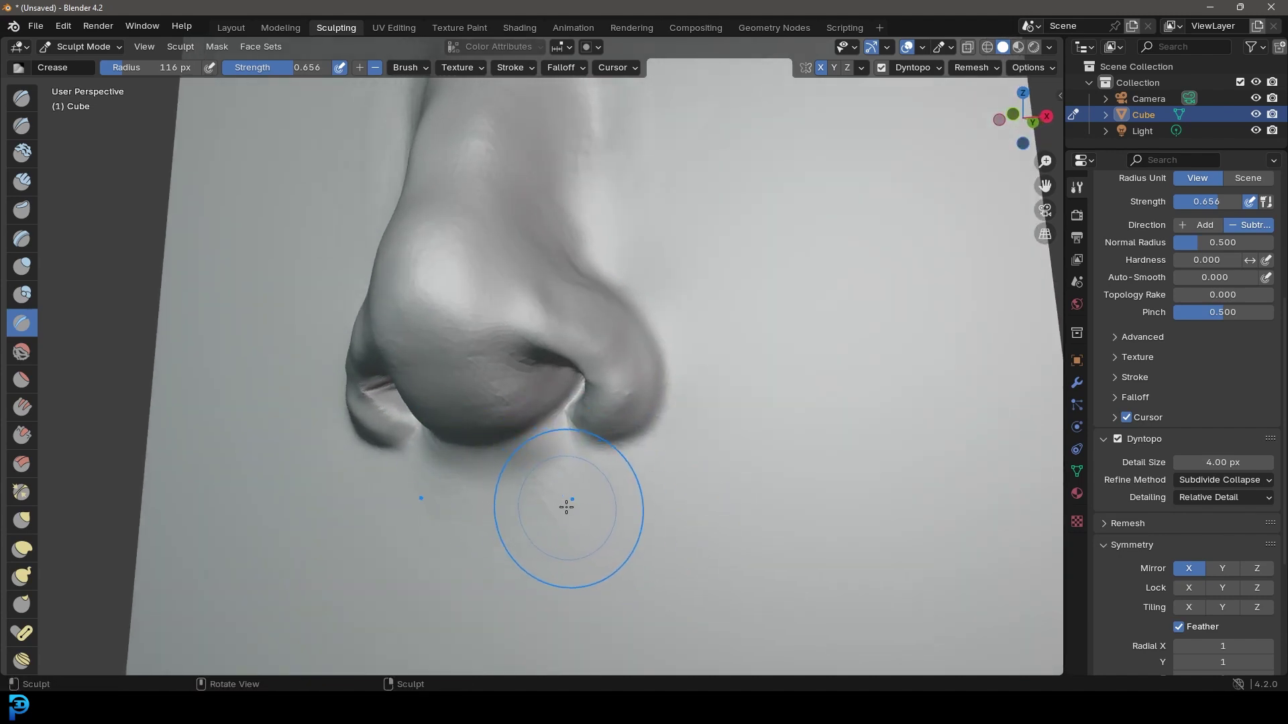
Narrow the column between the nostrils from below with the Grab brush, enlarging its radius to 162 px
click(25, 522)
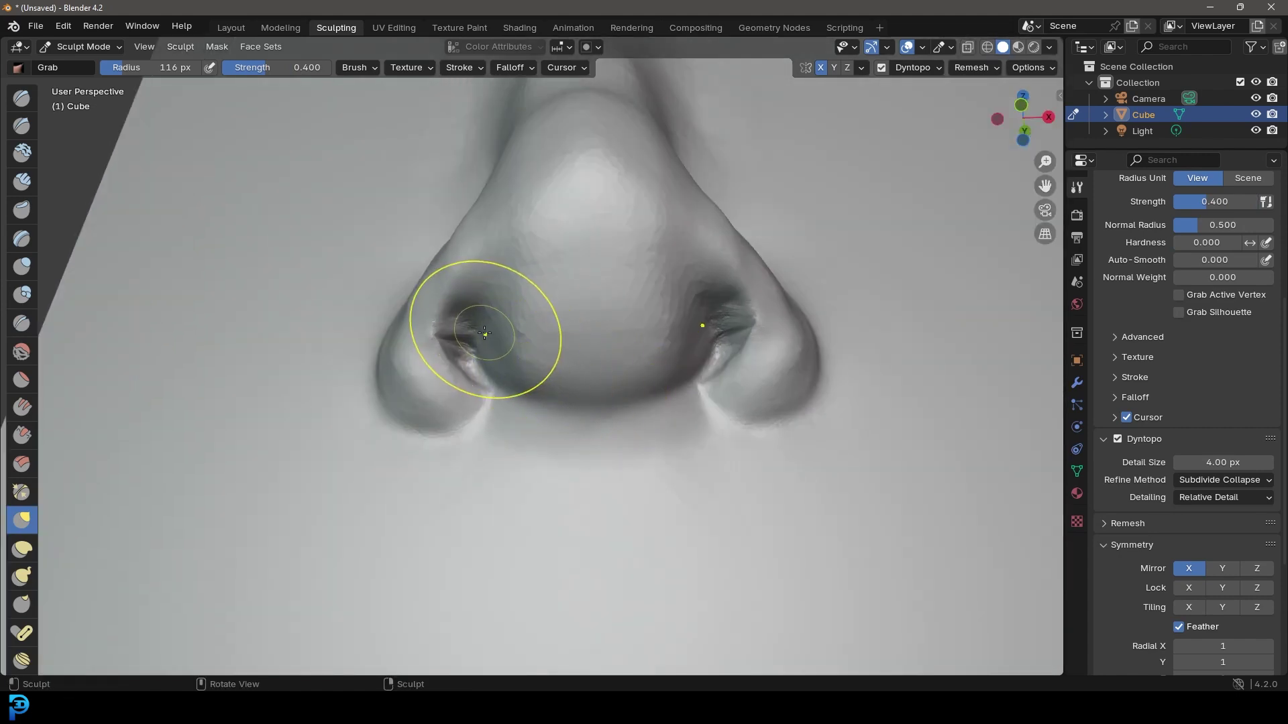
mouse_move(484, 334)
mouse_down()
mouse_move(514, 308)
mouse_move(521, 323)
mouse_up()
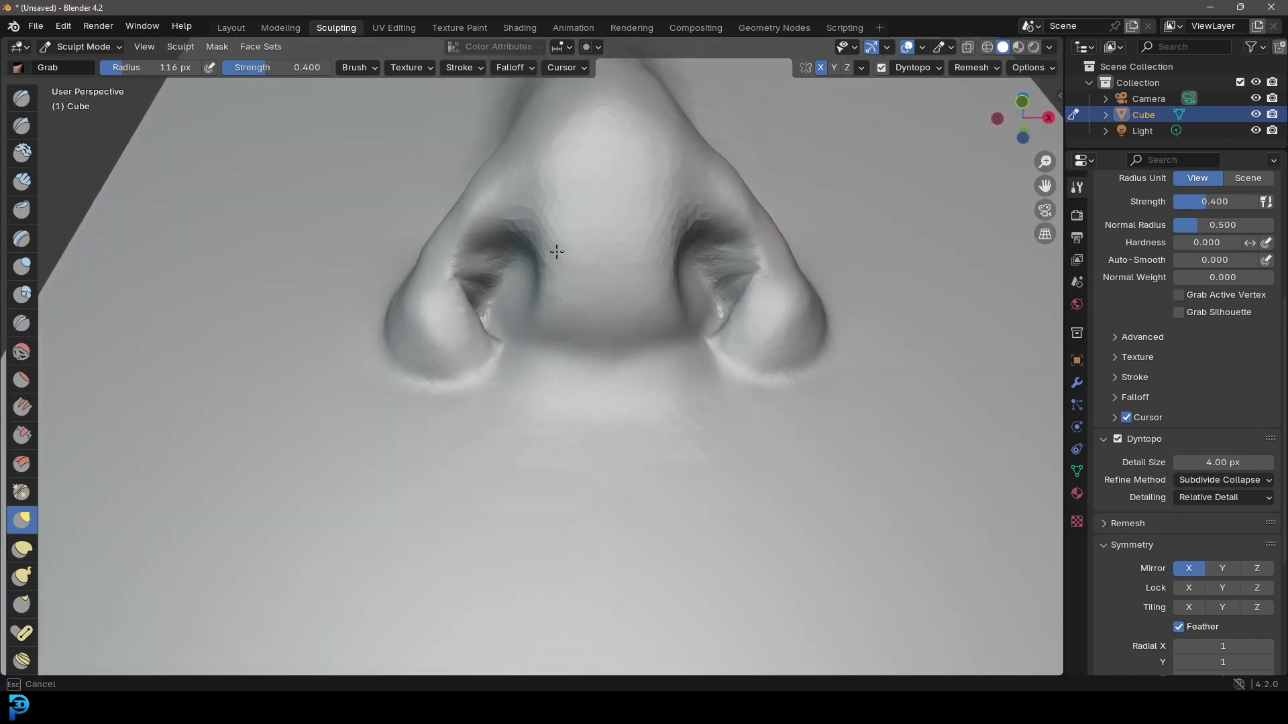
key(f)
click(570, 298)
drag(532, 244, 556, 226)
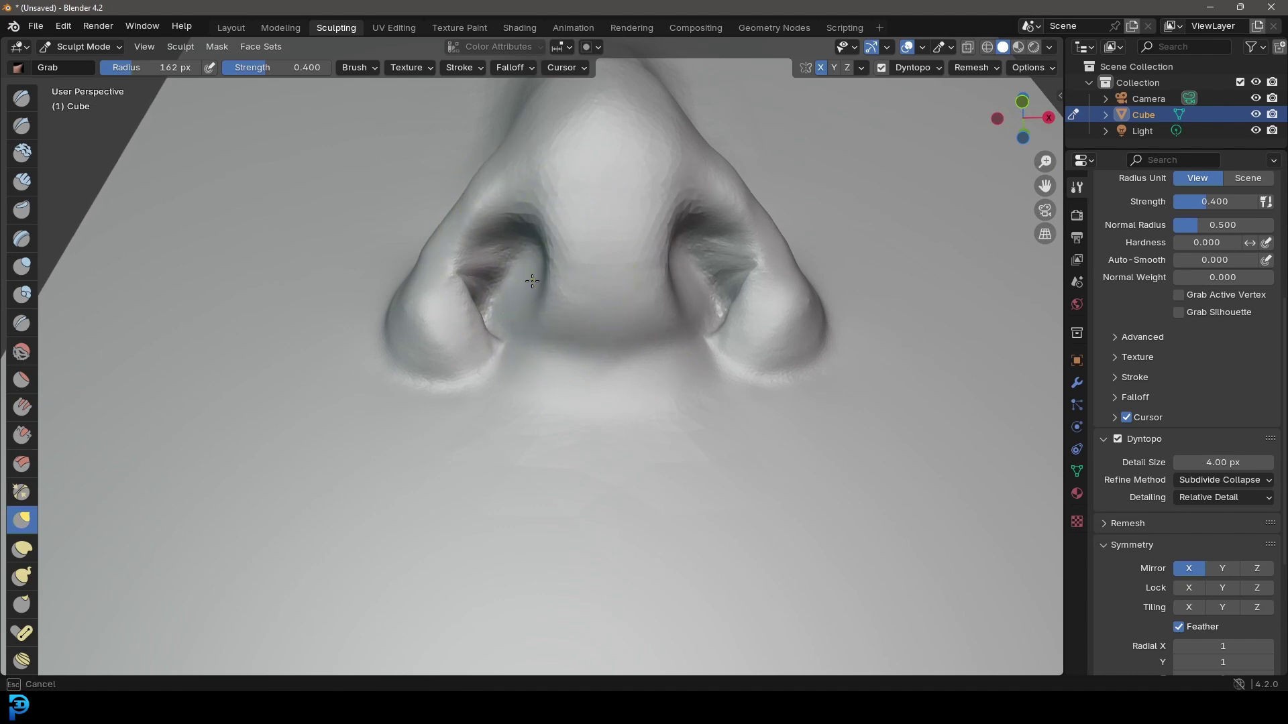
drag(532, 281, 572, 255)
Refine the nostril openings by grabbing their inner walls and the rim of the wings
middle_drag(529, 262, 501, 302)
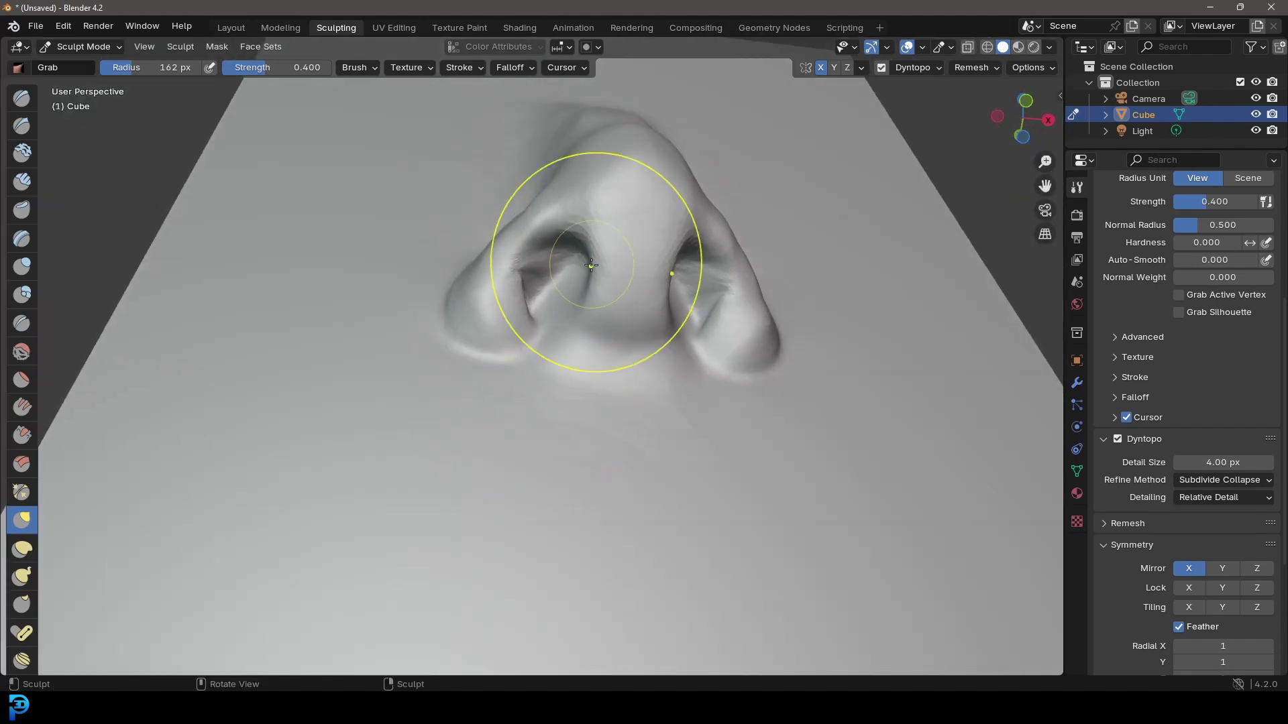
drag(590, 244, 552, 283)
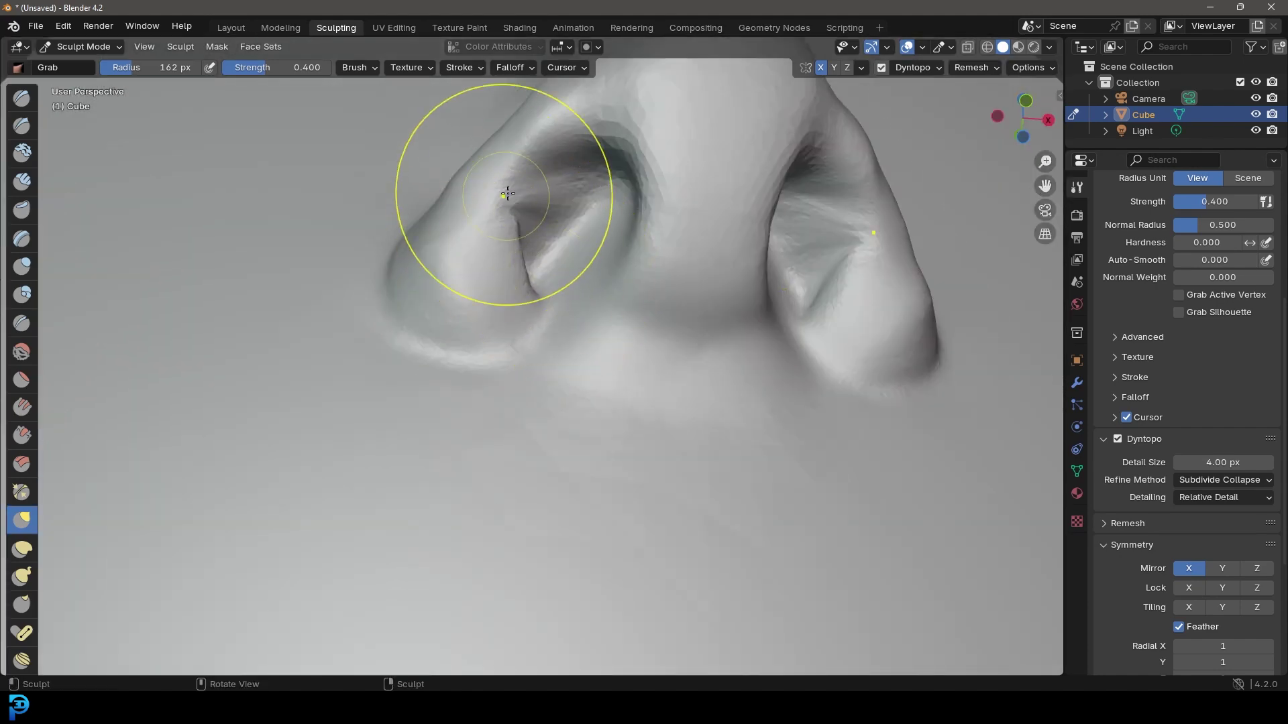
mouse_move(503, 188)
mouse_down()
mouse_move(503, 144)
mouse_move(532, 121)
mouse_move(501, 197)
mouse_up()
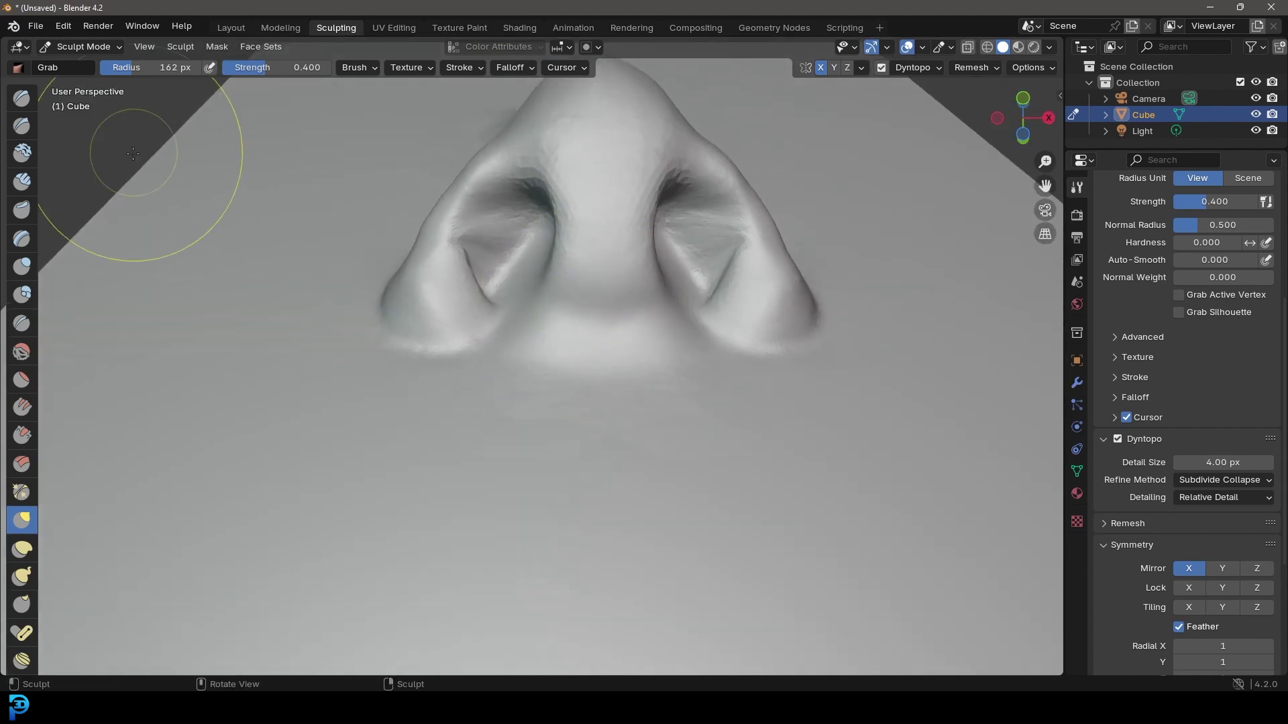
Inflate the surface inside the nostrils beside the central column with Inflate/Deflate at a 73 px radius and strength 0.724
click(24, 267)
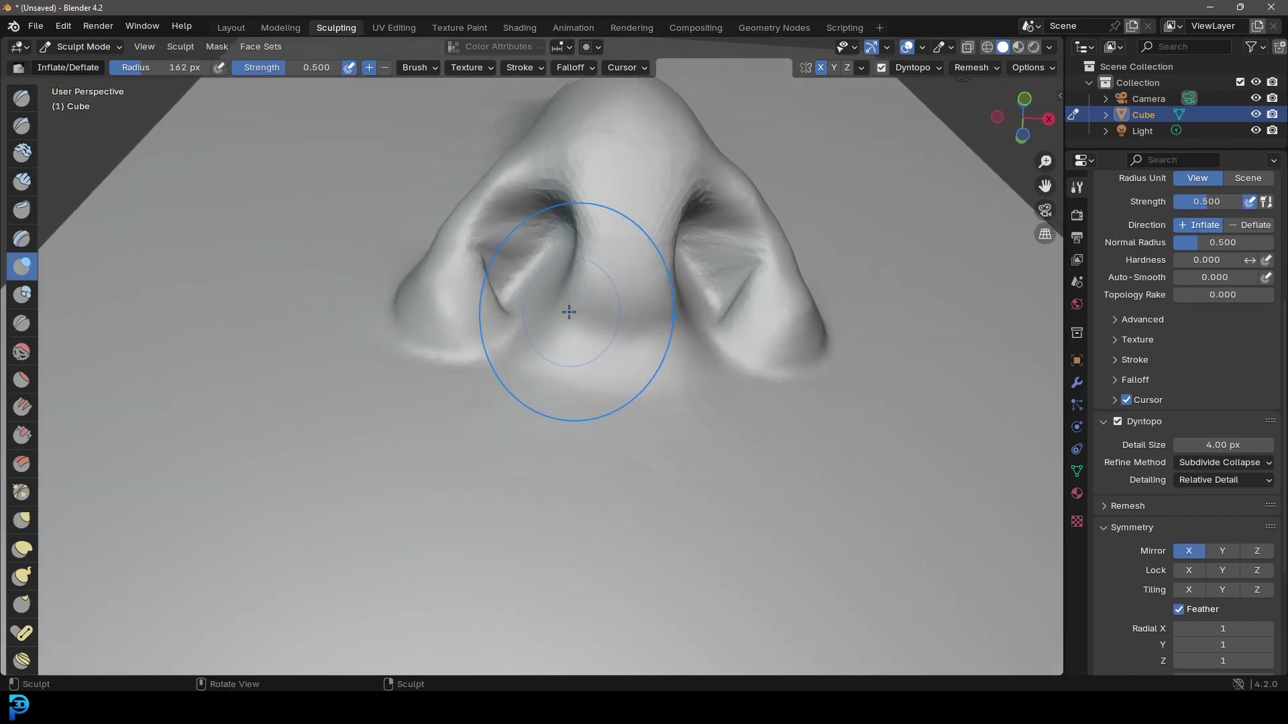
key(f)
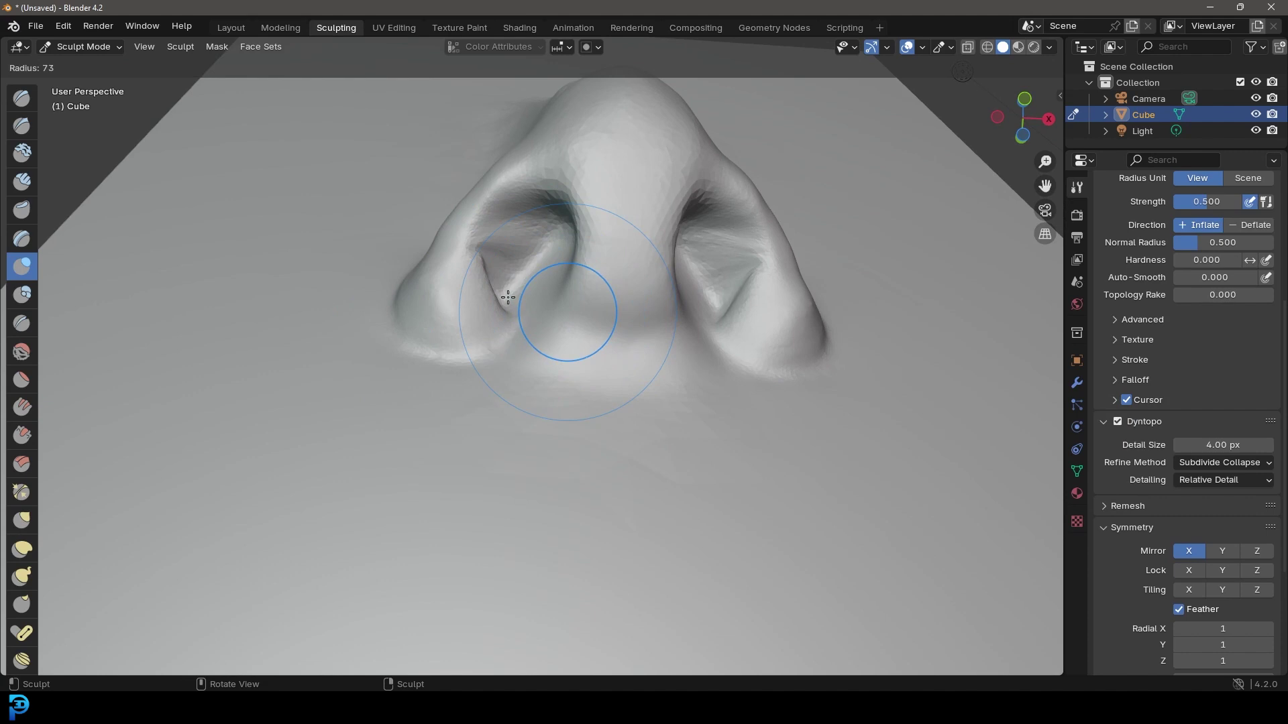
click(508, 297)
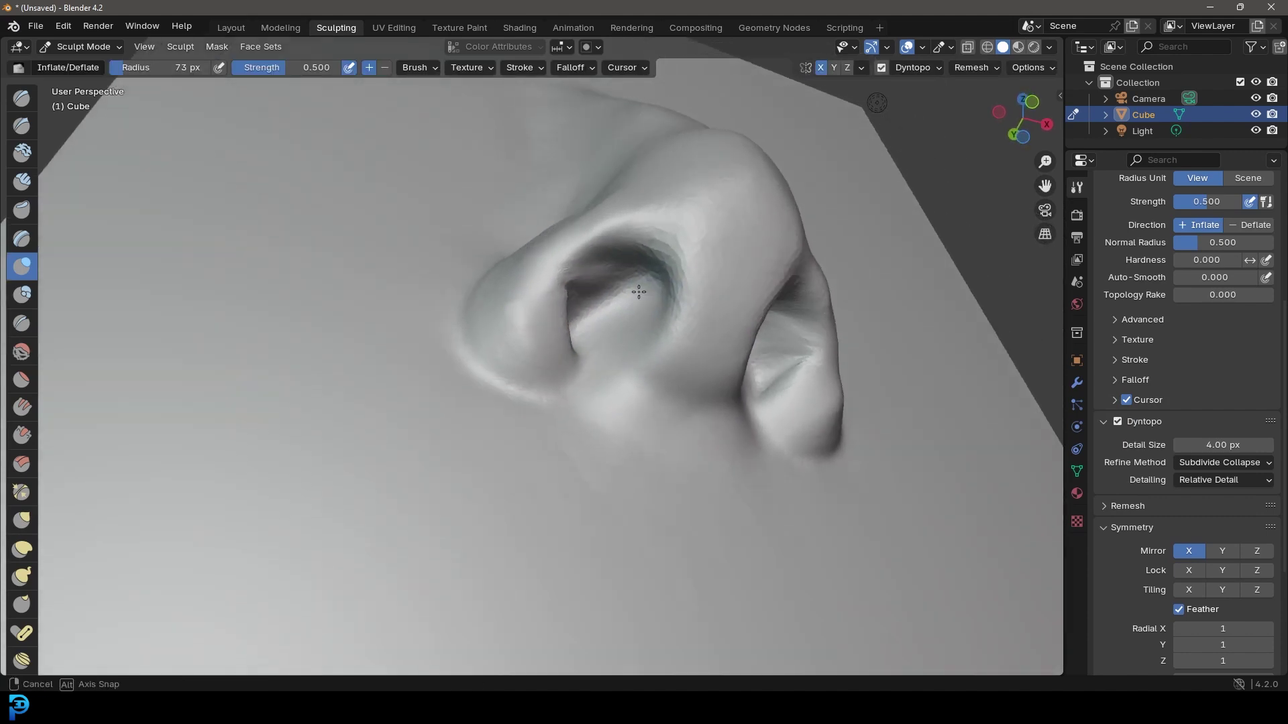
drag(315, 67, 325, 67)
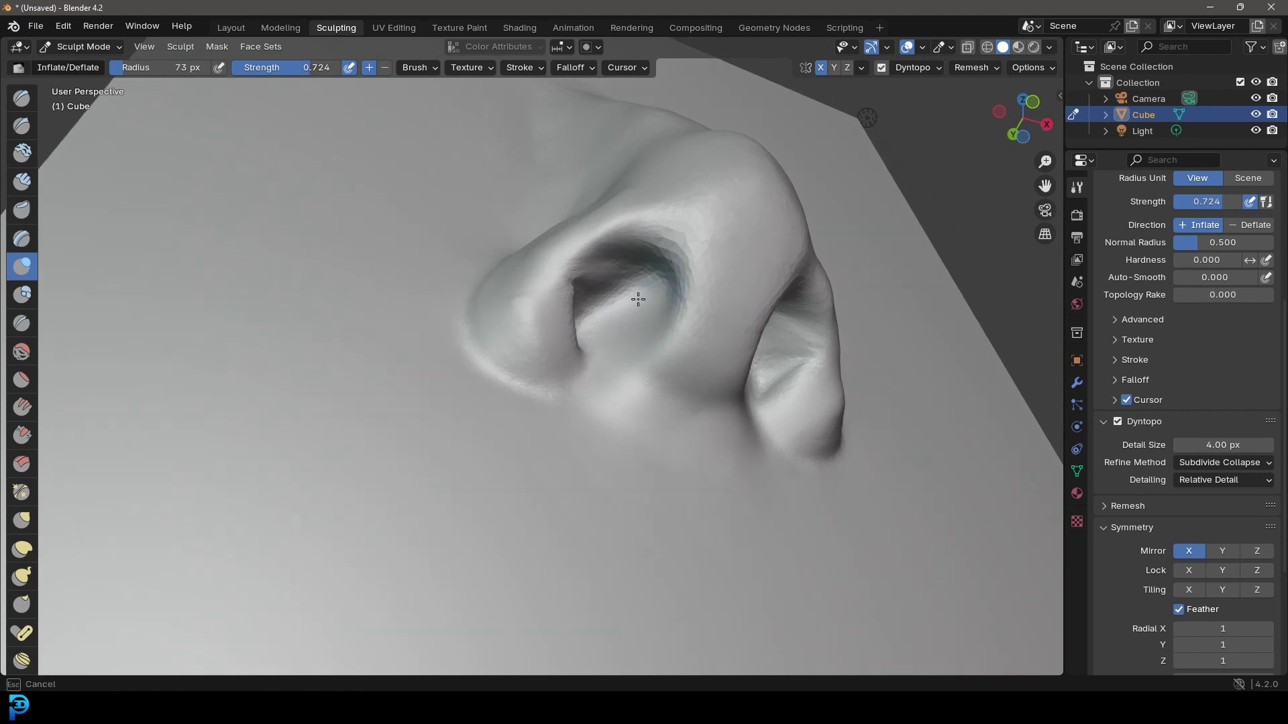
drag(630, 322, 662, 287)
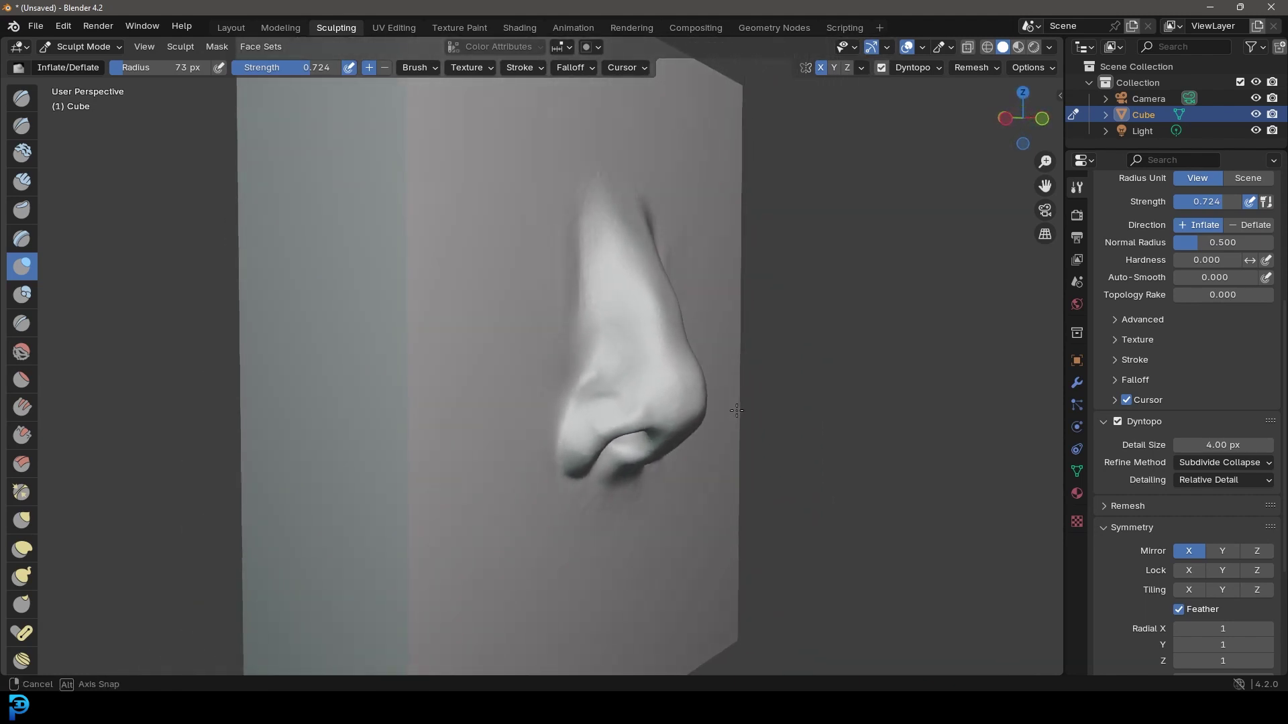
middle_drag(737, 410, 551, 402)
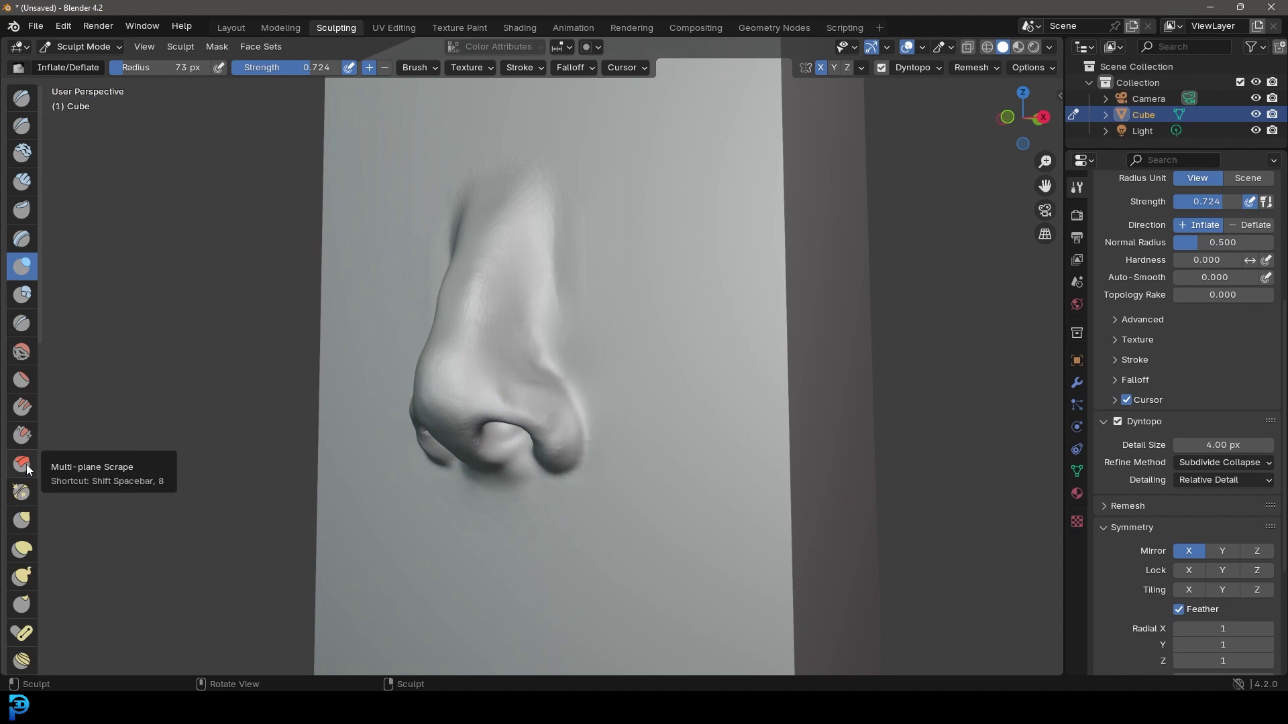
Crease a curved groove above the nostril wings with the Crease brush at a 35 px radius and strength 0.656
click(22, 326)
scroll(530, 408, up, 2)
key(f)
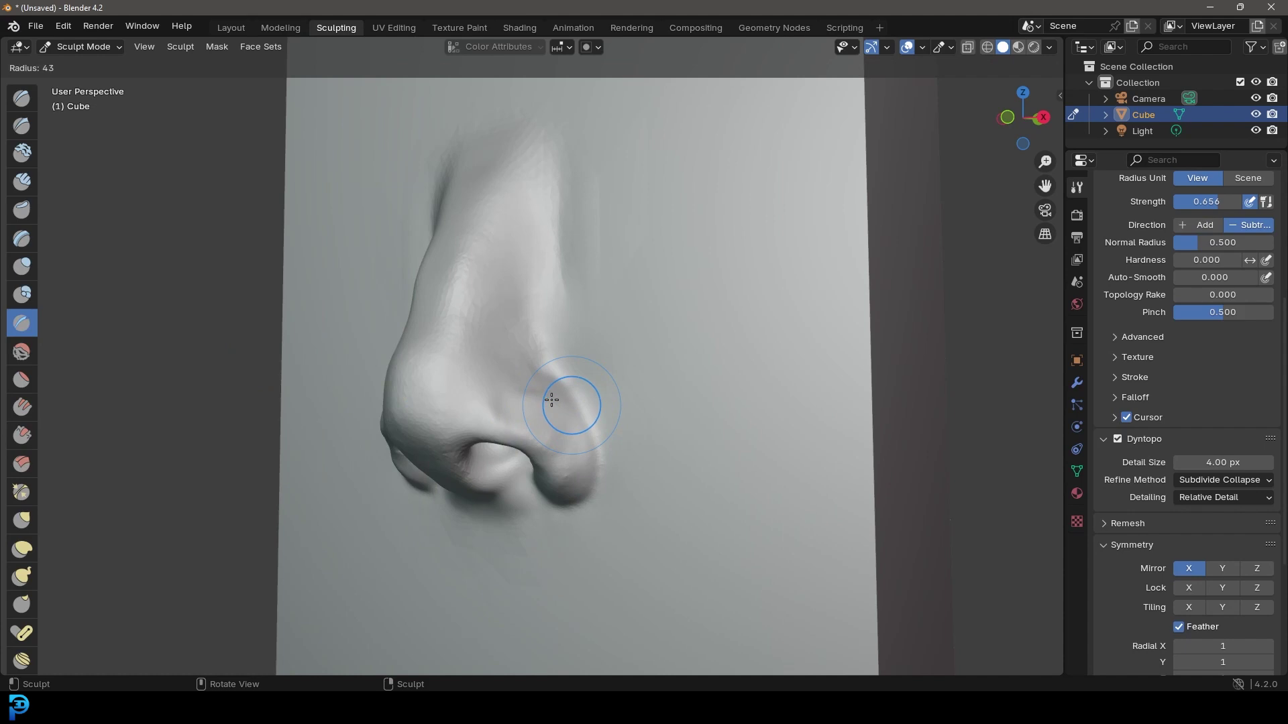
click(552, 400)
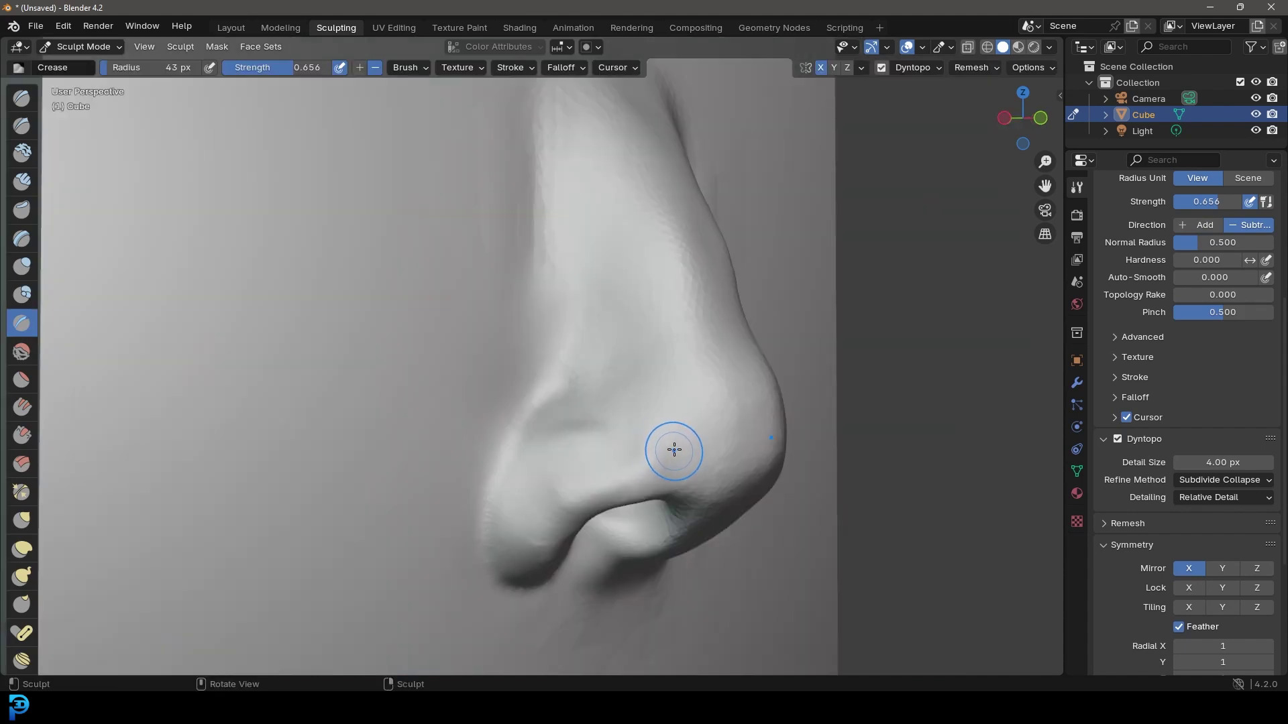
key(f)
click(668, 444)
drag(680, 456, 519, 361)
key(ctrl+z)
drag(672, 449, 658, 428)
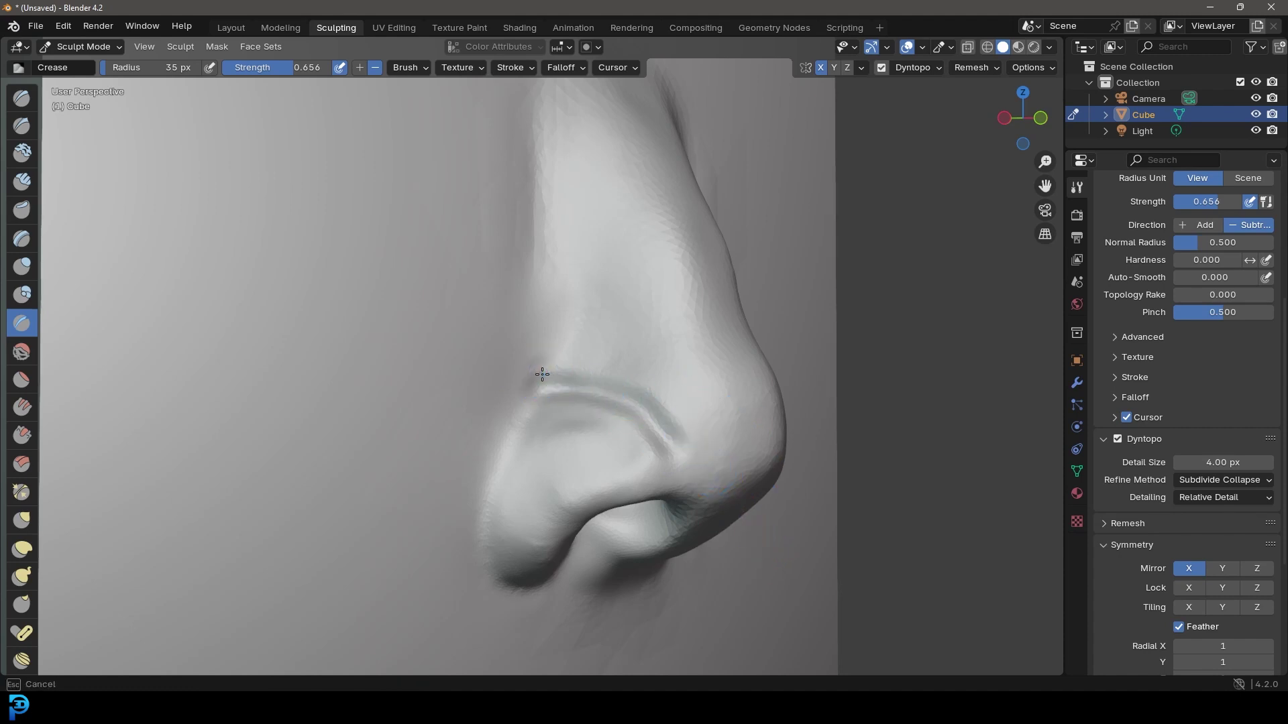
Crease the boundary between the bridge and the nose tip, and soften the new creases at a 91 px radius
drag(599, 344, 709, 328)
mouse_move(710, 329)
middle_down()
mouse_move(836, 324)
mouse_move(606, 364)
mouse_move(747, 356)
mouse_move(704, 356)
middle_up()
scroll(563, 357, up, 2)
middle_drag(563, 356, 568, 357)
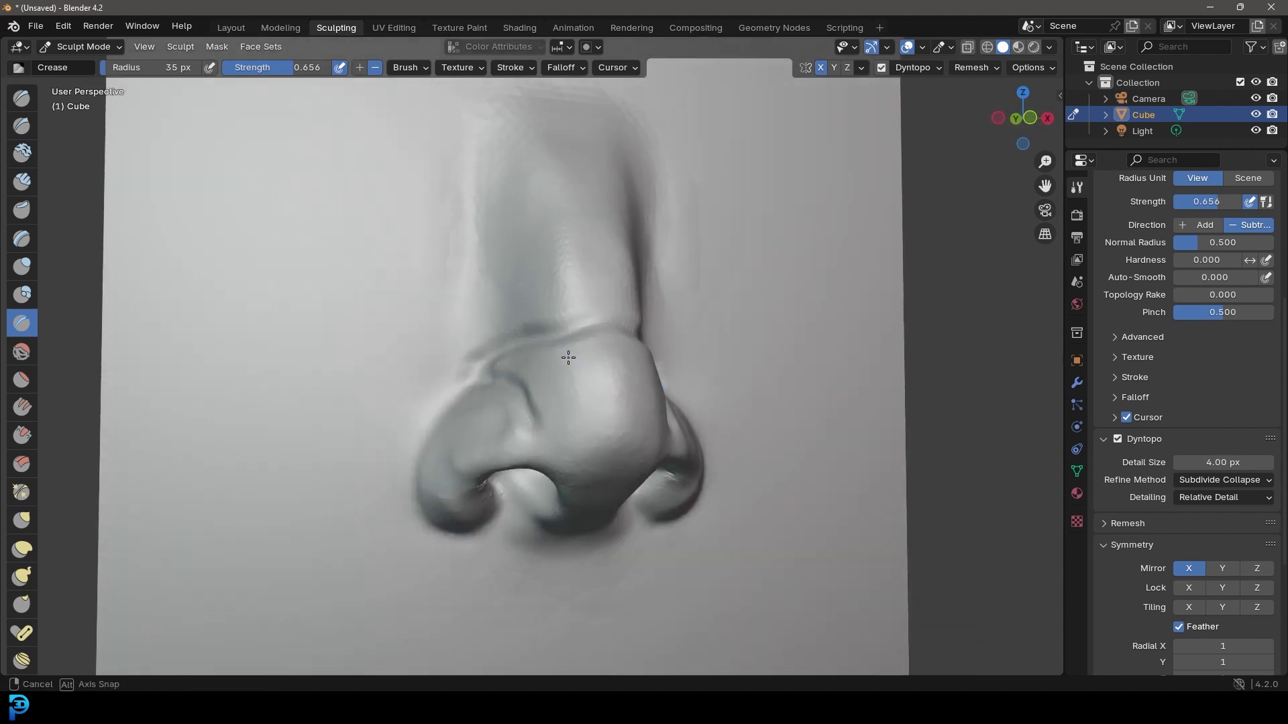
key(f)
click(606, 402)
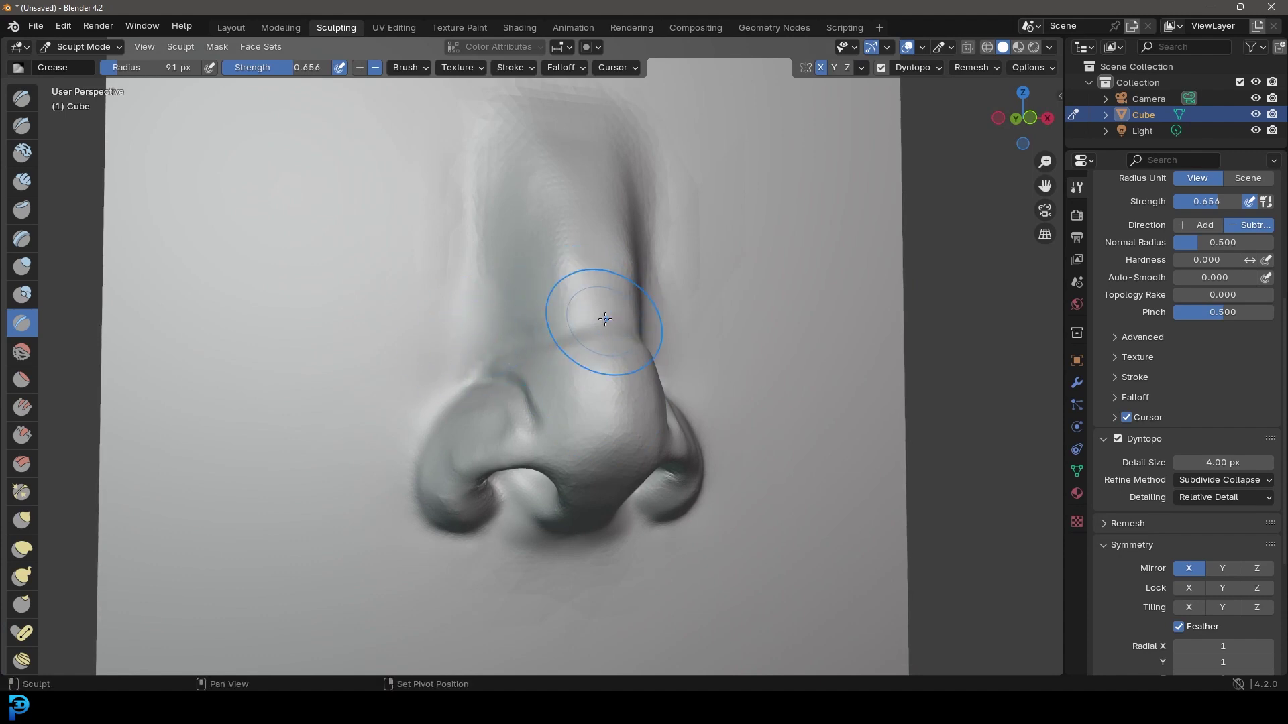
middle_drag(558, 384, 569, 385)
scroll(594, 383, up, 1)
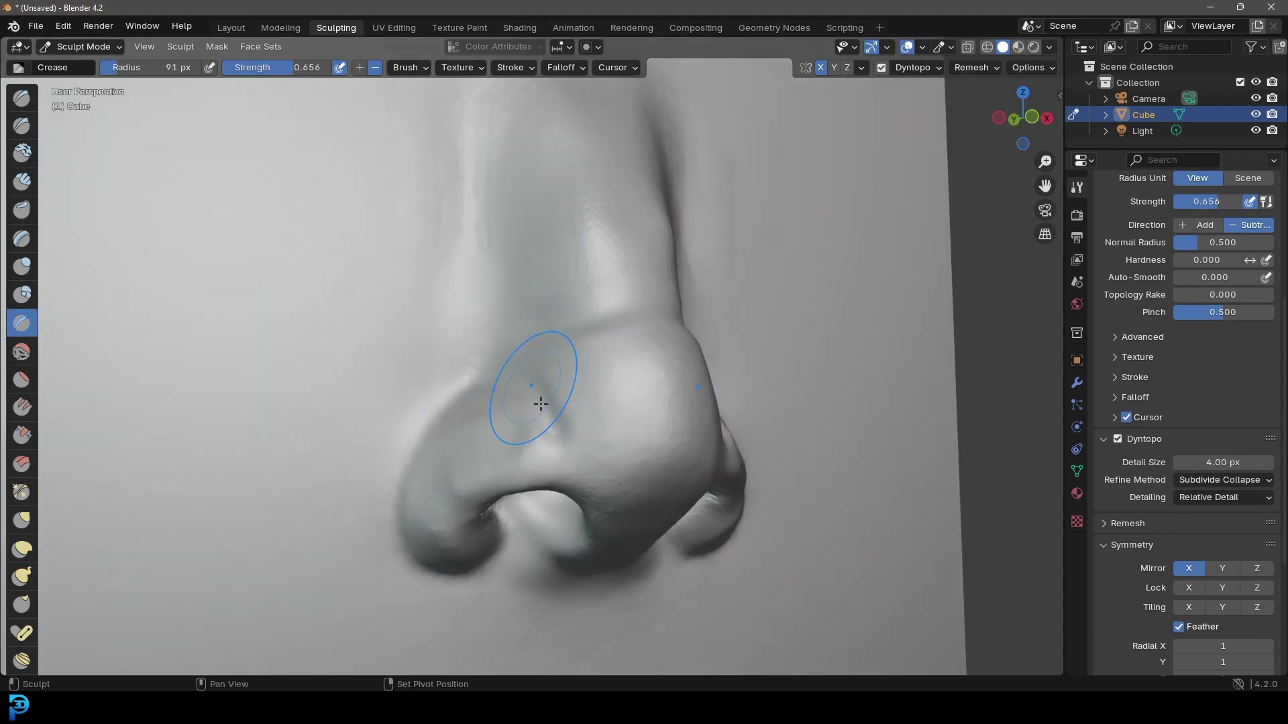
Build up volume over the front and underside of the nose tip with Clay Strips at a 91 px radius and strength 1.000
scroll(698, 304, down, 4)
middle_drag(610, 310, 541, 311)
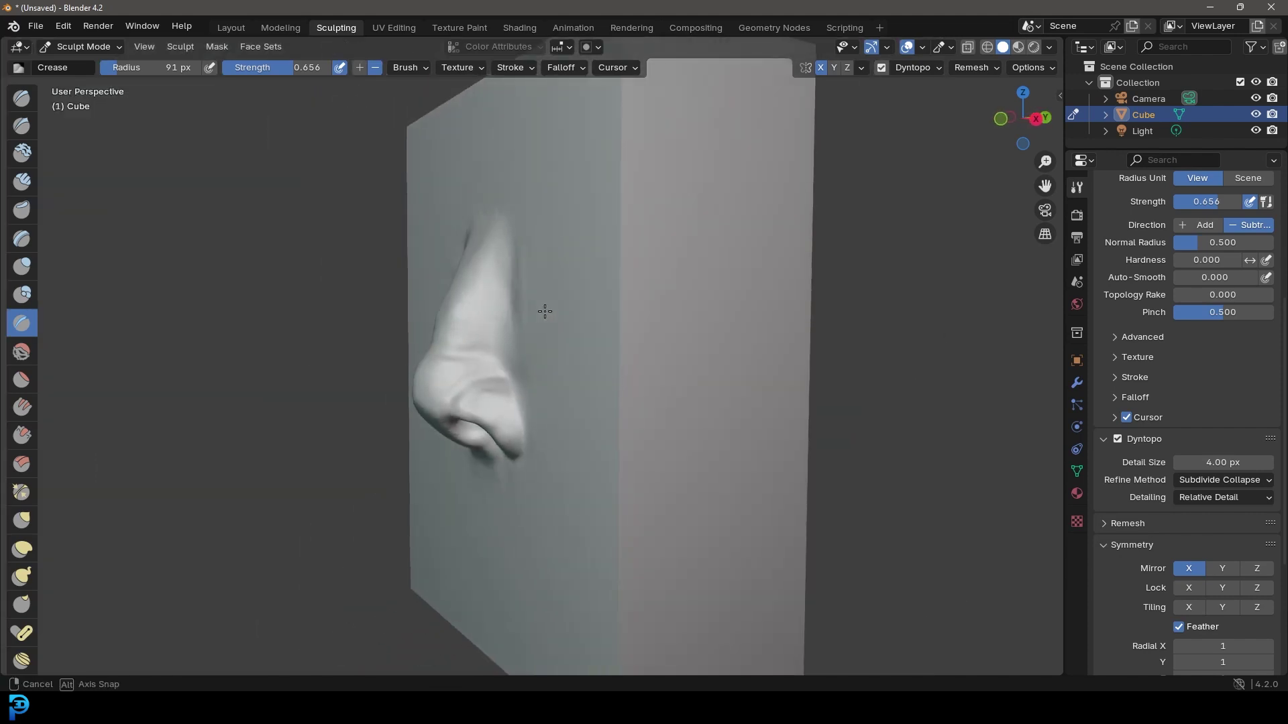
scroll(451, 314, up, 4)
scroll(609, 367, down, 3)
mouse_move(609, 368)
middle_down()
mouse_move(805, 362)
mouse_move(609, 353)
mouse_move(630, 355)
middle_up()
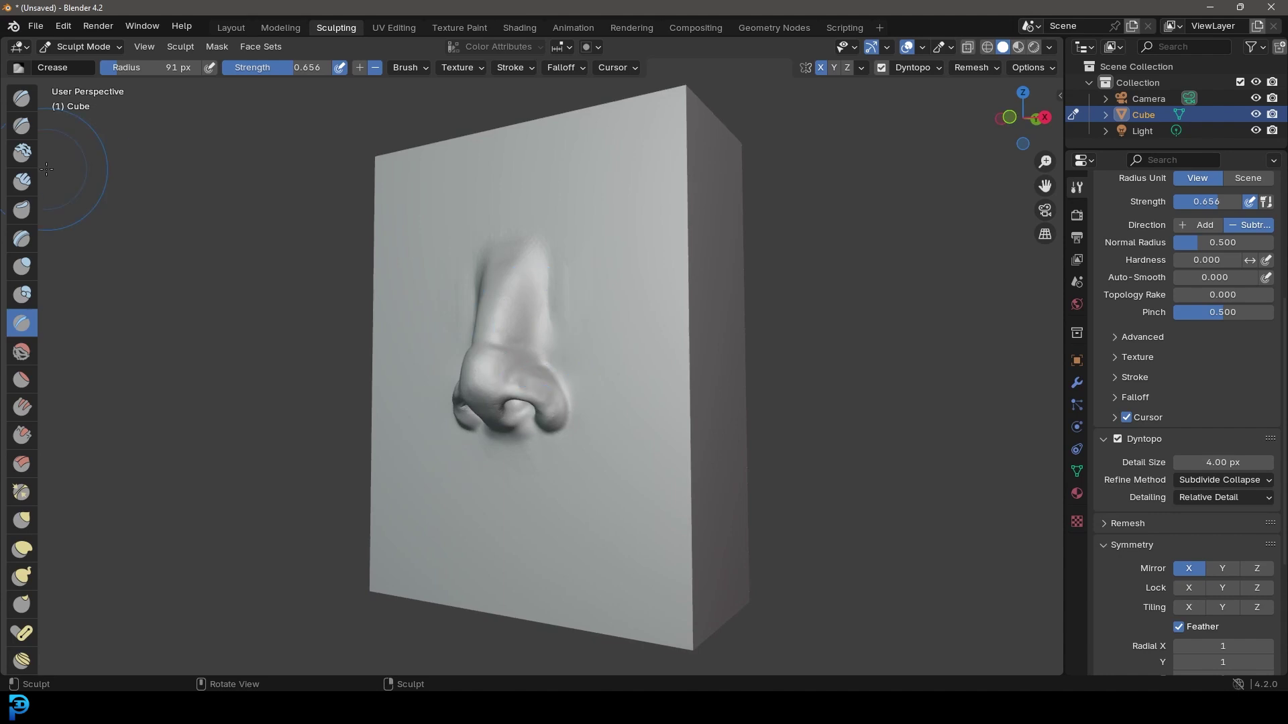
click(27, 186)
middle_drag(437, 373, 515, 361)
scroll(509, 365, up, 3)
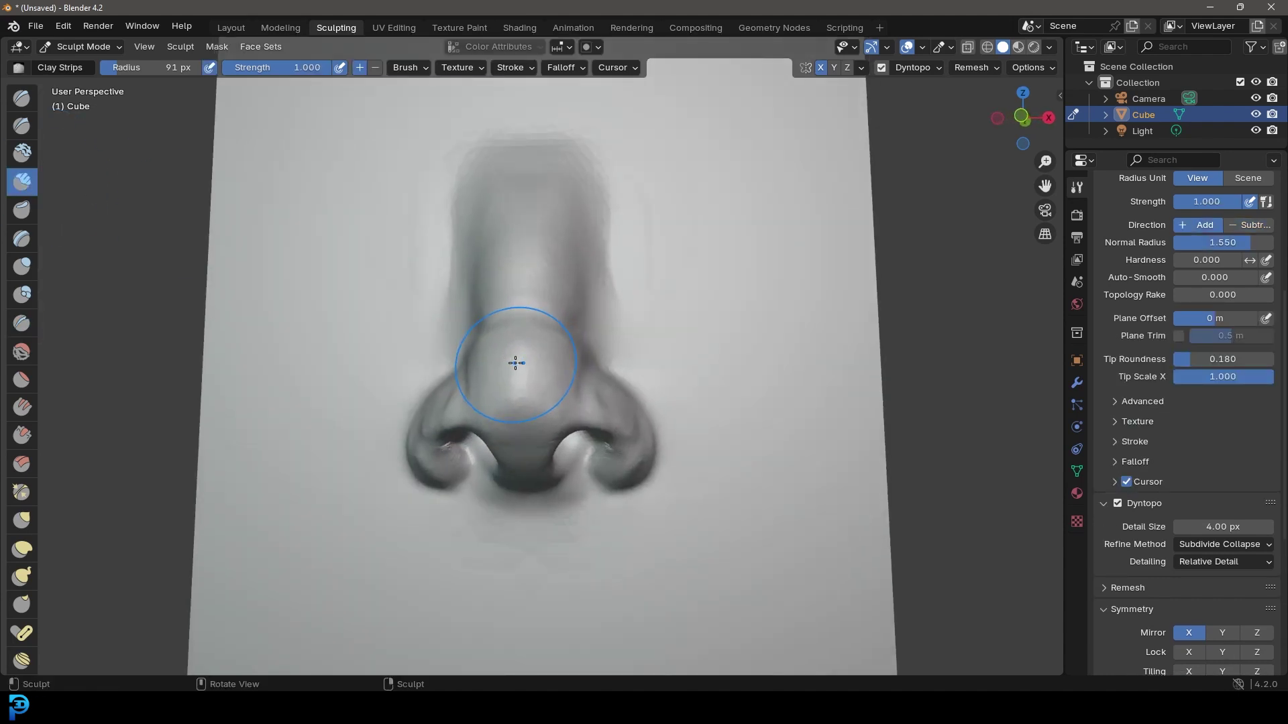
middle_drag(517, 367, 625, 383)
scroll(649, 365, up, 2)
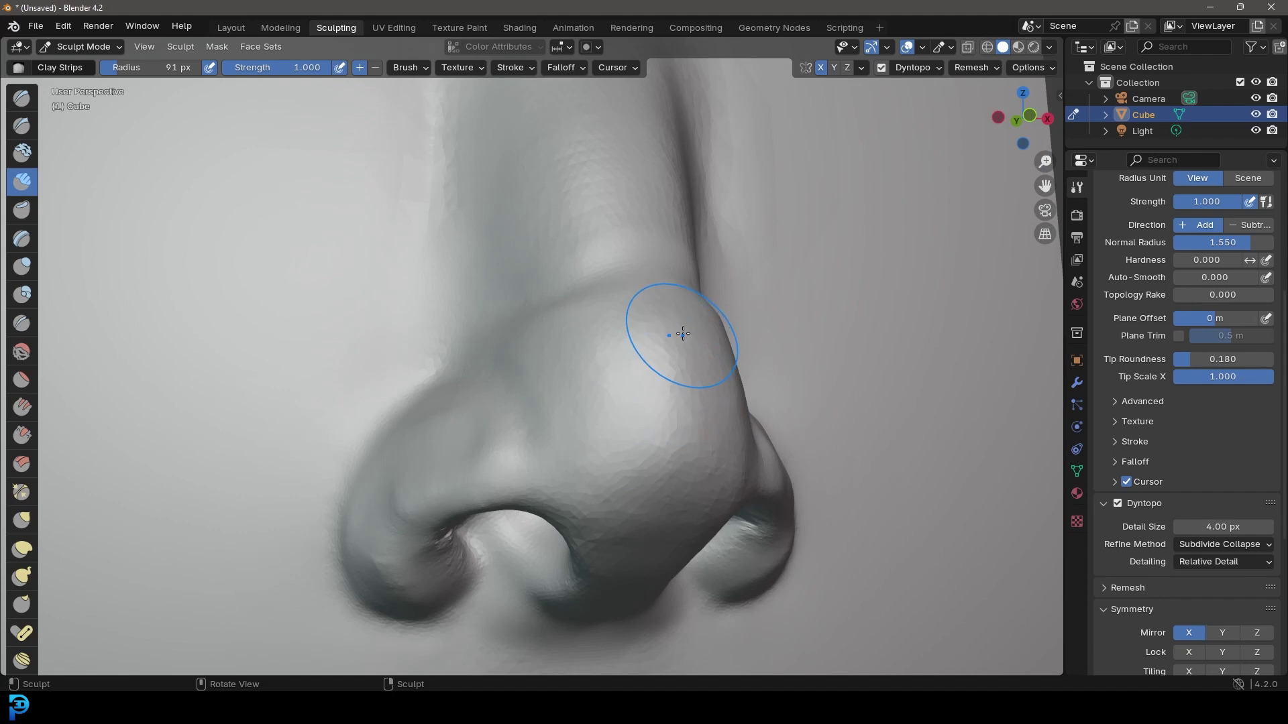
scroll(673, 399, down, 2)
middle_drag(672, 399, 662, 397)
scroll(661, 397, up, 1)
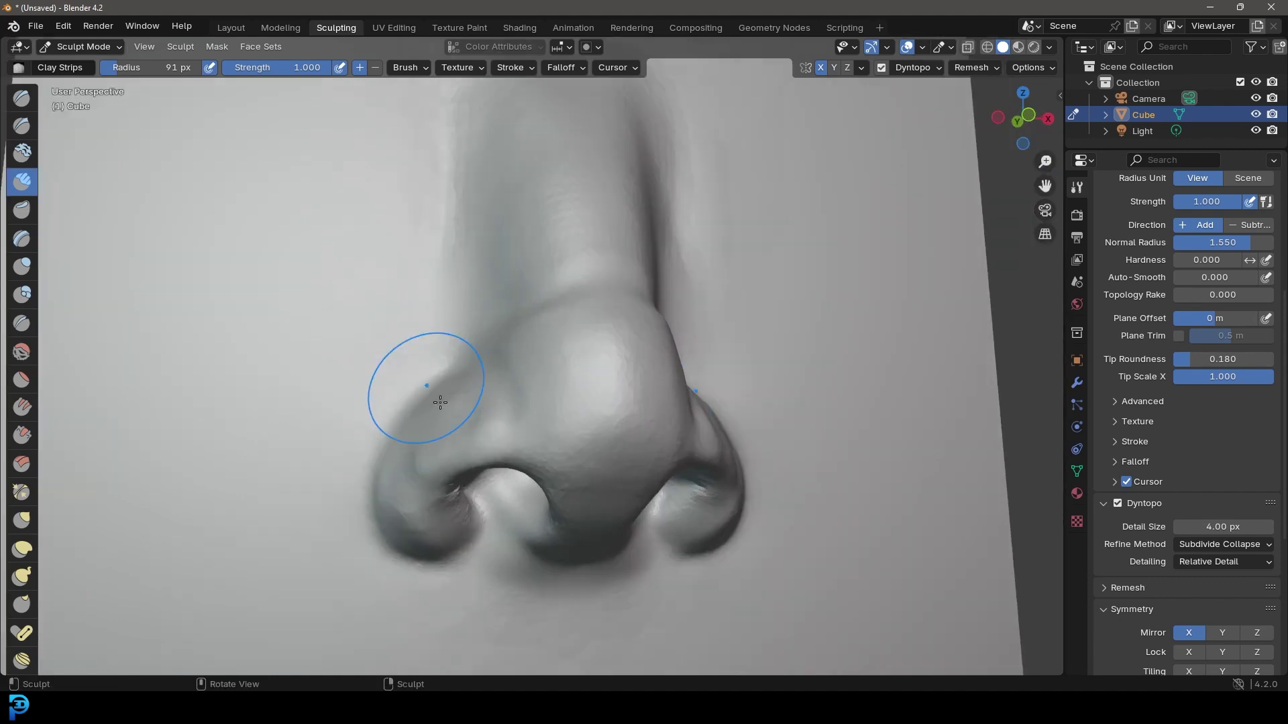
mouse_move(554, 379)
middle_down()
mouse_move(576, 373)
mouse_move(627, 423)
mouse_move(646, 393)
mouse_move(672, 416)
middle_up()
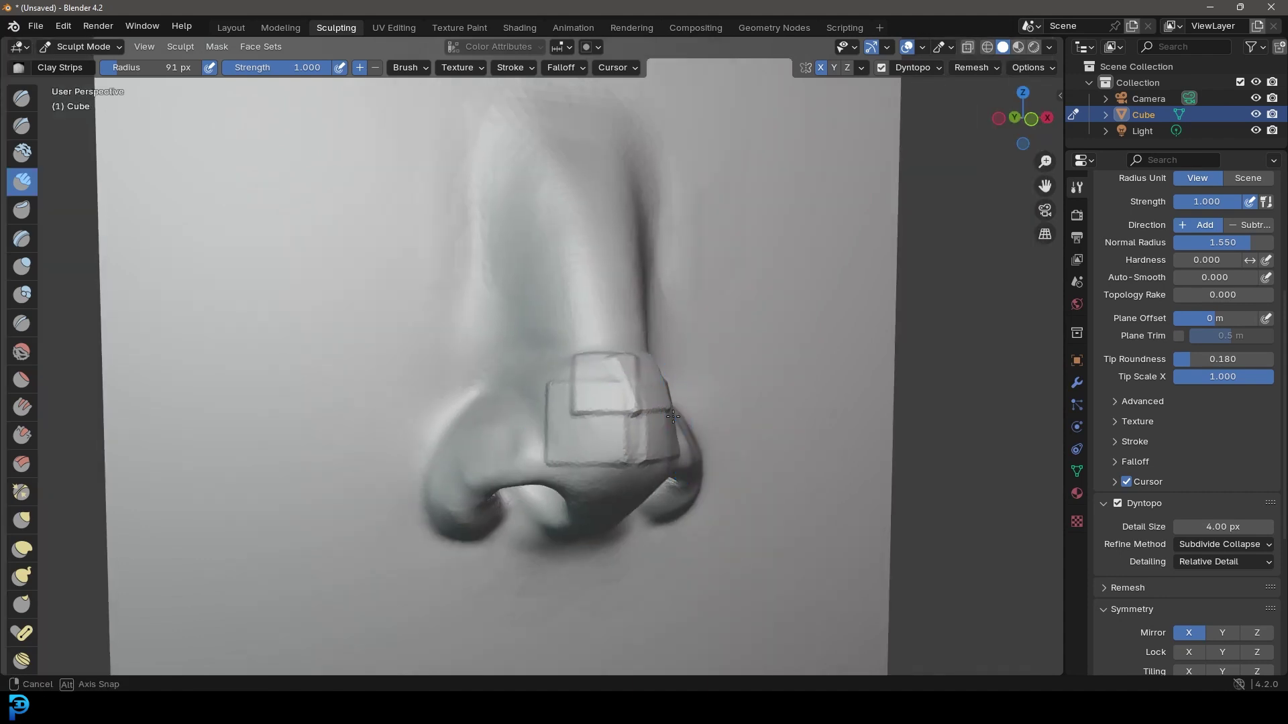
scroll(621, 465, up, 2)
middle_drag(634, 464, 620, 432)
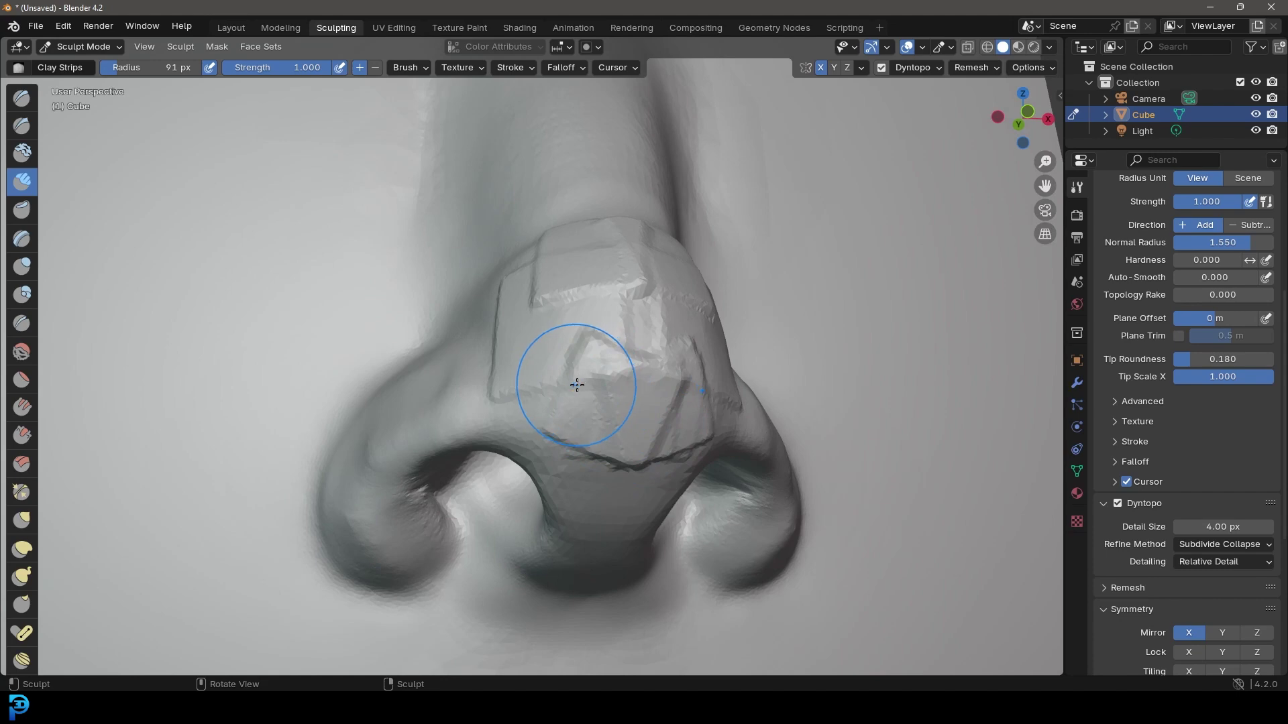
Smooth the clay strips on the nose tip into a rounded ball
scroll(577, 385, down, 2)
middle_drag(577, 385, 589, 368)
scroll(589, 369, up, 1)
shift+drag(589, 368, 590, 342)
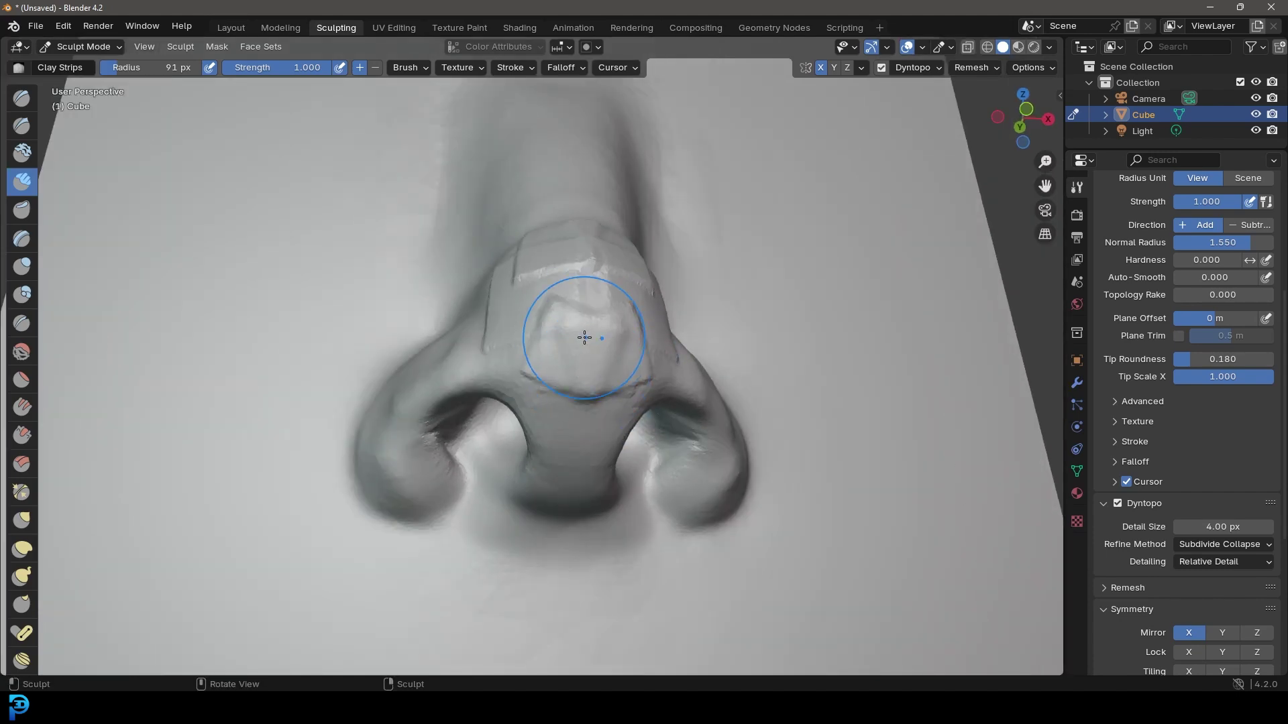
mouse_move(589, 330)
middle_down()
mouse_move(608, 358)
mouse_move(591, 333)
middle_up()
middle_drag(624, 310, 554, 351)
Examine the shape of the nose from the side, from below and in the straight front view
scroll(662, 253, down, 5)
scroll(554, 351, up, 3)
shift+middle_drag(472, 315, 490, 380)
scroll(489, 337, down, 5)
scroll(509, 388, up, 2)
scroll(490, 381, up, 4)
scroll(527, 384, down, 5)
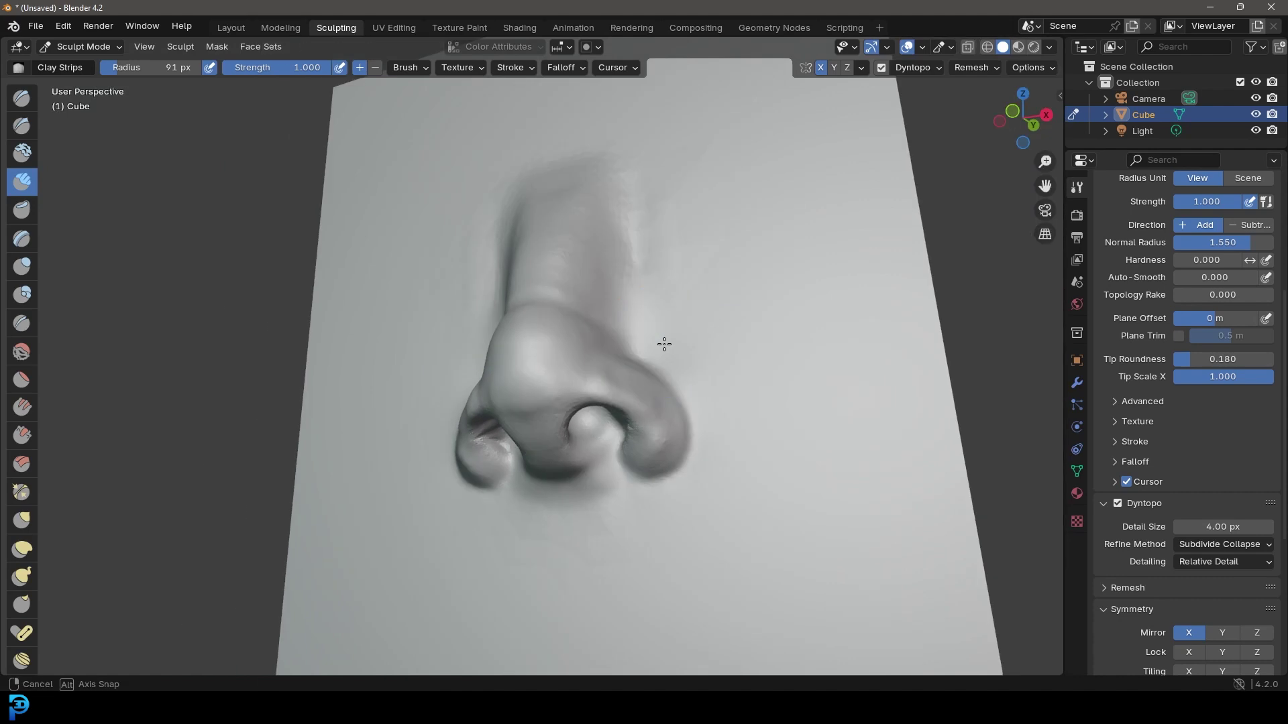
middle_drag(661, 345, 770, 368)
scroll(724, 365, up, 2)
key(KP_1)
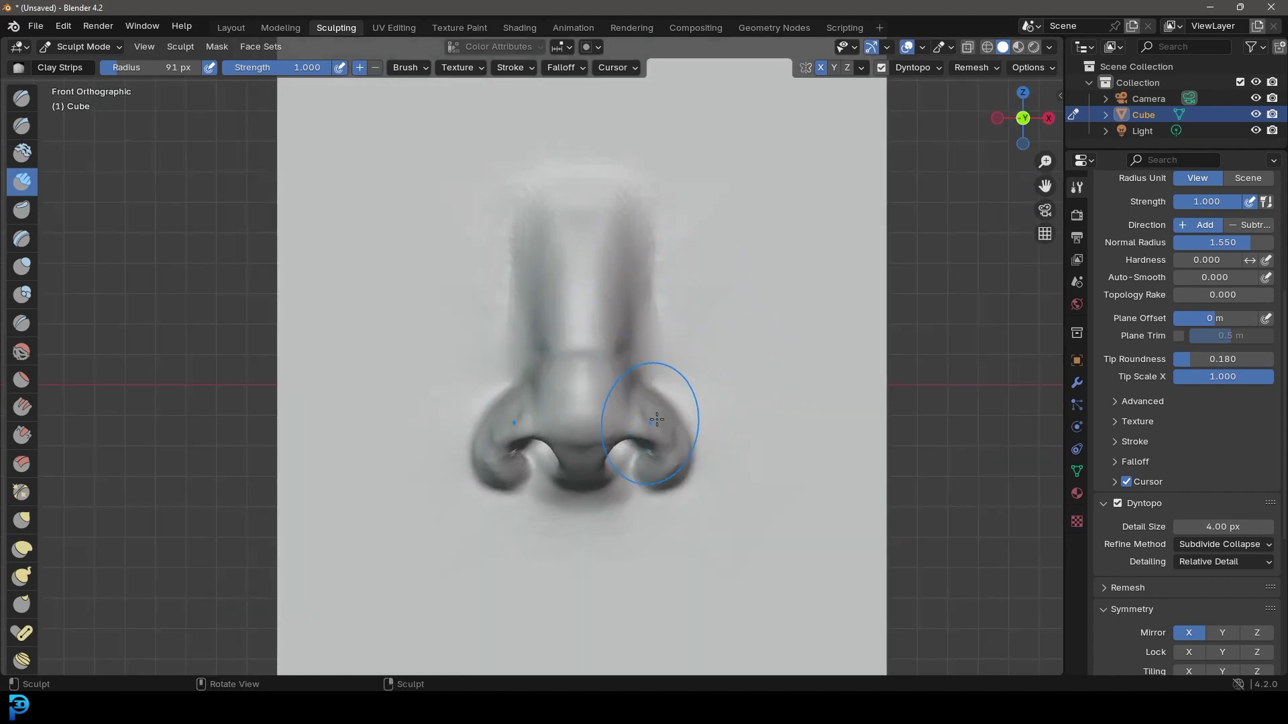
scroll(696, 401, down, 2)
mouse_move(696, 401)
middle_down()
mouse_move(595, 409)
mouse_move(615, 344)
mouse_move(696, 339)
mouse_move(679, 341)
middle_up()
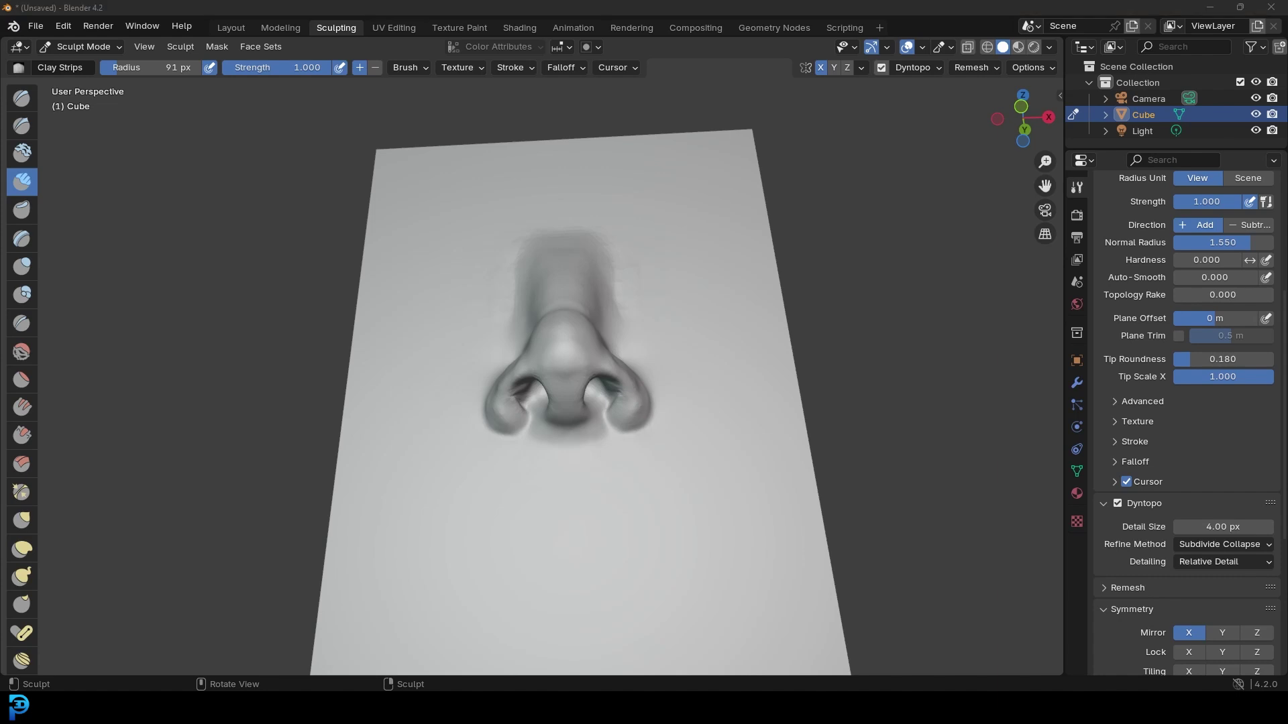
Carve a short vertical groove into the slab below the central column with Clay Strips at a 53 px radius
middle_drag(599, 463, 597, 503)
scroll(597, 503, up, 2)
mouse_move(596, 502)
shift+middle_down()
mouse_move(561, 415)
mouse_move(574, 440)
mouse_move(560, 439)
shift+middle_up()
key(bracketleft)
key(bracketleft)
key(bracketleft)
key(bracketleft)
key(bracketleft)
drag(537, 423, 543, 436)
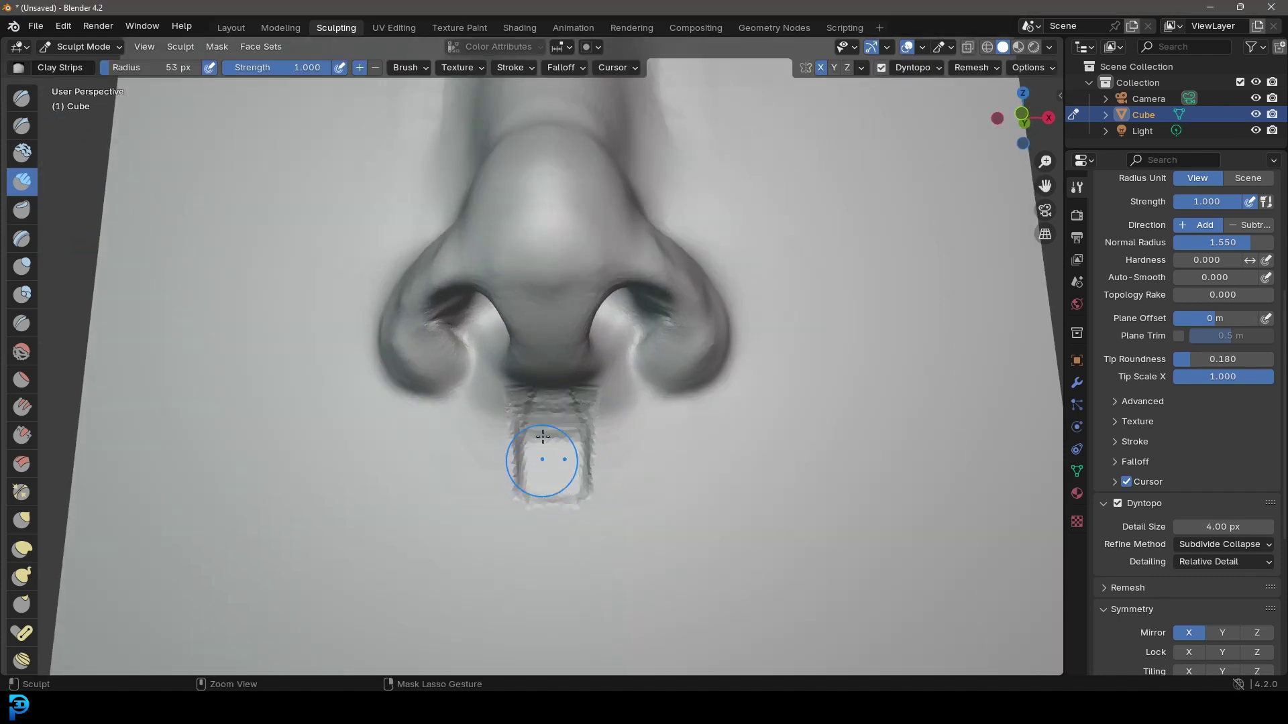
Add mirrored raised ridges along both sides of the groove below the nose with Clay Strips at a 37 px radius
scroll(563, 482, down, 4)
mouse_move(564, 483)
middle_down()
mouse_move(489, 494)
mouse_move(541, 481)
middle_up()
scroll(589, 429, up, 5)
middle_drag(590, 399, 604, 407)
key(f)
click(587, 411)
scroll(584, 406, up, 2)
drag(607, 322, 614, 440)
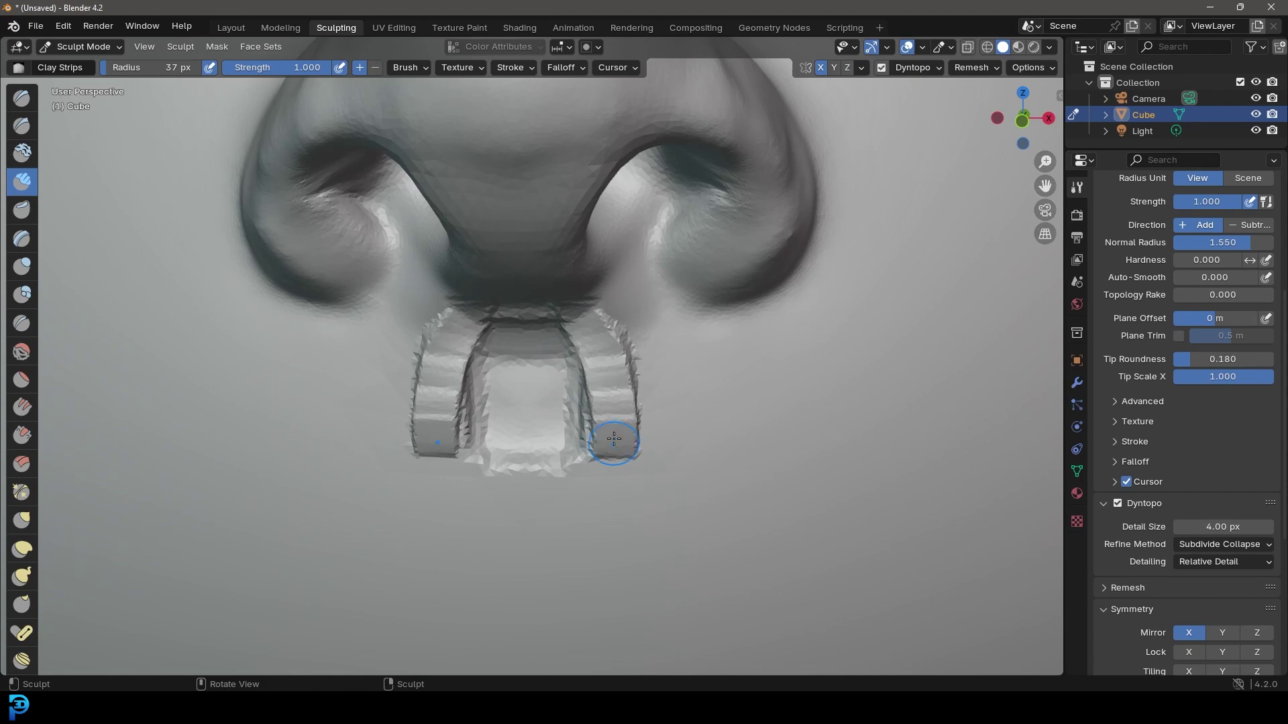
drag(586, 337, 605, 437)
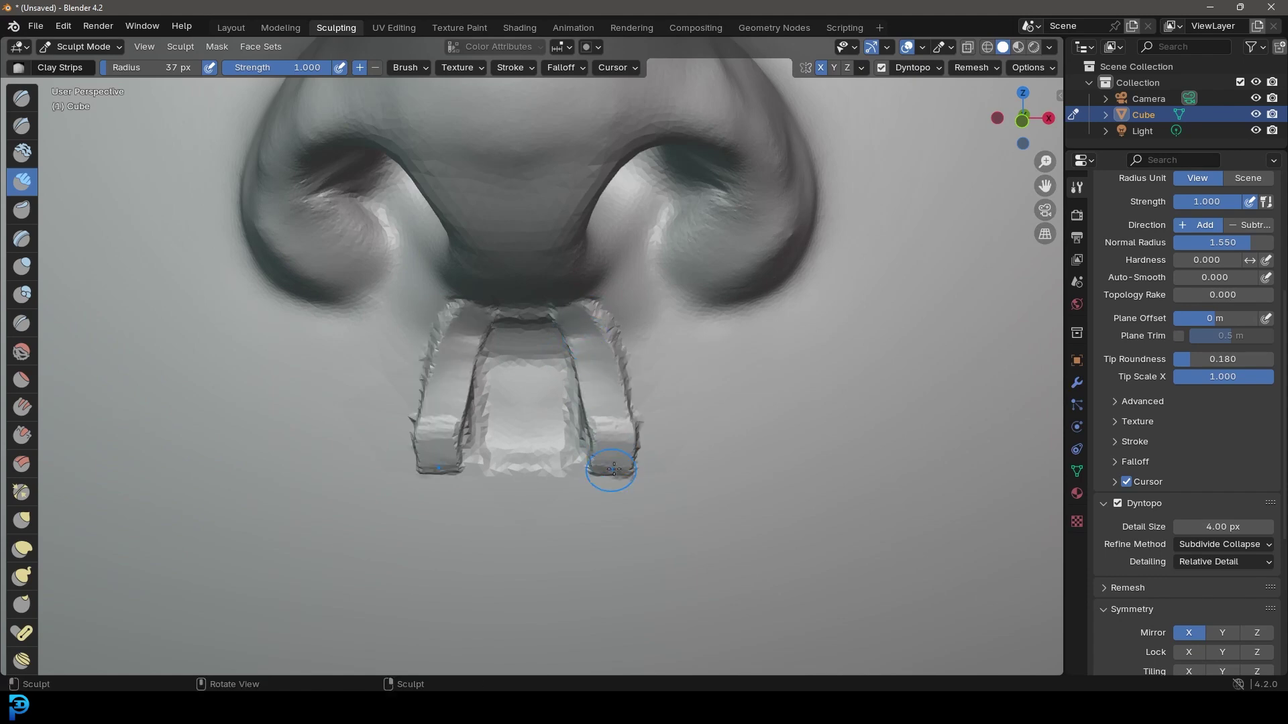
scroll(604, 449, down, 3)
scroll(595, 437, up, 6)
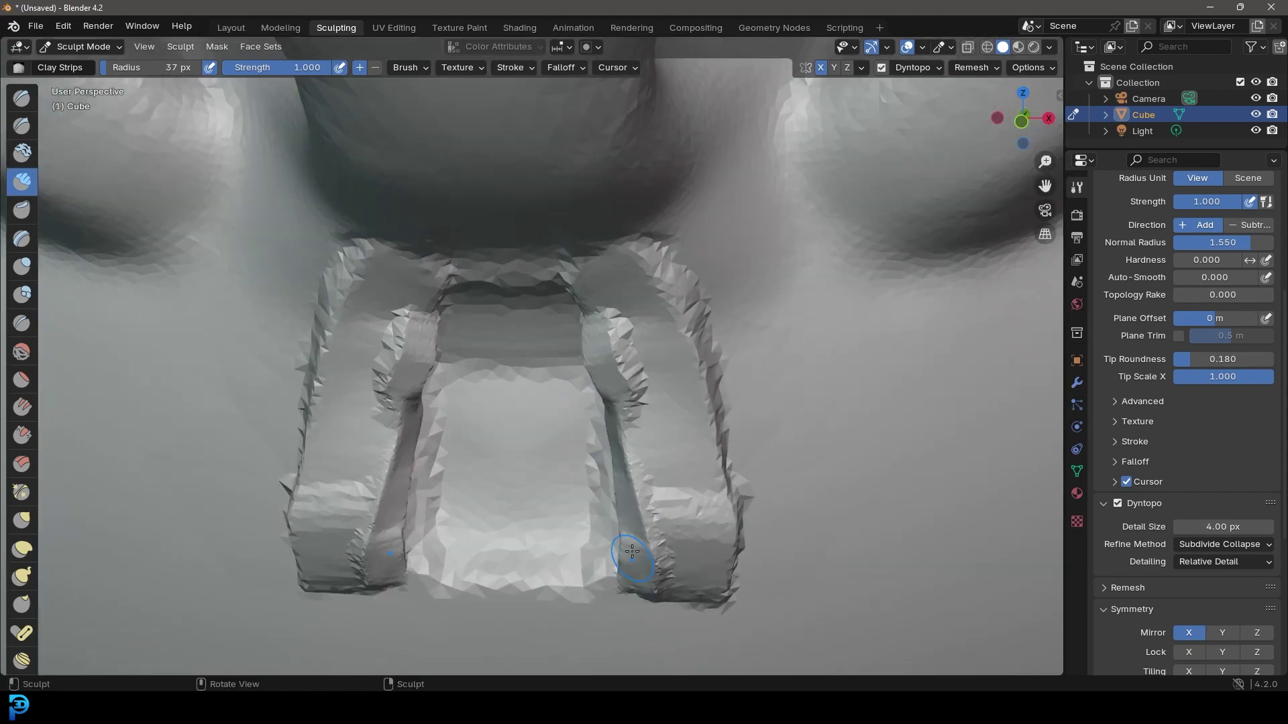
Smooth the ridges and groove below the nose into the slab at a 102 px radius
scroll(630, 498, down, 3)
key(f)
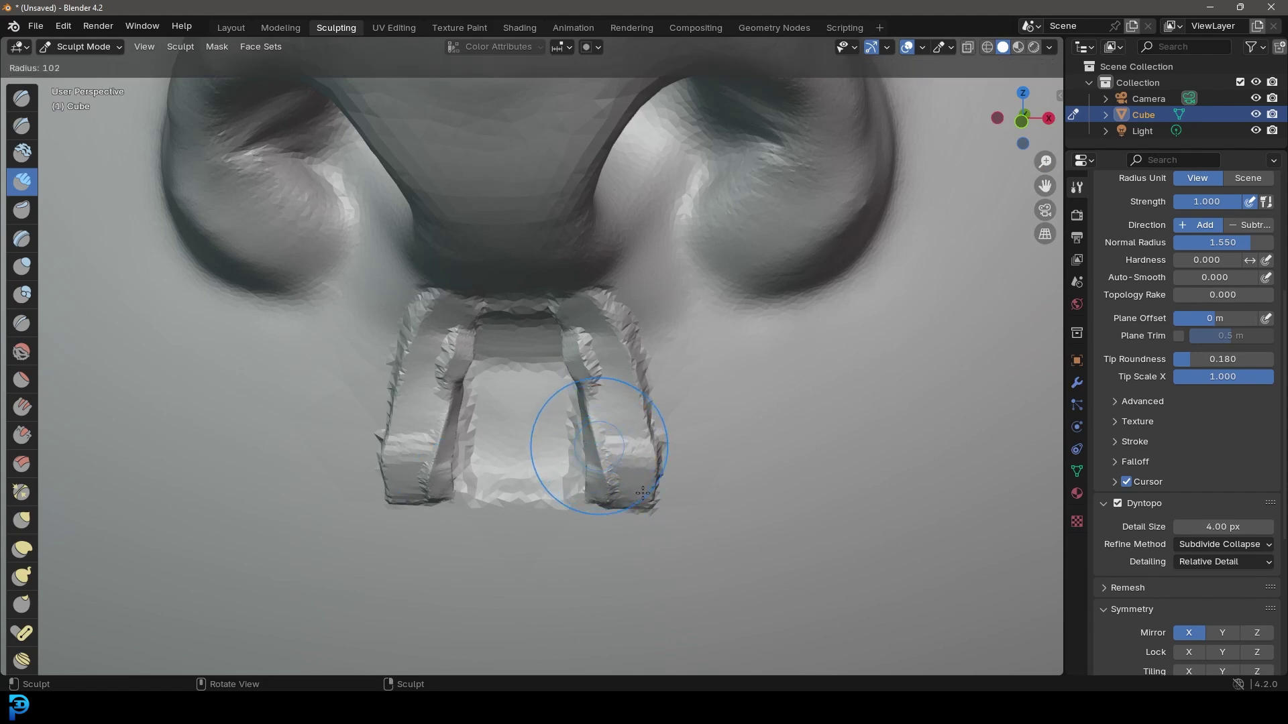
click(642, 492)
shift+drag(610, 301, 685, 487)
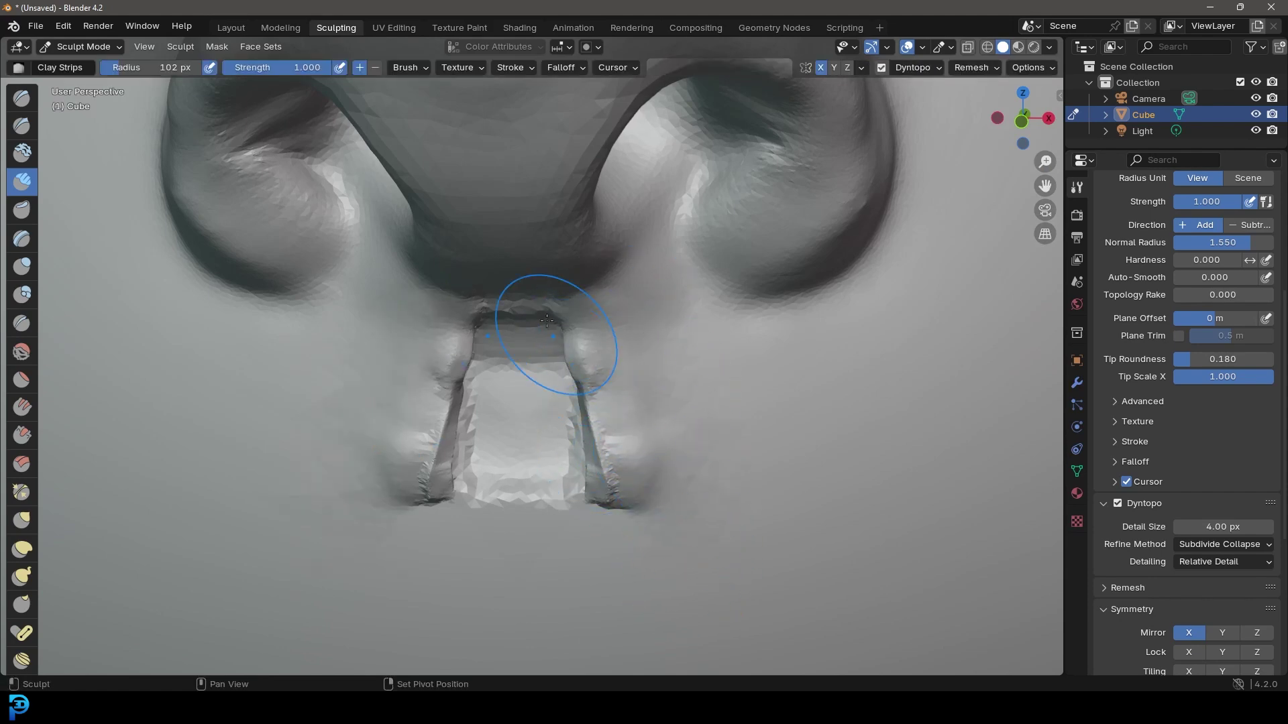
mouse_move(596, 409)
shift+mouse_down()
mouse_move(584, 405)
mouse_move(580, 537)
mouse_move(622, 473)
shift+mouse_up()
shift+drag(563, 569, 604, 352)
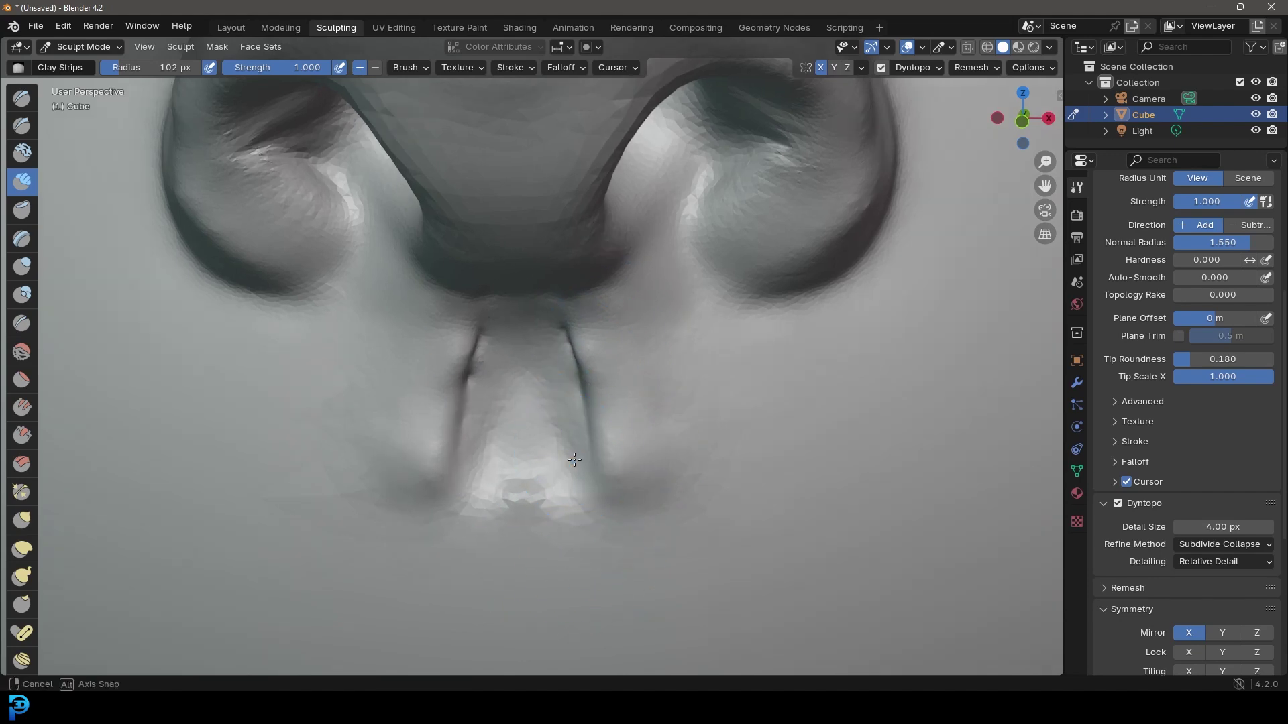
Build up the root of the nose at the upper end of the bridge with Clay Strips at a 102 px radius
middle_drag(571, 459, 609, 367)
scroll(607, 373, down, 6)
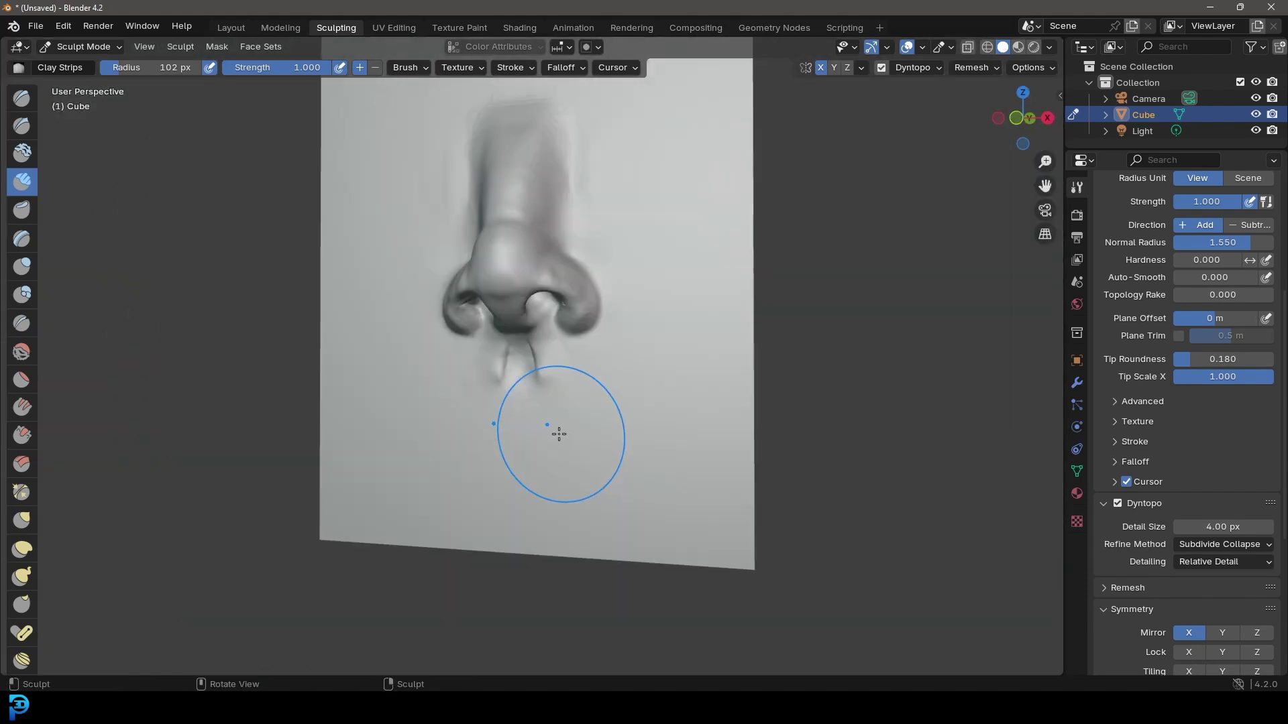
mouse_move(598, 236)
middle_down()
mouse_move(575, 316)
mouse_move(497, 285)
mouse_move(554, 296)
mouse_move(578, 319)
mouse_move(509, 295)
middle_up()
scroll(562, 294, up, 3)
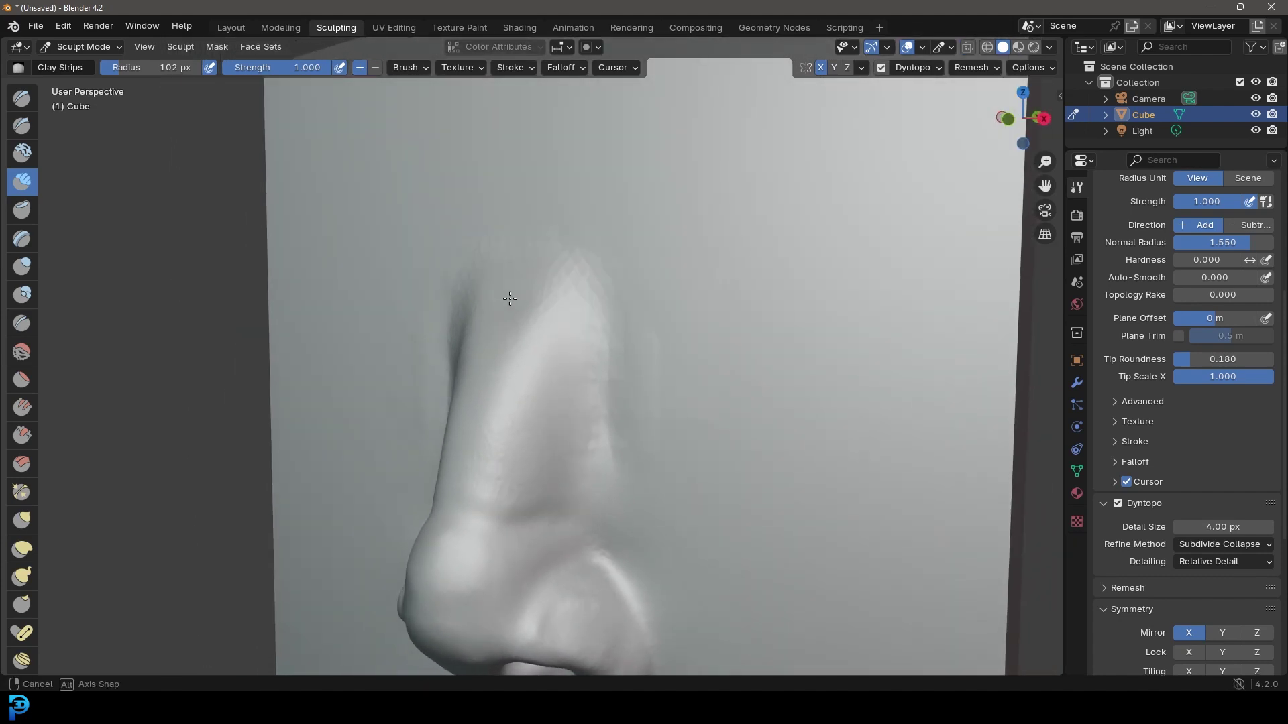
shift+middle_drag(521, 236, 562, 291)
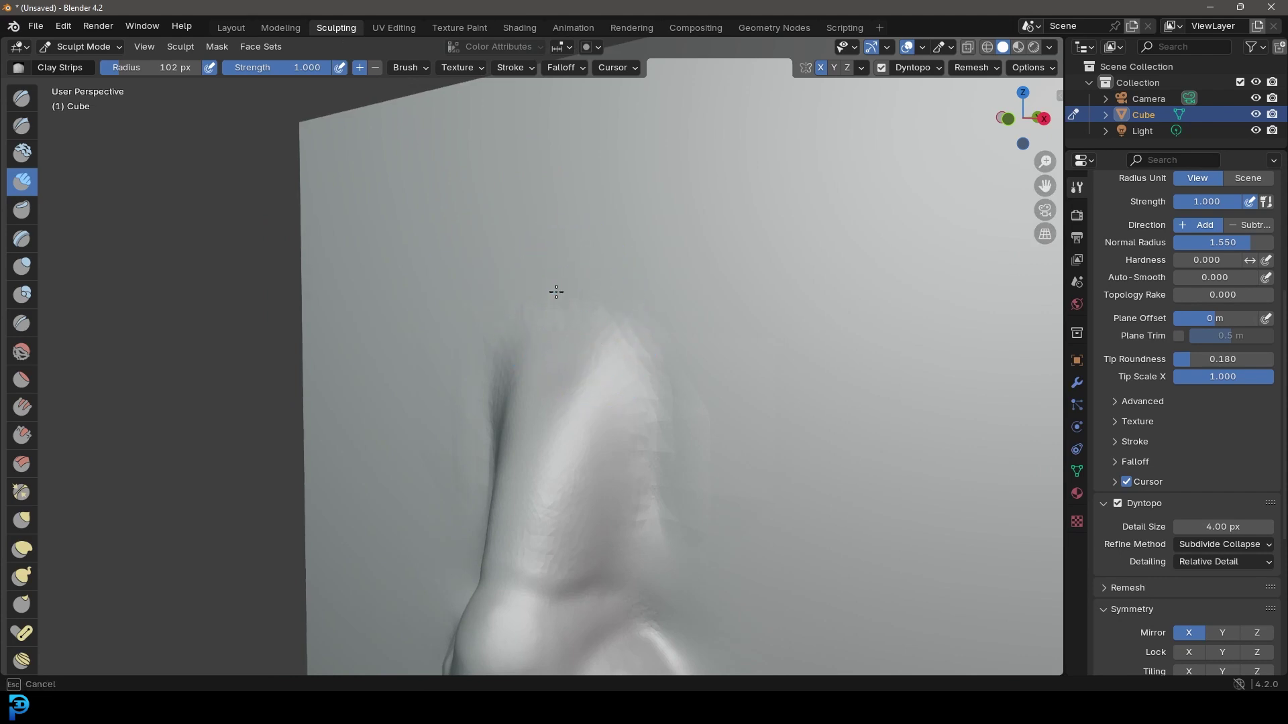
middle_drag(568, 326, 531, 292)
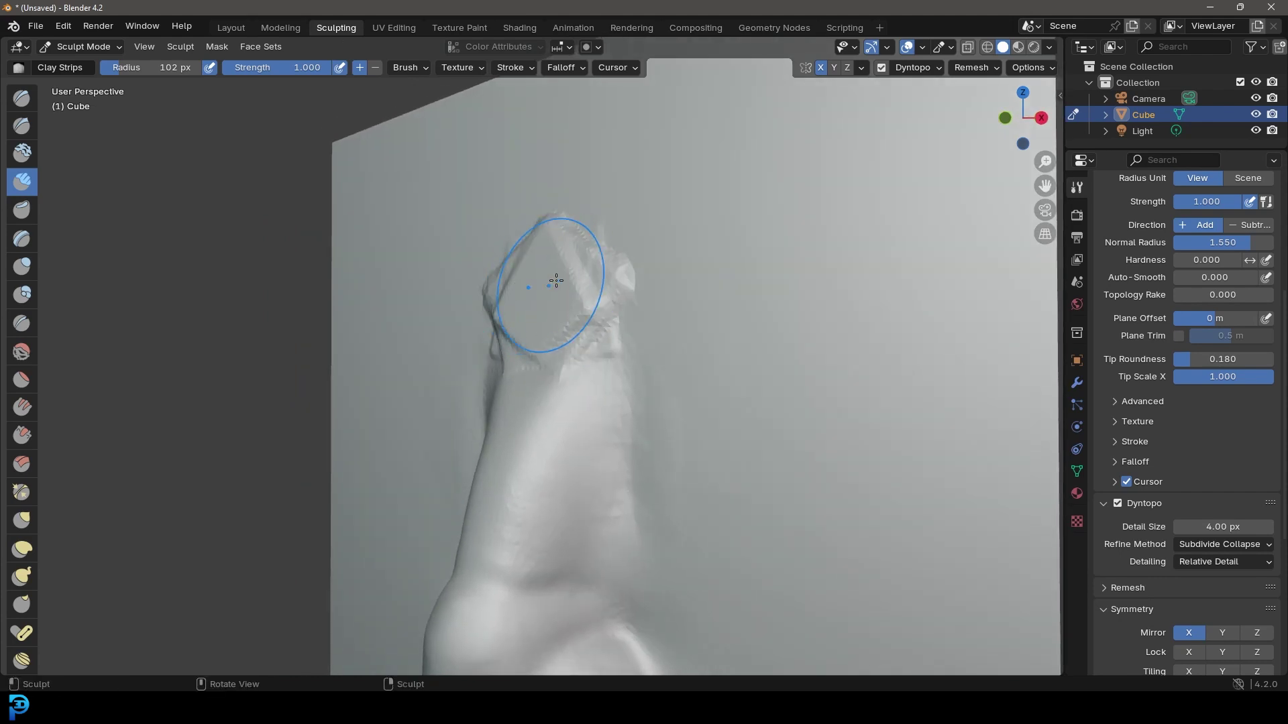
mouse_move(525, 282)
middle_down()
mouse_move(596, 275)
mouse_move(544, 313)
mouse_move(650, 314)
middle_up()
scroll(566, 242, down, 3)
scroll(595, 317, up, 2)
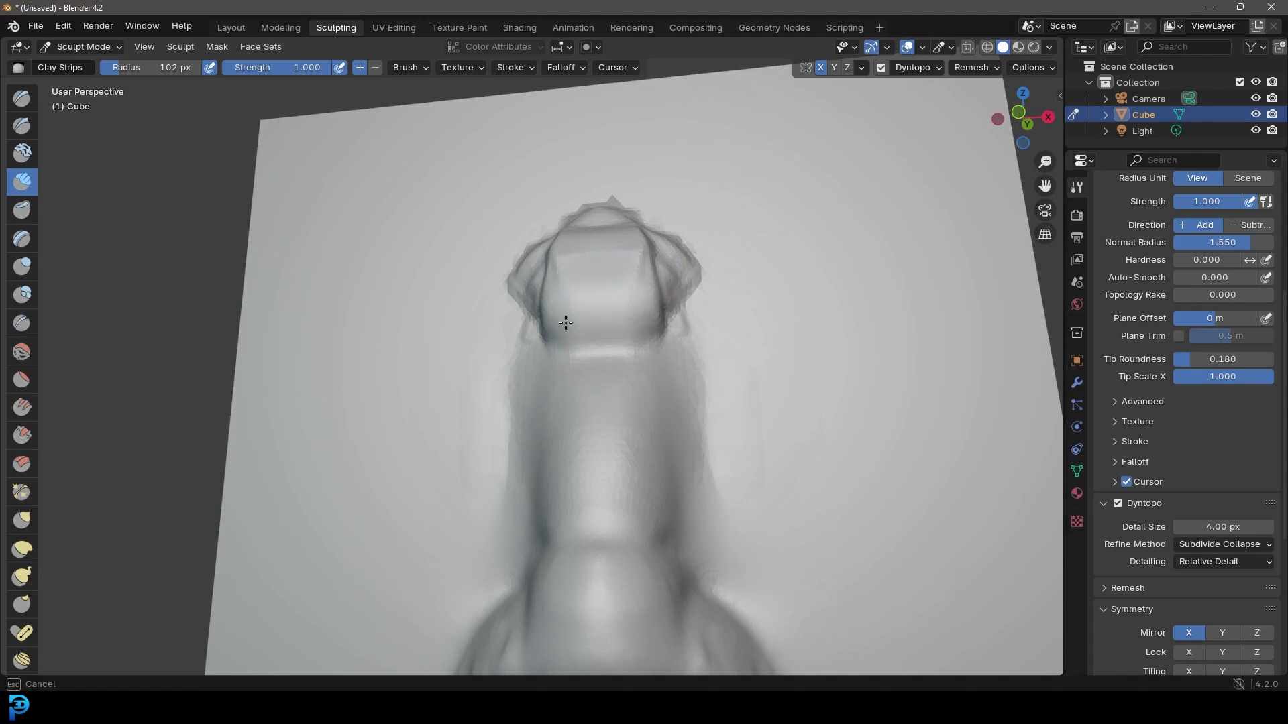
Smooth the added clay at the nose root so it blends into the surrounding slab
mouse_move(669, 307)
middle_down()
mouse_move(603, 281)
mouse_move(517, 203)
middle_up()
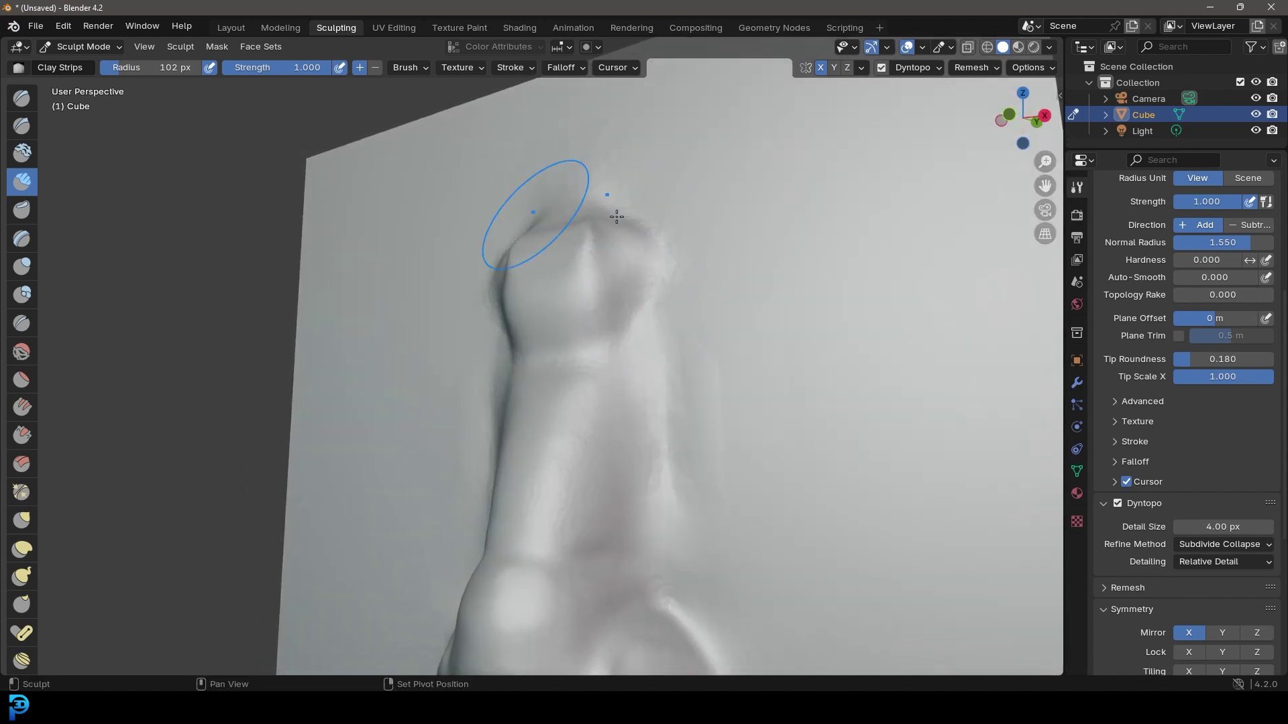
mouse_move(659, 236)
middle_down()
mouse_move(716, 264)
mouse_move(682, 232)
middle_up()
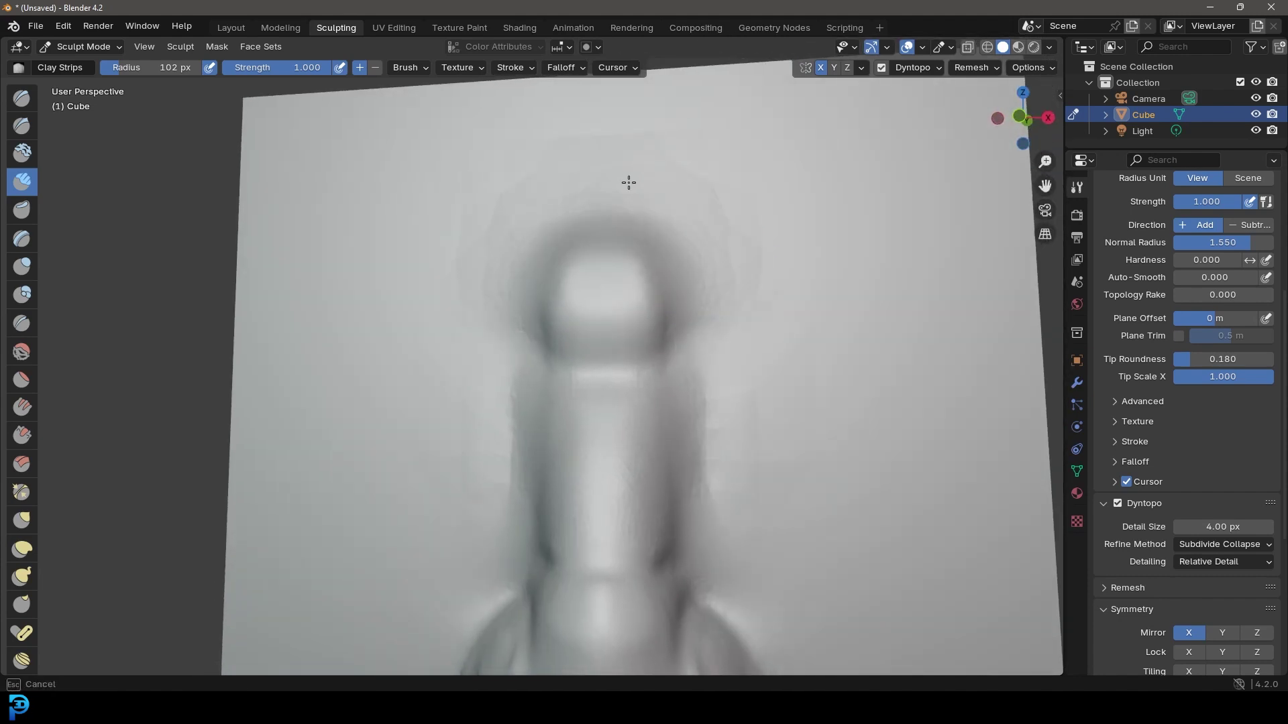
scroll(727, 348, down, 4)
mouse_move(727, 348)
middle_down()
mouse_move(621, 342)
mouse_move(713, 348)
middle_up()
scroll(607, 251, up, 4)
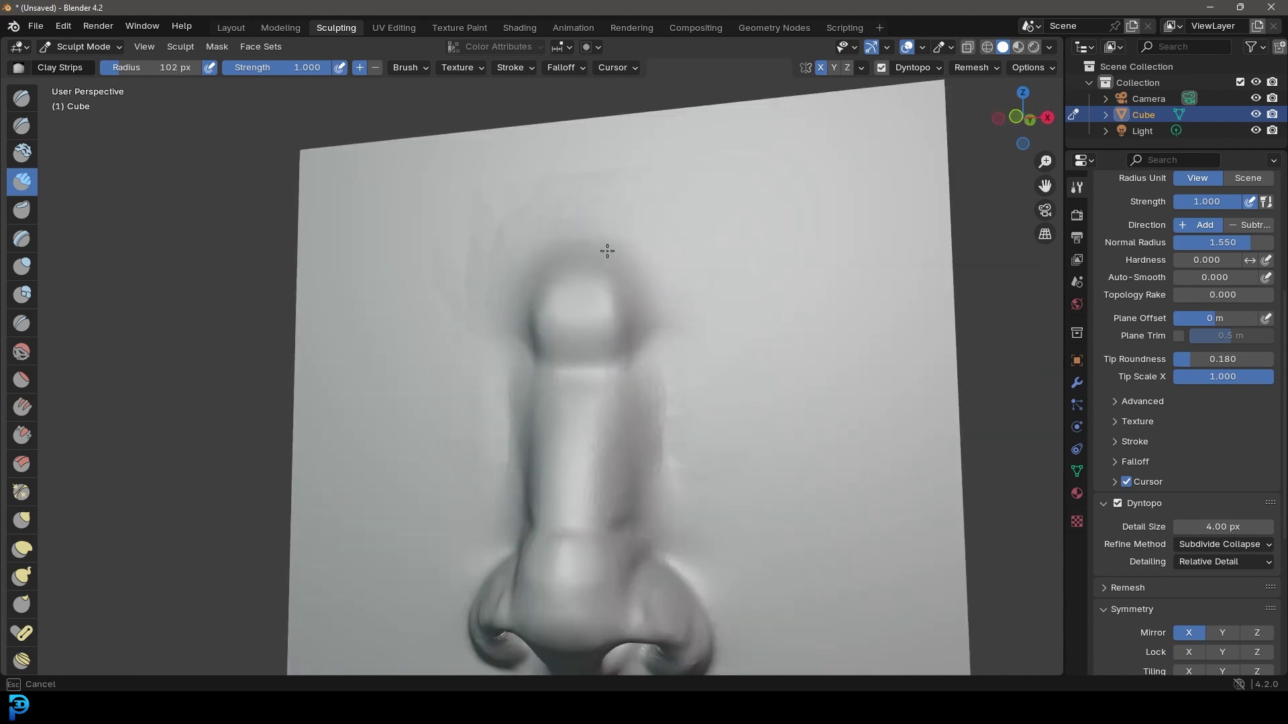
scroll(607, 251, down, 1)
mouse_move(678, 302)
middle_down()
mouse_move(595, 284)
mouse_move(624, 262)
mouse_move(684, 282)
mouse_move(681, 332)
middle_up()
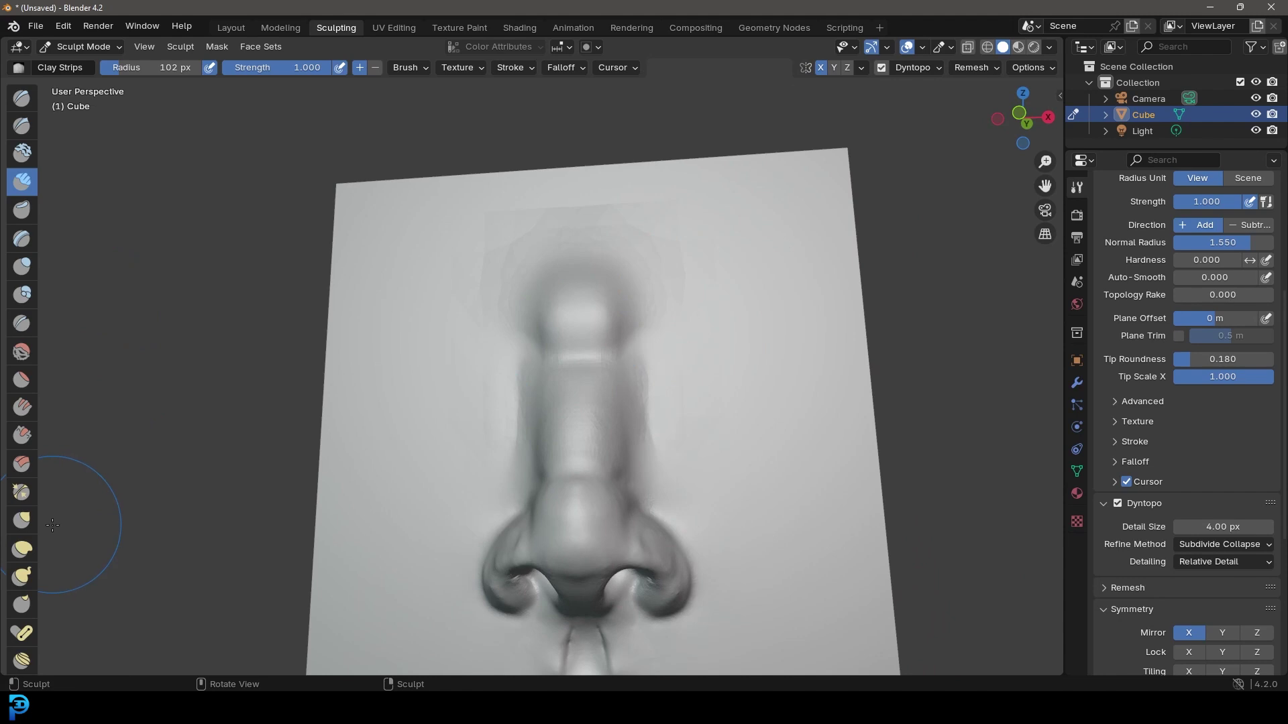
Narrow the upper bridge in front view with the Grab brush at a 146 px radius and strength 0.400
click(29, 521)
key(KP_1)
shift+middle_drag(567, 450, 550, 368)
scroll(549, 375, up, 1)
key(f)
click(593, 414)
drag(506, 281, 536, 283)
click(537, 283)
Pull the nostril wings upward and inward with the Grab brush
scroll(512, 431, up, 2)
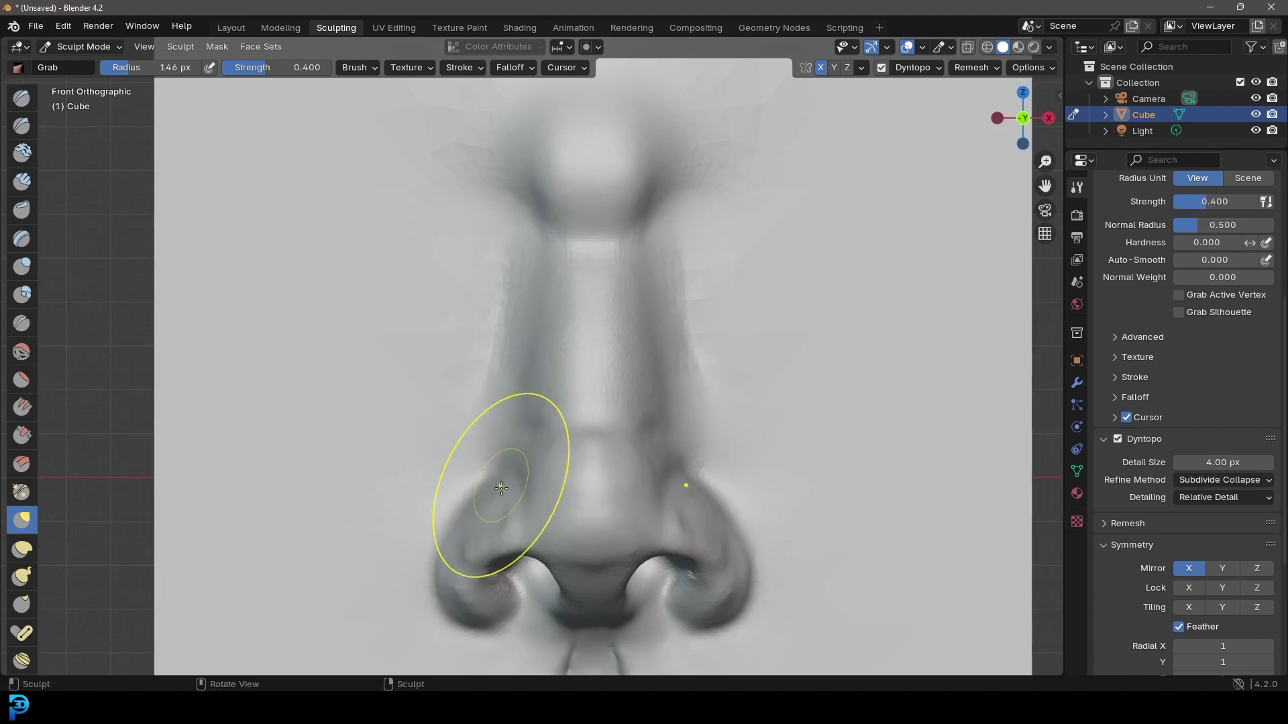
shift+middle_drag(501, 484, 518, 366)
drag(438, 380, 467, 335)
mouse_move(464, 465)
mouse_down()
mouse_move(496, 446)
mouse_move(547, 447)
mouse_up()
middle_drag(558, 427, 558, 357)
scroll(558, 357, up, 5)
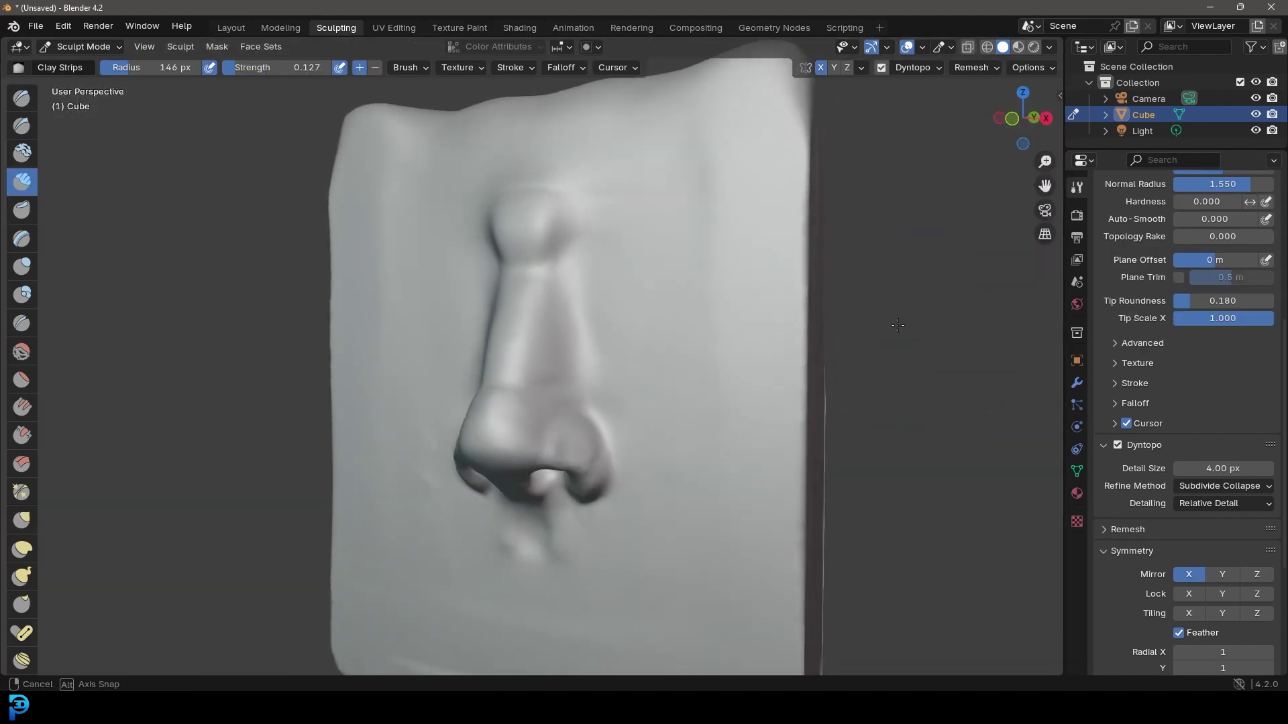
mouse_move(878, 321)
middle_down()
mouse_move(944, 325)
mouse_move(802, 328)
middle_up()
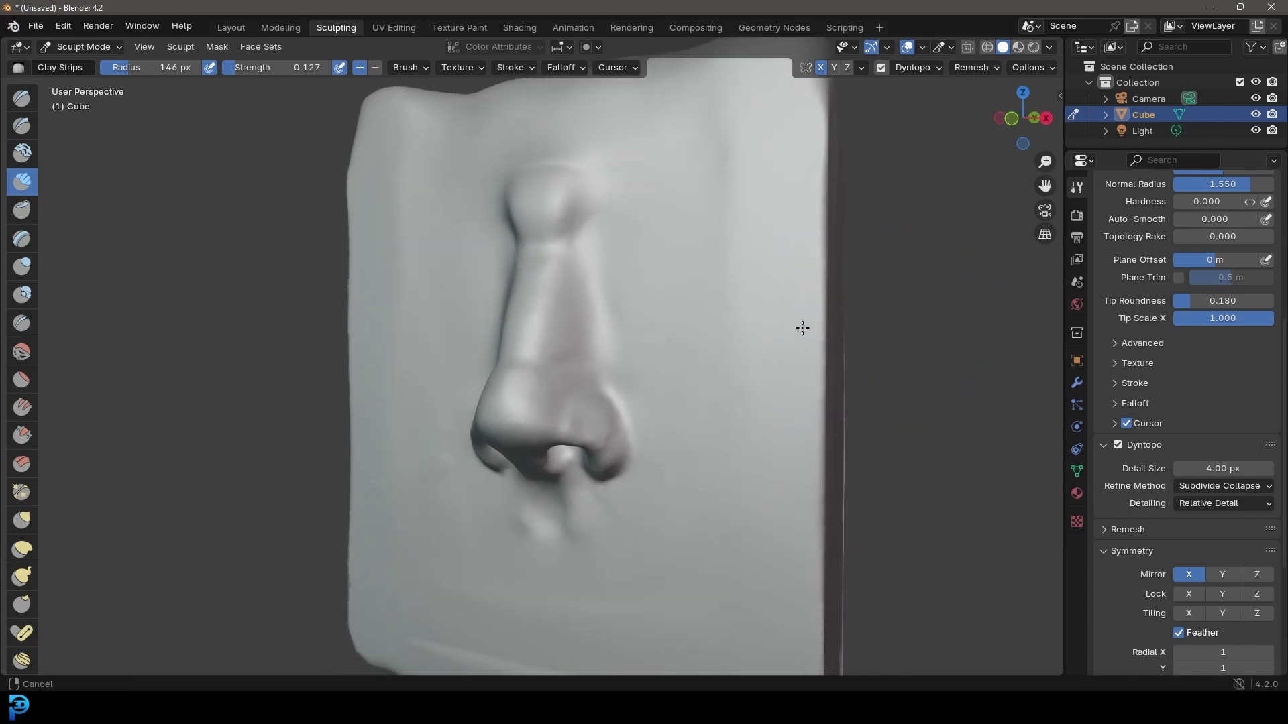